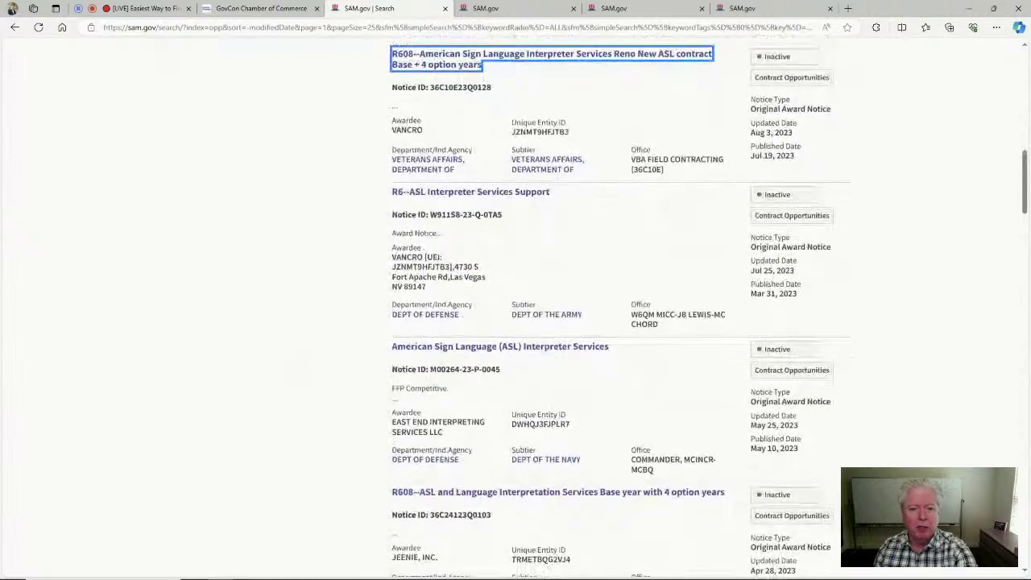
# Step: Open the R6--ASL Interpreter Services Support notice in a separate tab and enlarge its Award Details section
pyautogui.keyDown('ctrl'); pyautogui.click(532, 190); pyautogui.keyUp('ctrl')
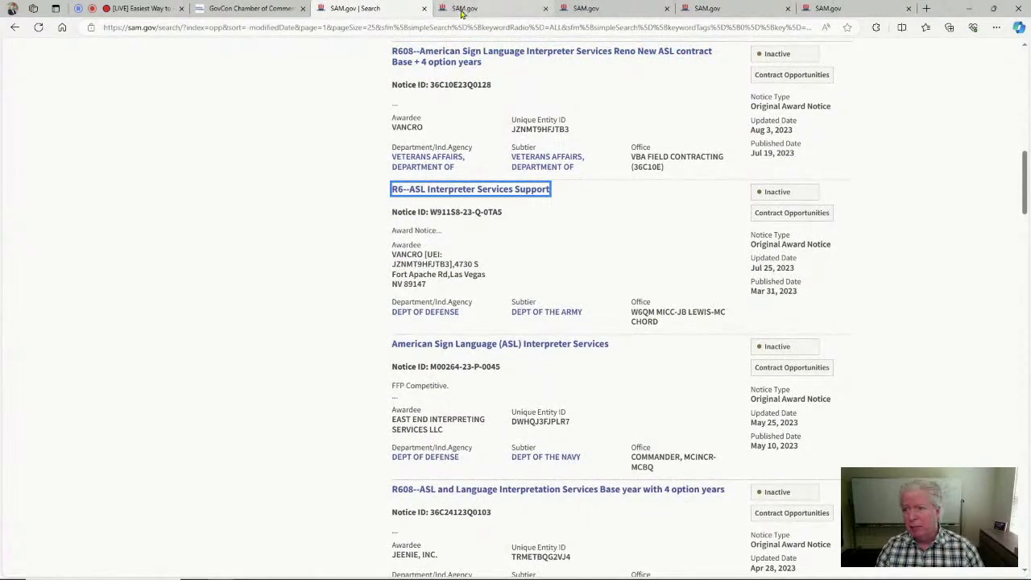
pyautogui.click(828, 8)
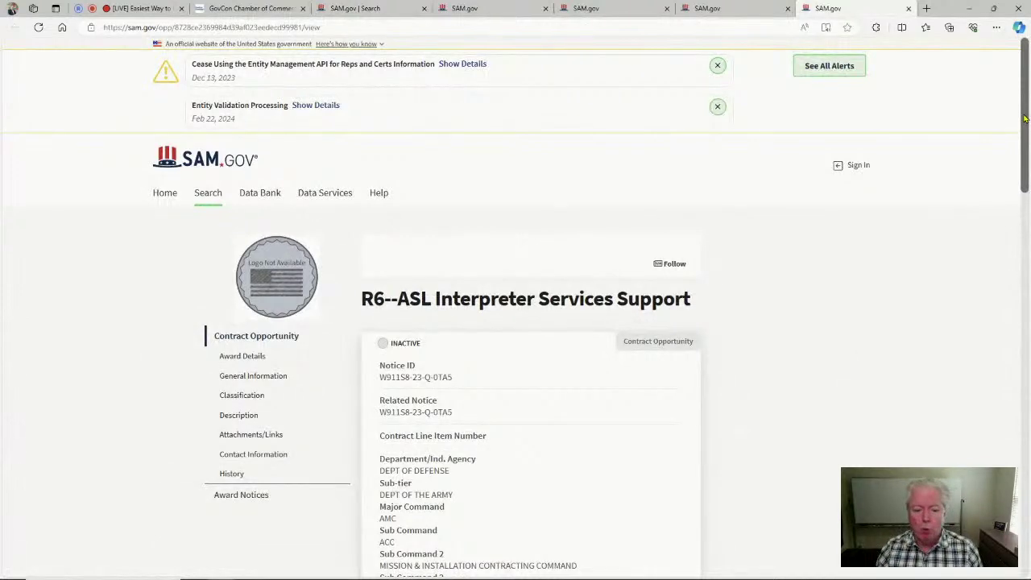
pyautogui.moveTo(1024, 118); pyautogui.dragTo(1028, 261)
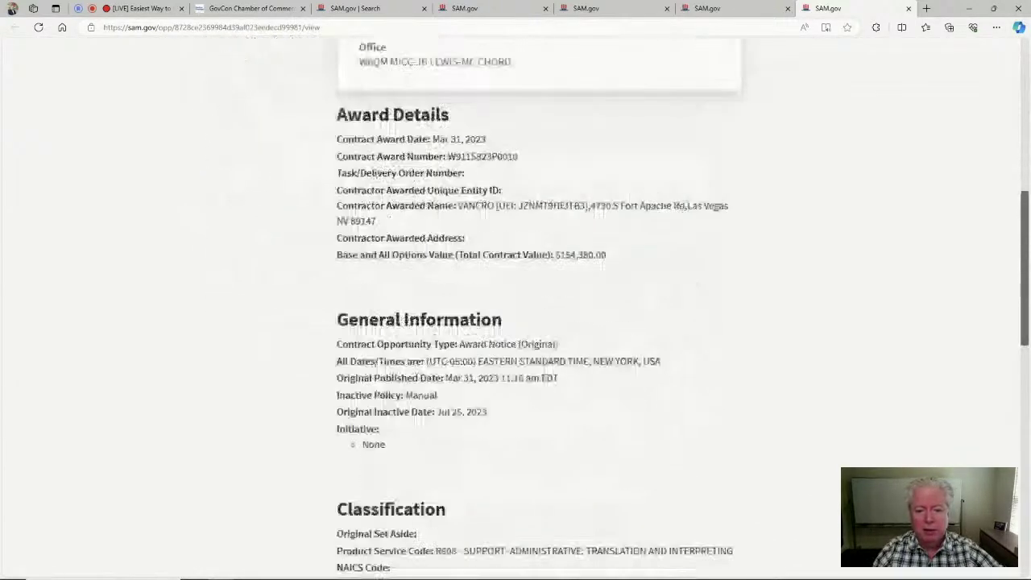
pyautogui.hotkey('ctrl', '+')
pyautogui.hotkey('ctrl', '+')
pyautogui.hotkey('ctrl', '+')
pyautogui.hotkey('ctrl', '+')
pyautogui.hotkey('ctrl', '+')
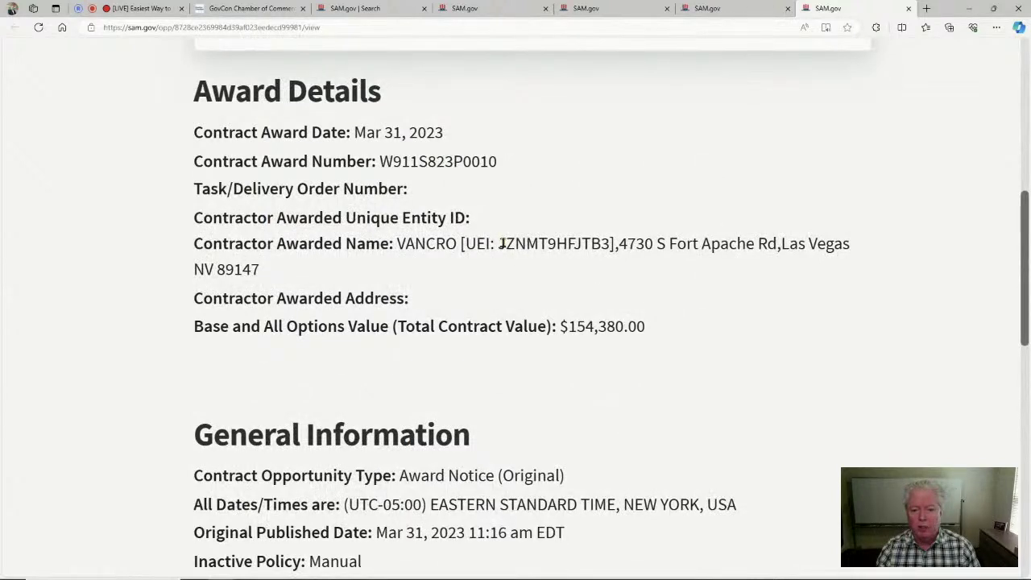
# Step: Copy VANCRO's UEI from the Award Details and open the award search on usaspending.gov in a new tab
pyautogui.moveTo(500, 243); pyautogui.dragTo(612, 243)
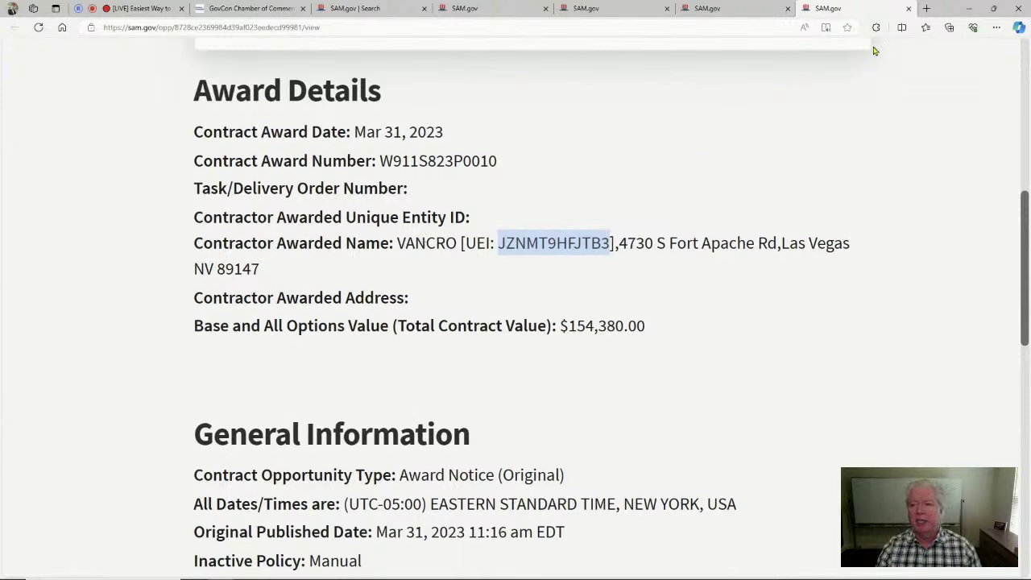
pyautogui.click(926, 10)
pyautogui.write('usa')
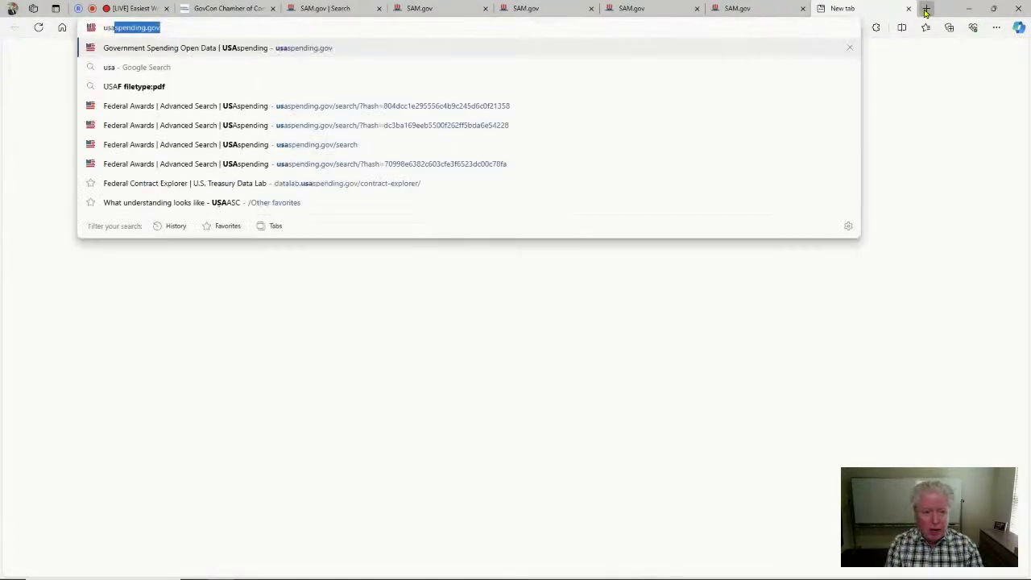
pyautogui.press('Return')
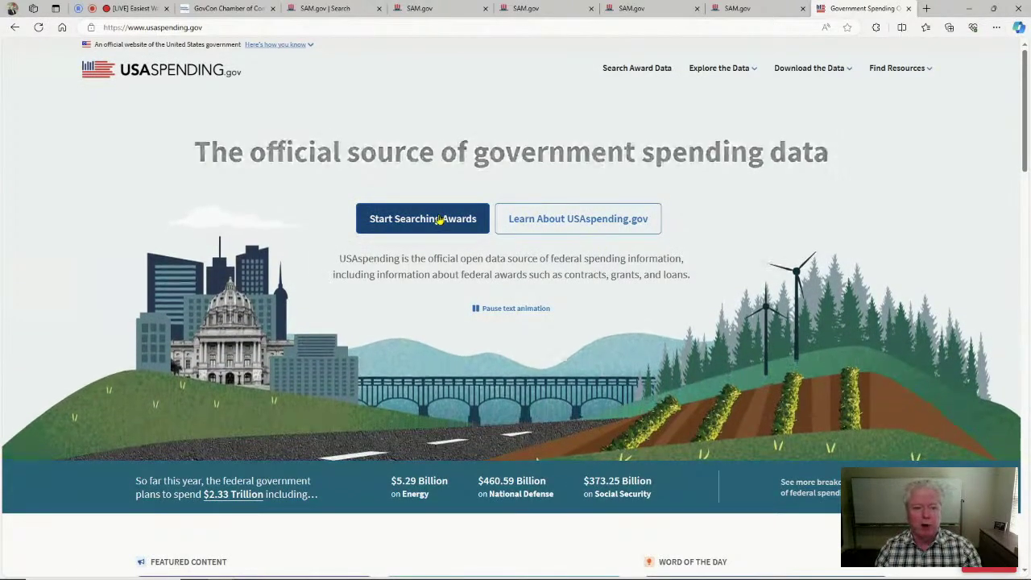
pyautogui.click(439, 219)
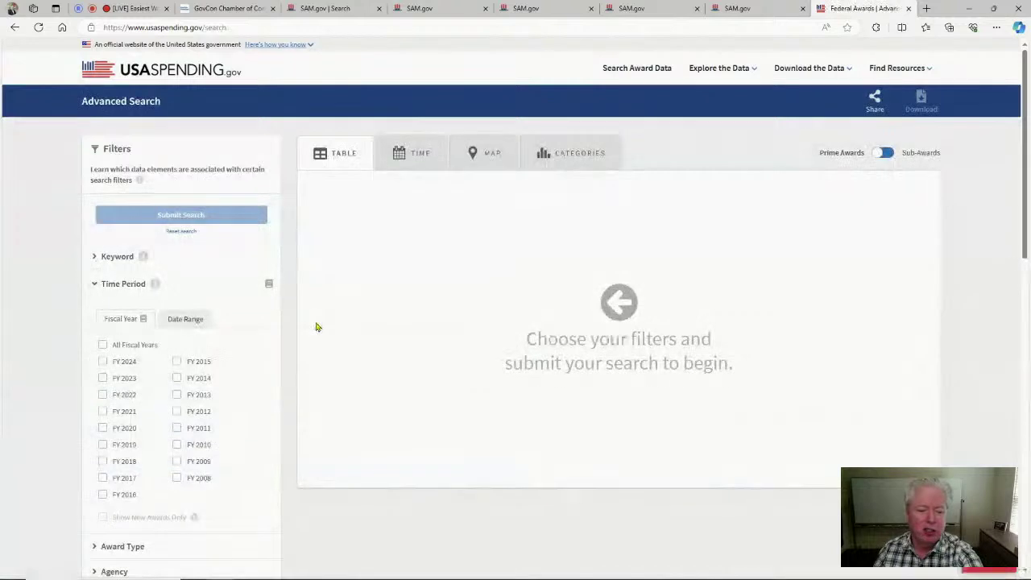
# Step: Filter federal awards by recipient using VANCRO's copied UEI and submit the search
pyautogui.scroll(-3, 316, 326)
pyautogui.click(135, 386)
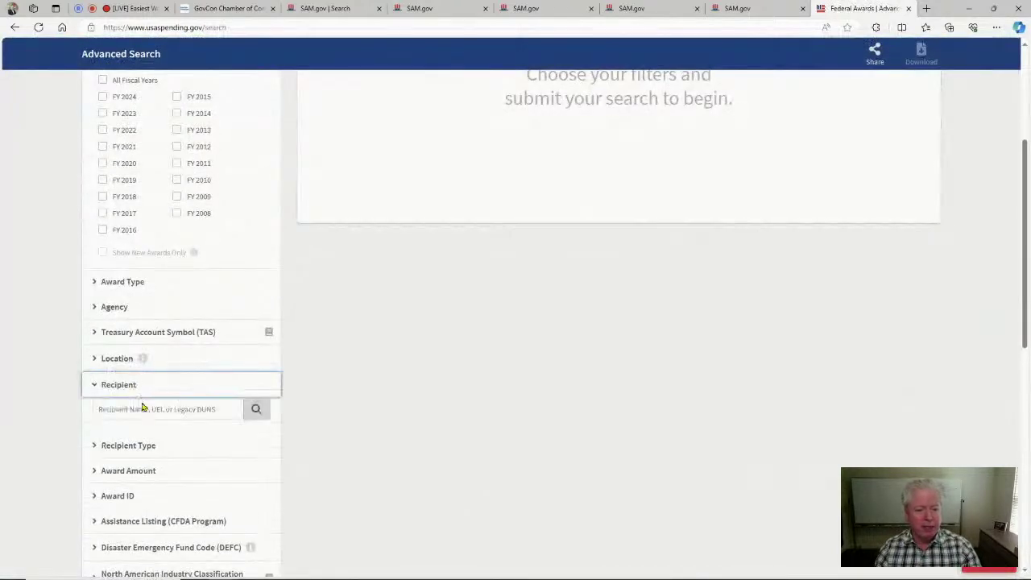
pyautogui.click(143, 411)
pyautogui.hotkey('ctrl', 'v')
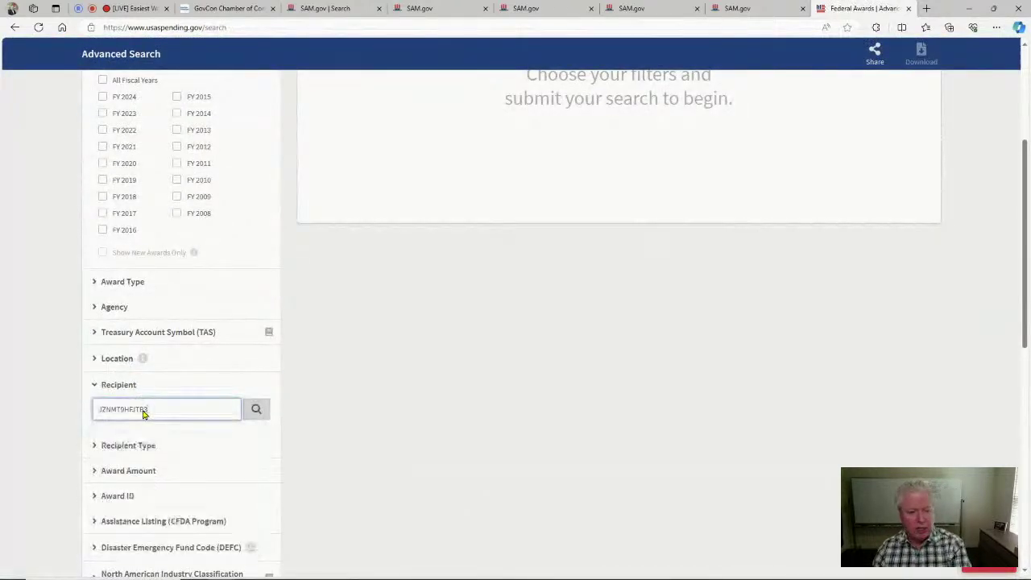
pyautogui.press('Return')
pyautogui.scroll(3, 282, 282)
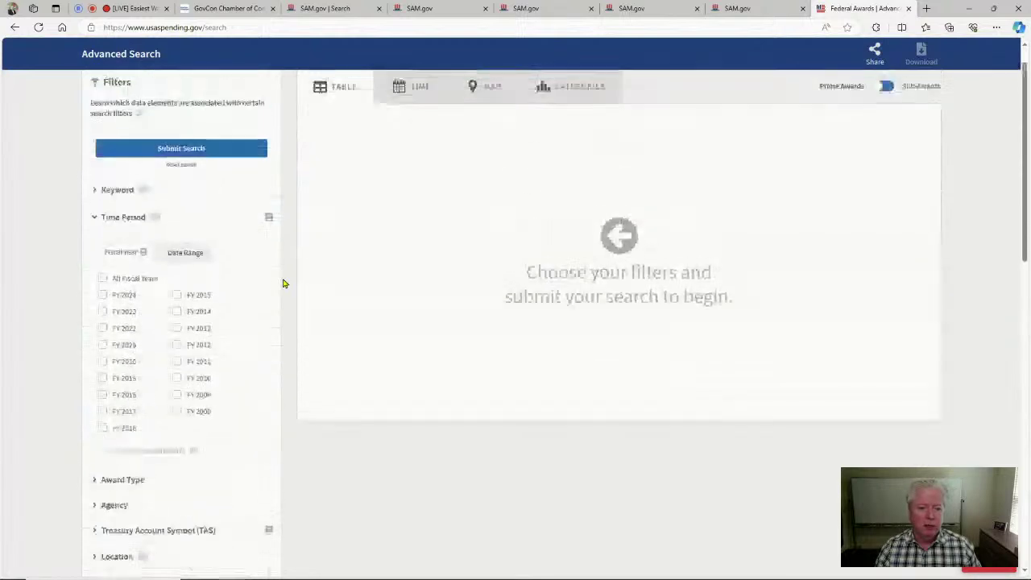
pyautogui.click(256, 222)
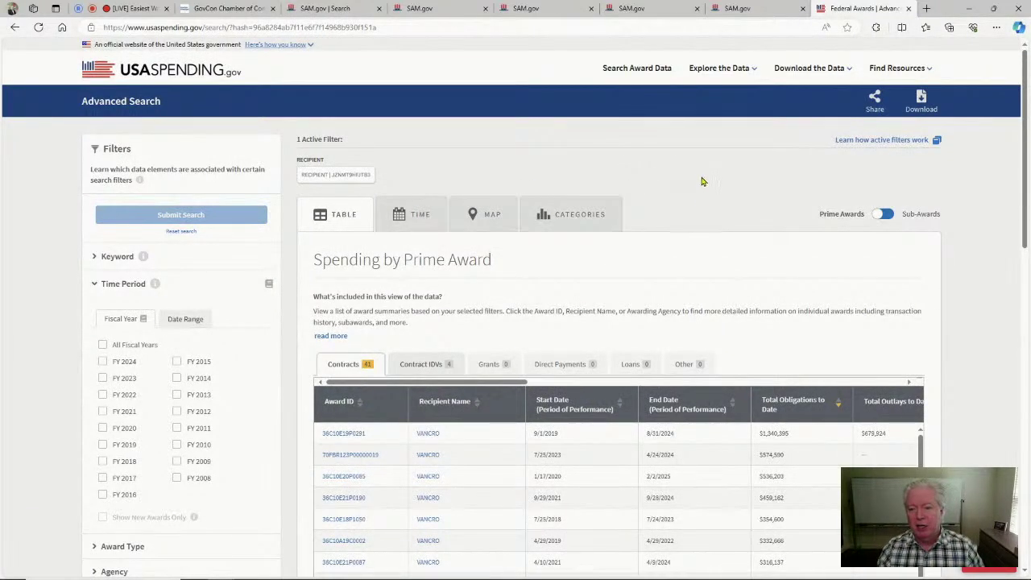
# Step: Examine VANCRO's award spending over time by year, and reset the search
pyautogui.click(413, 214)
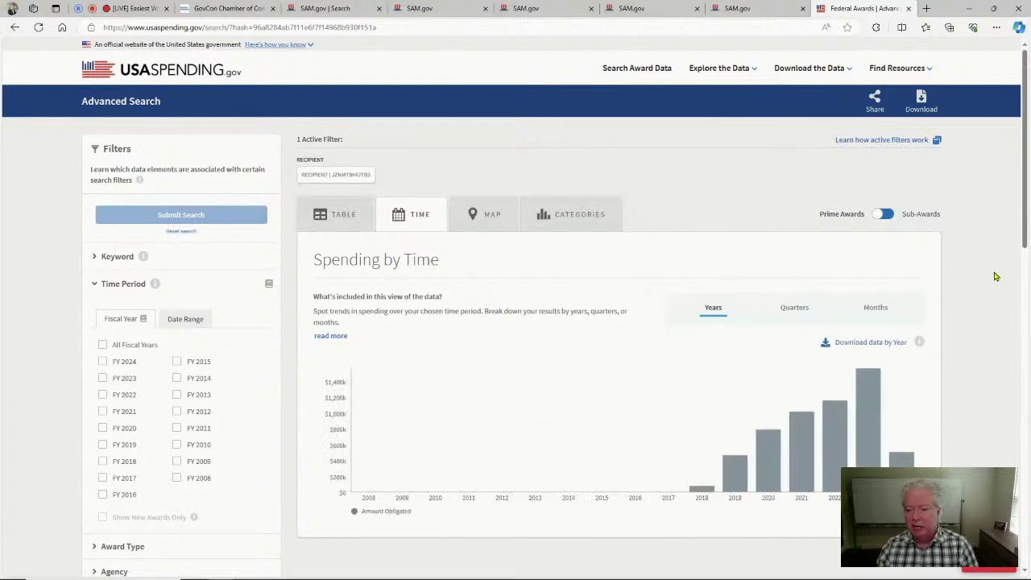
pyautogui.moveTo(873, 415)
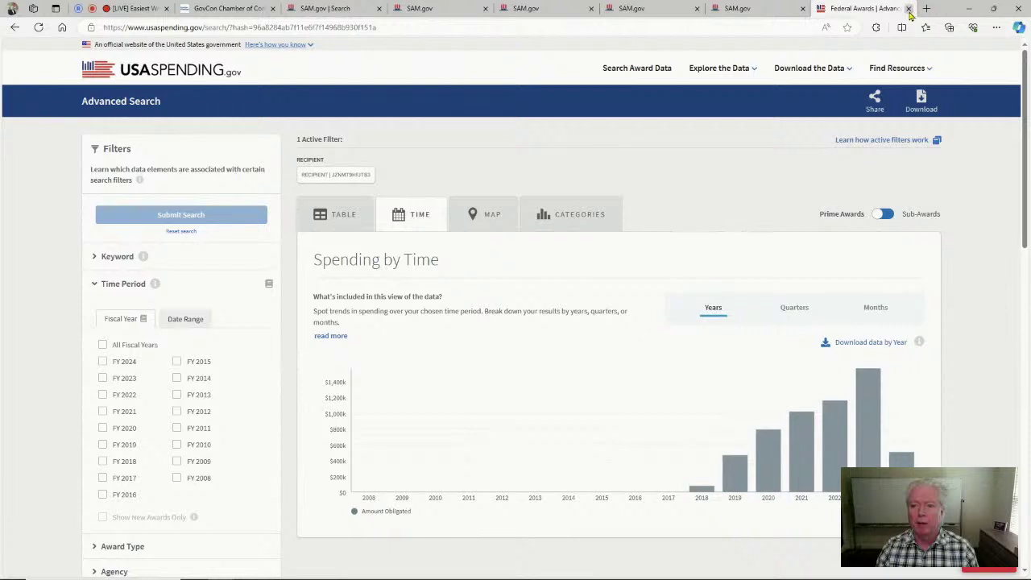
pyautogui.click(194, 233)
# Step: Close the R6--ASL Interpreter Services Support notice and copy the awardee's UEI from the Reno ASL contract notice on SAM.gov
pyautogui.click(745, 10)
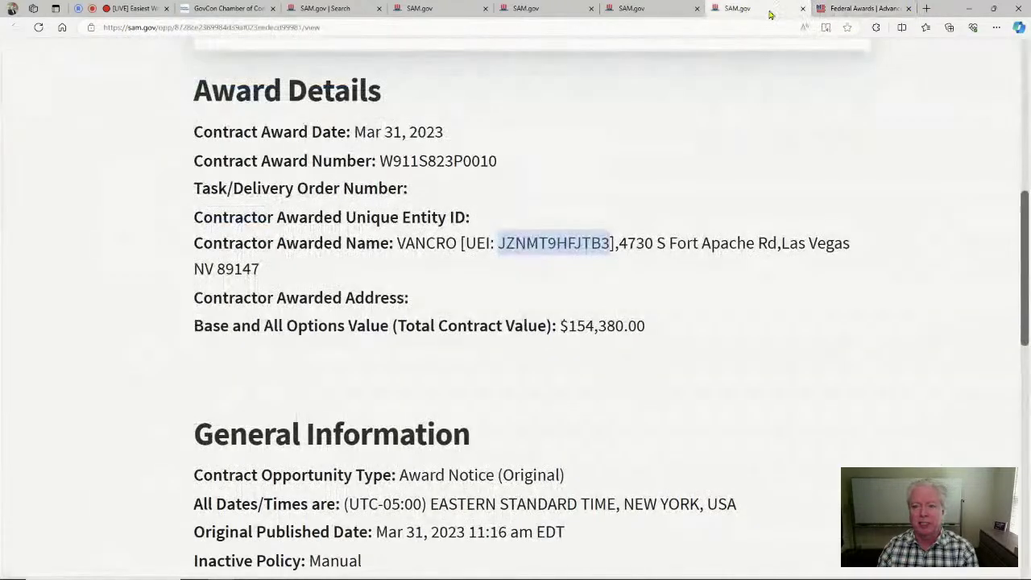
pyautogui.click(802, 9)
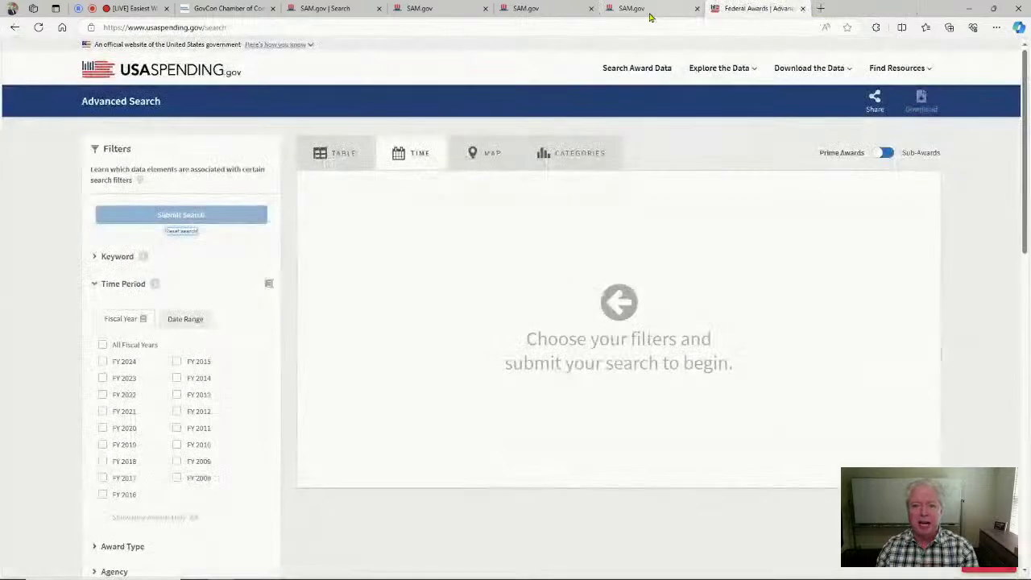
pyautogui.click(635, 14)
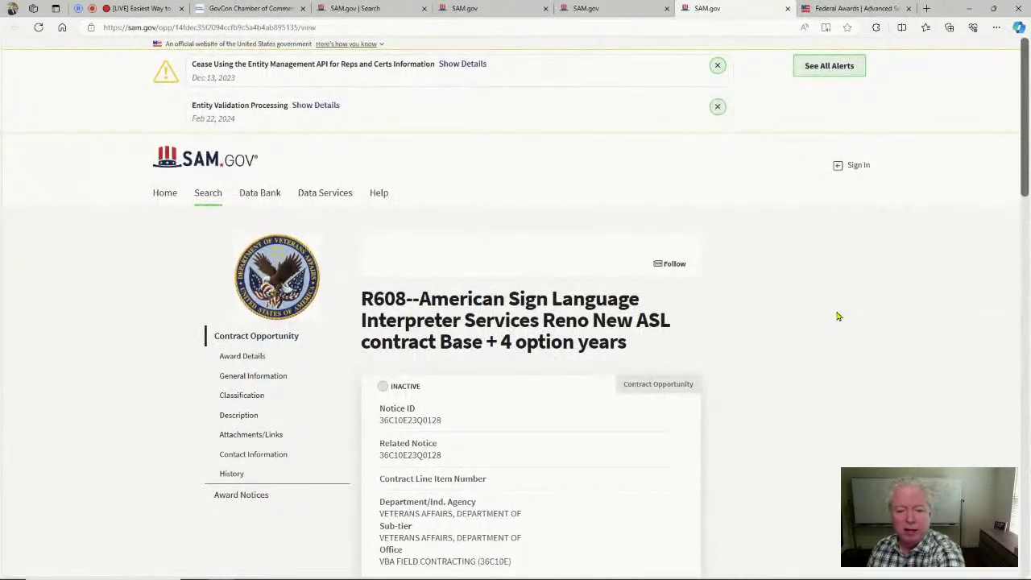
pyautogui.scroll(-3, 838, 317)
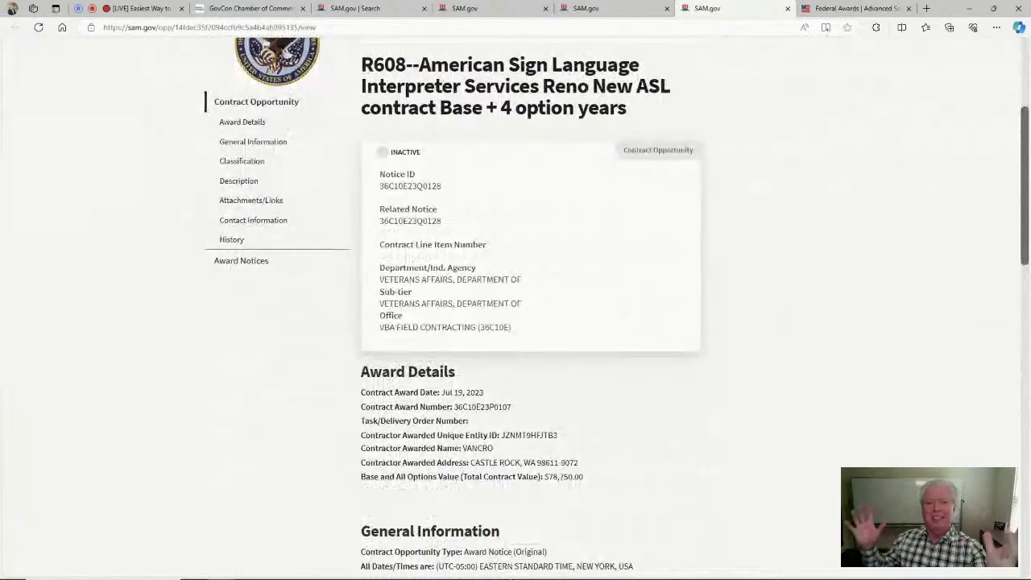
pyautogui.scroll(-1, 786, 311)
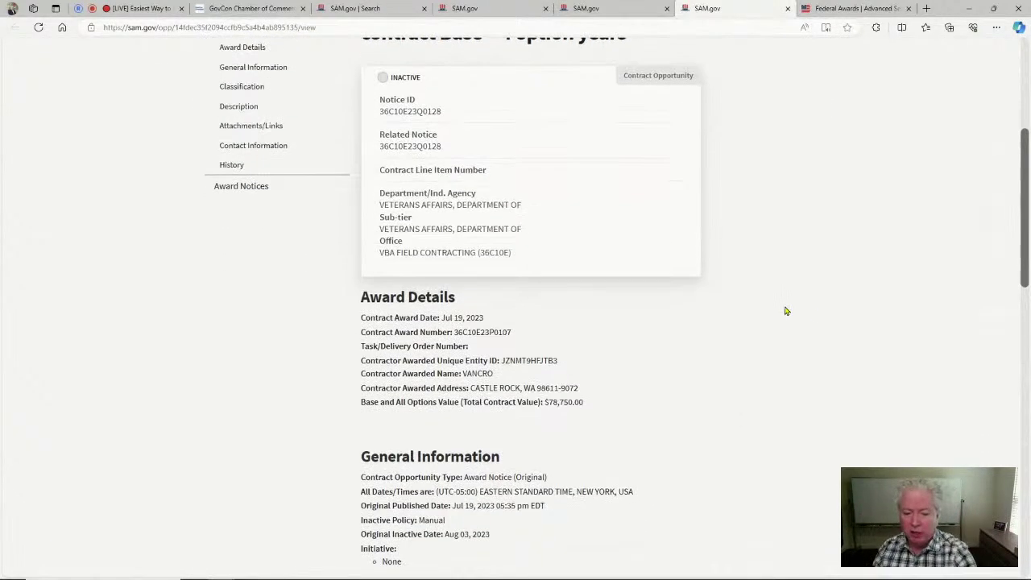
pyautogui.doubleClick(517, 360)
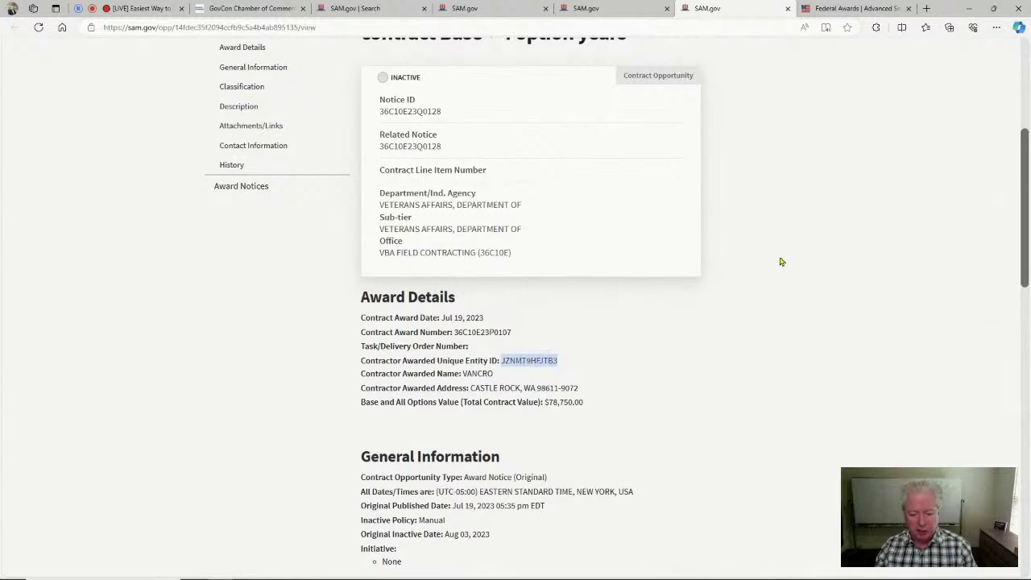
# Step: Return to the USAspending search and limit the time period to fiscal years 2020 through 2023
pyautogui.click(823, 11)
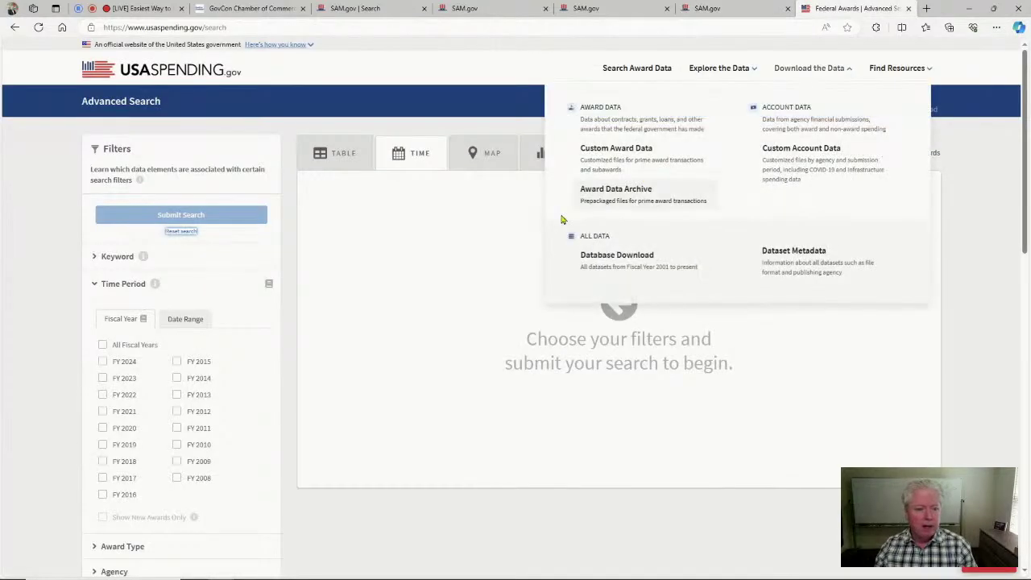
pyautogui.scroll(-2, 211, 286)
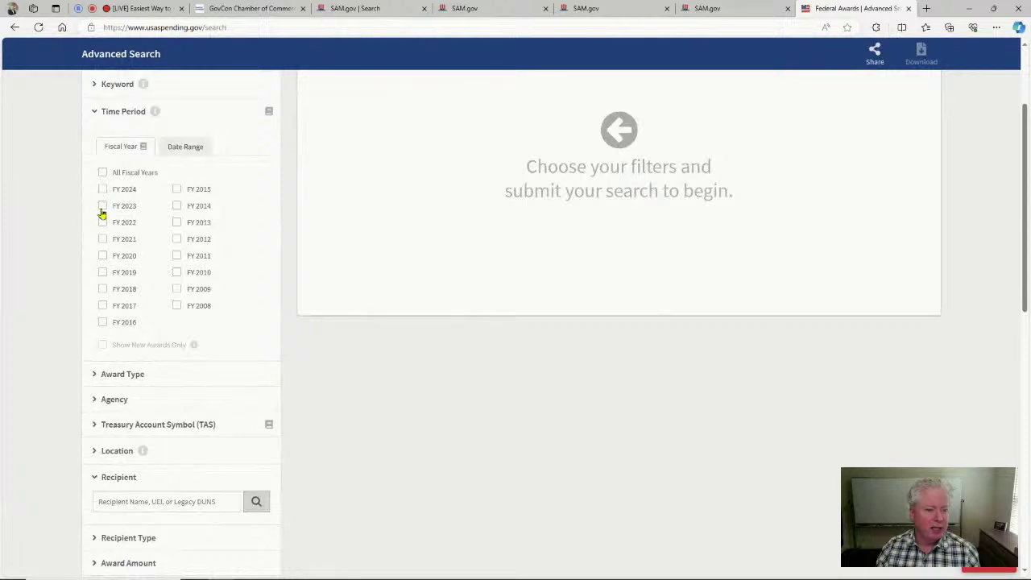
pyautogui.click(103, 208)
pyautogui.click(102, 222)
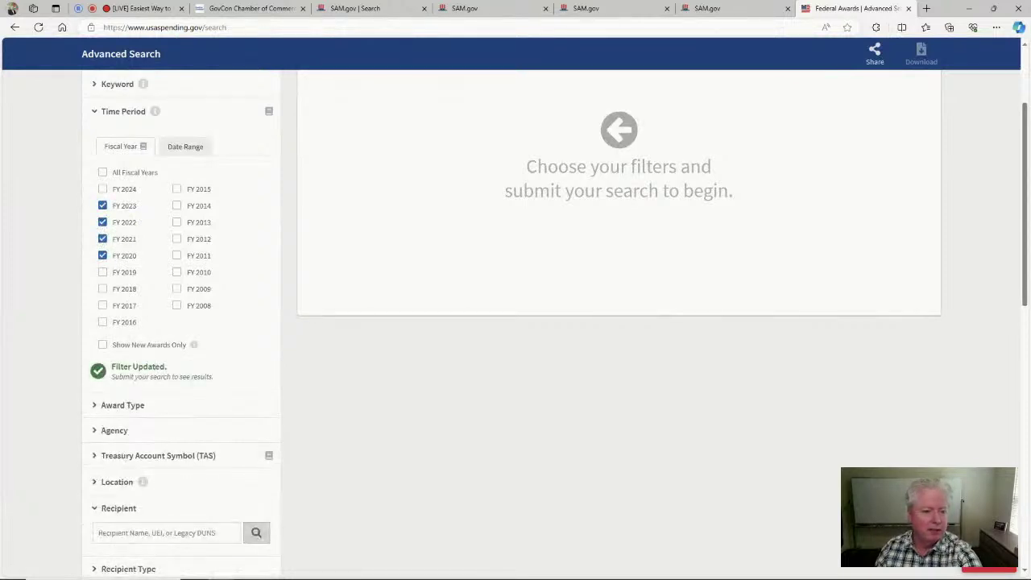
pyautogui.scroll(2, 99, 241)
pyautogui.click(99, 267)
# Step: Add VANCRO's UEI as the recipient filter and submit the search
pyautogui.scroll(-2, 112, 274)
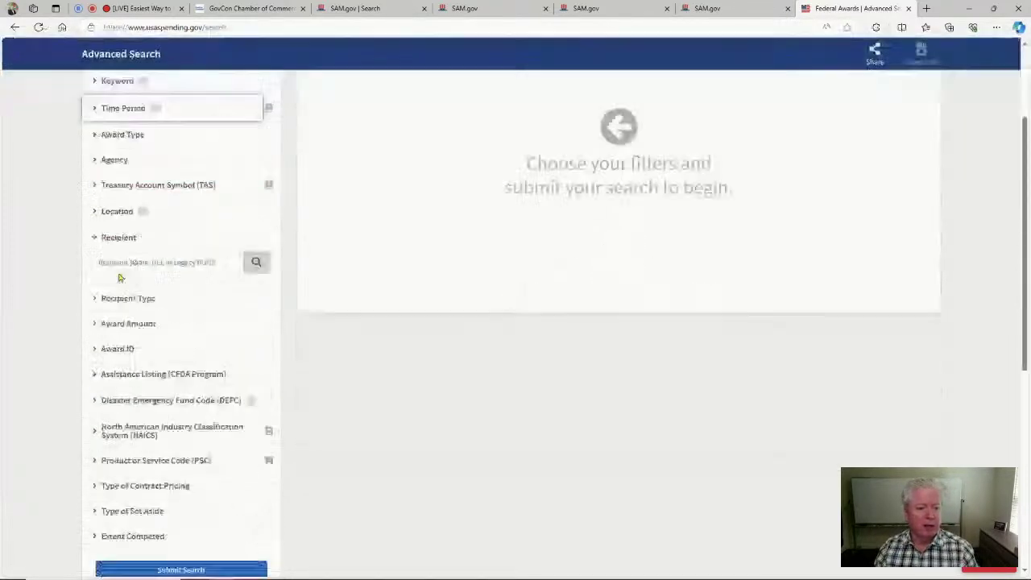
pyautogui.click(126, 268)
pyautogui.press('Down')
pyautogui.press('Return')
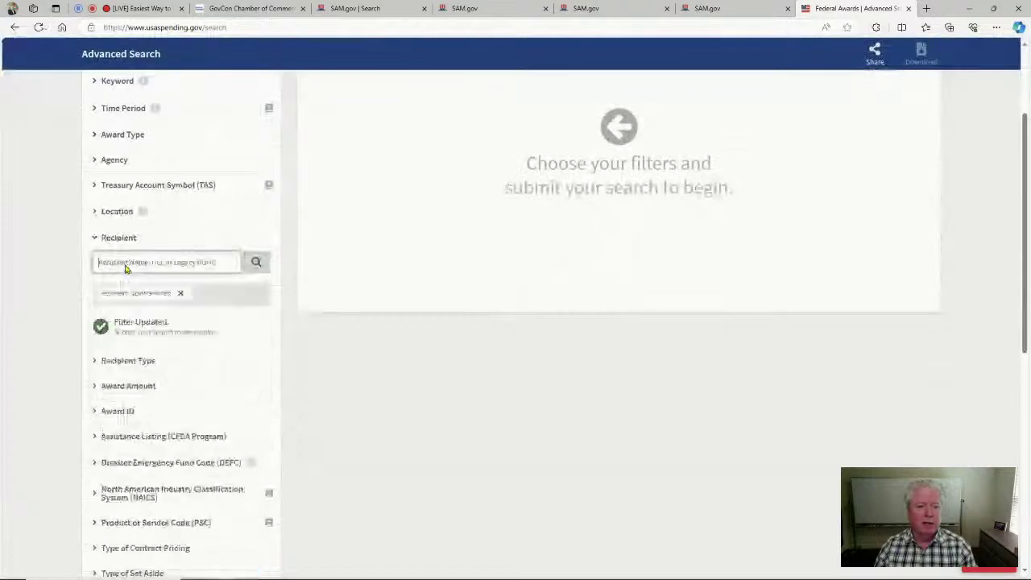
pyautogui.scroll(3, 217, 253)
pyautogui.click(224, 215)
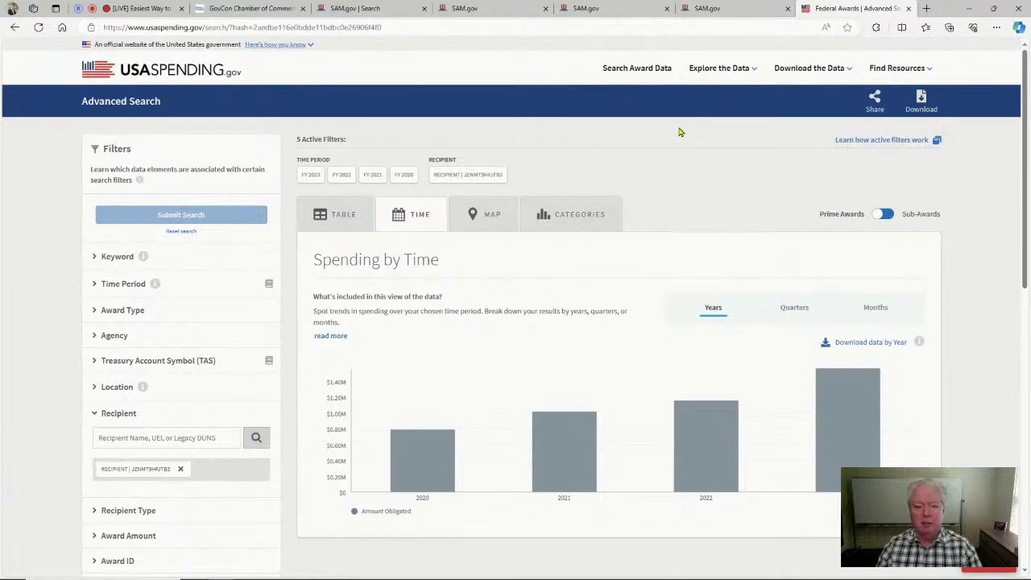
# Step: Clear all search filters and close the Reno ASL contract notice on SAM.gov
pyautogui.click(181, 468)
pyautogui.click(194, 233)
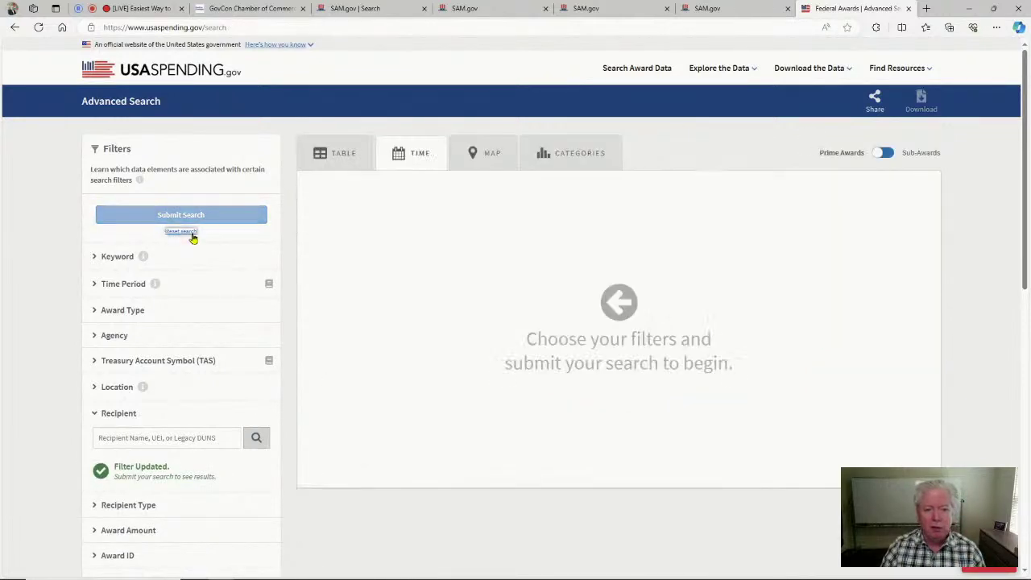
pyautogui.click(749, 10)
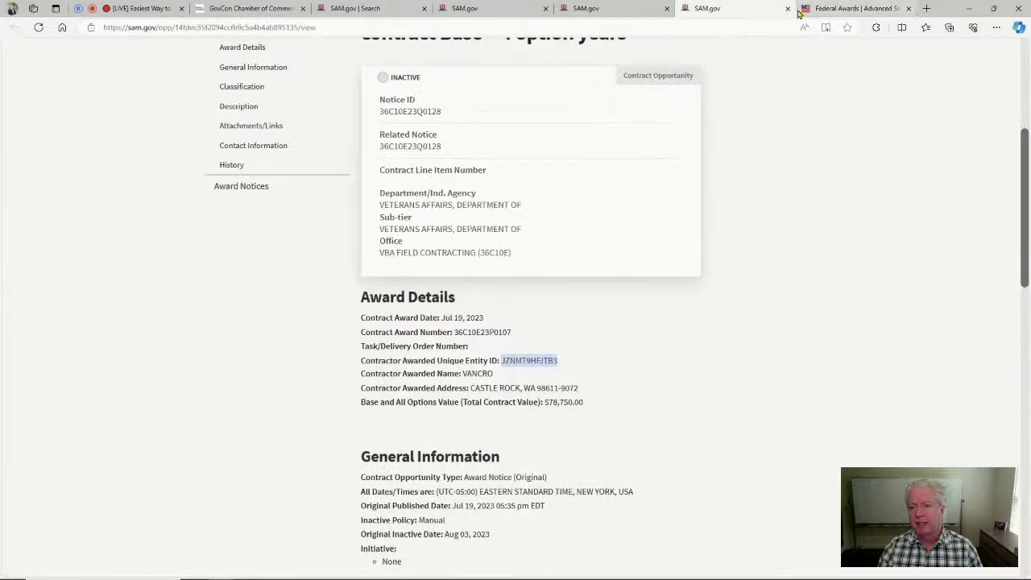
pyautogui.click(787, 8)
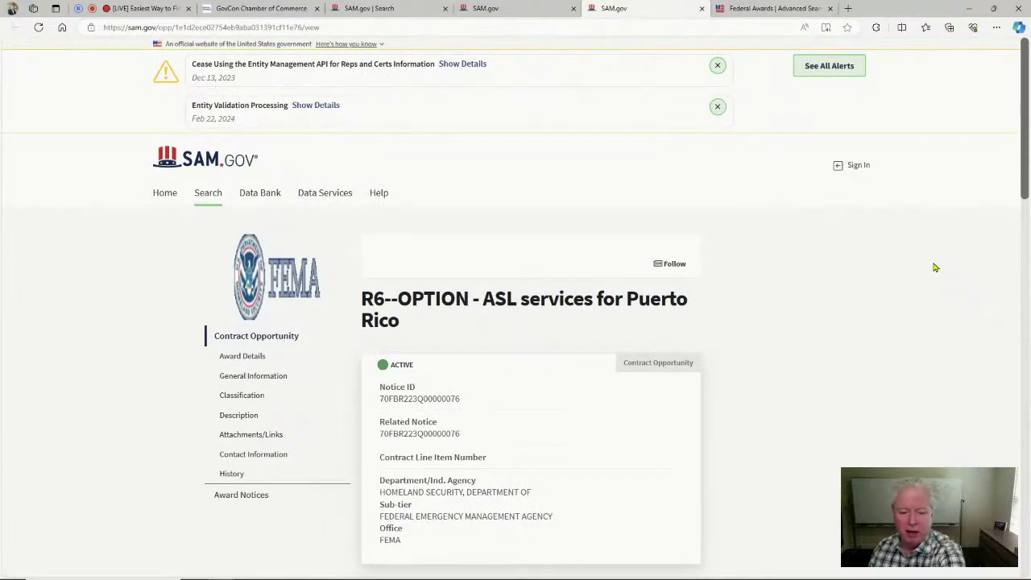
# Step: Copy the UEI of National Interpreters PR, LLC from the Award Details of the Puerto Rico ASL services notice
pyautogui.scroll(-3, 934, 268)
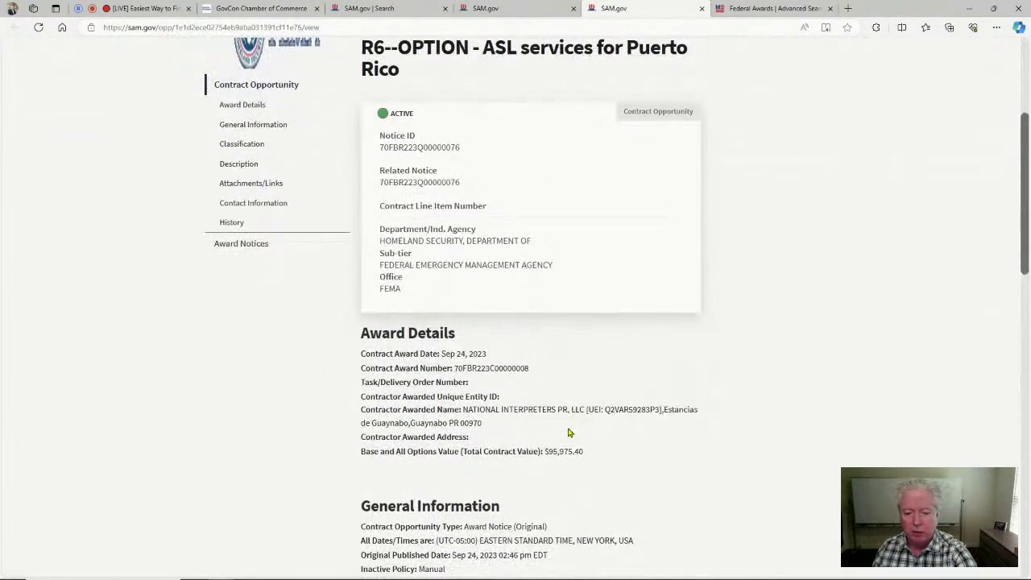
pyautogui.scroll(-1, 568, 432)
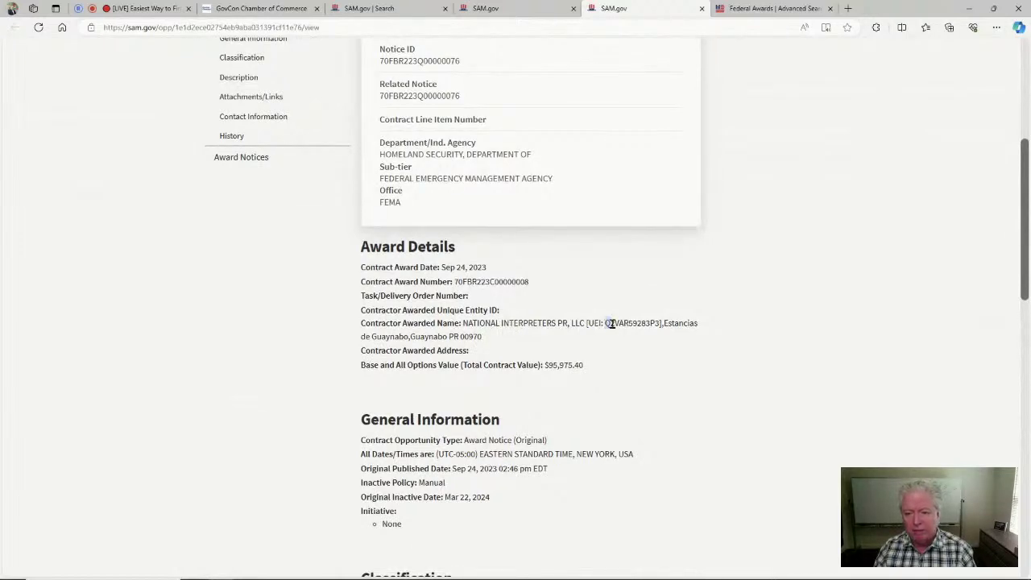
pyautogui.moveTo(611, 323); pyautogui.dragTo(661, 322)
pyautogui.hotkey('ctrl', 'c')
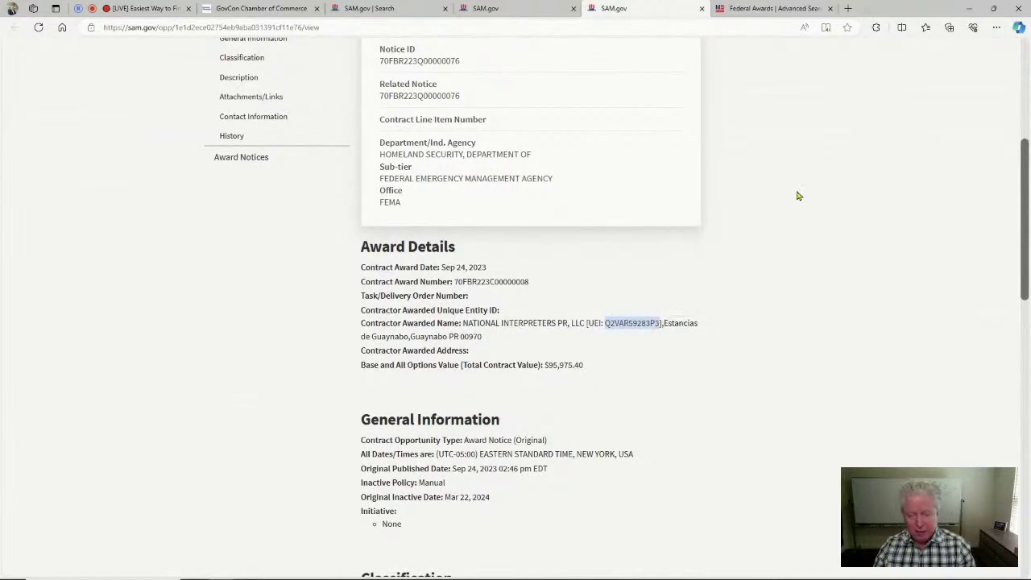
# Step: Search USAspending awards by recipient using the copied UEI of National Interpreters PR, LLC
pyautogui.click(771, 8)
pyautogui.click(177, 437)
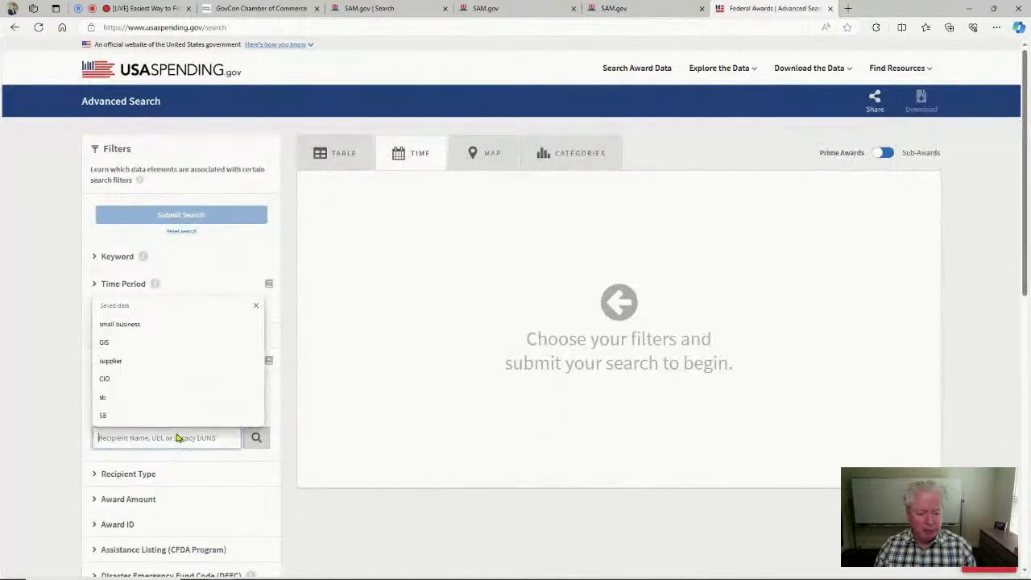
pyautogui.hotkey('ctrl', 'v')
pyautogui.press('Return')
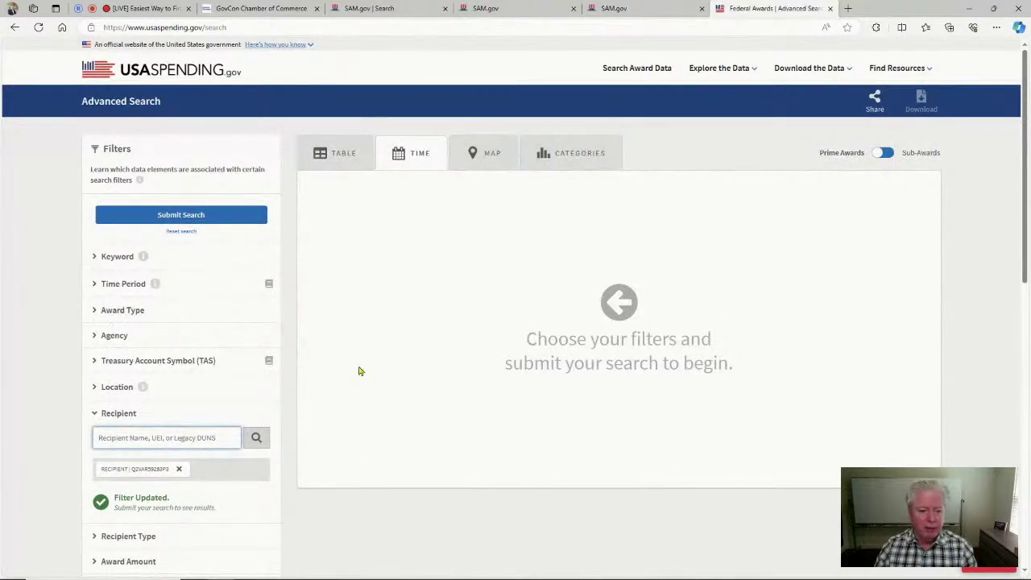
pyautogui.click(239, 216)
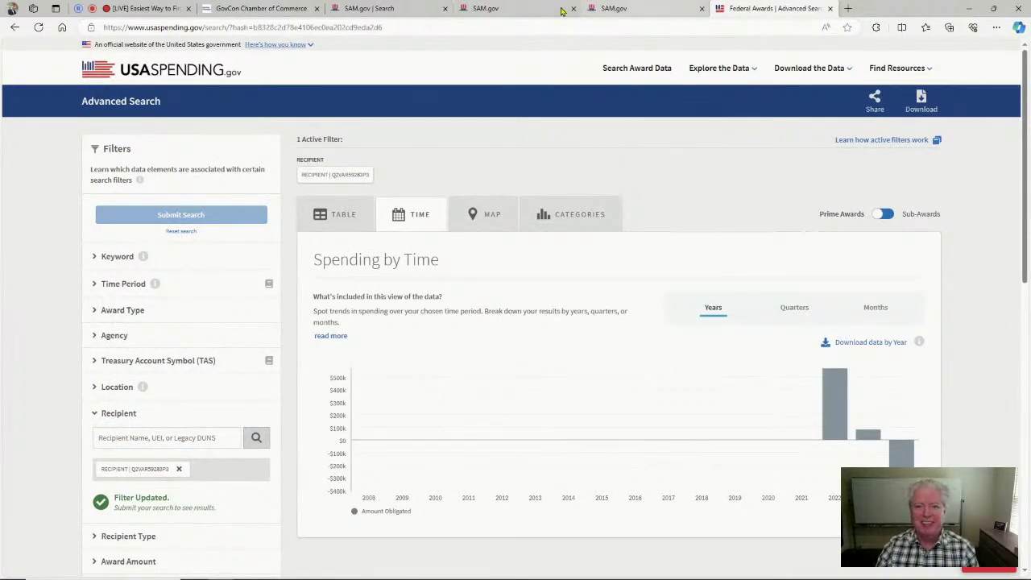
# Step: From the SAM.gov results, open the R608 ASL and Language Interpretation Services and R6 Master BPA Interpreting Services award notices in new tabs
pyautogui.click(491, 8)
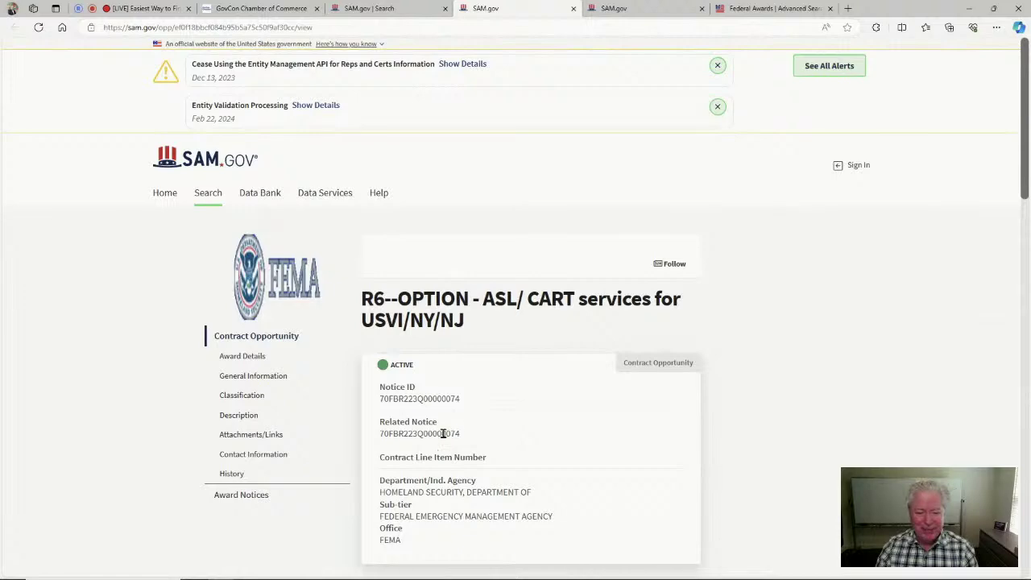
pyautogui.click(390, 9)
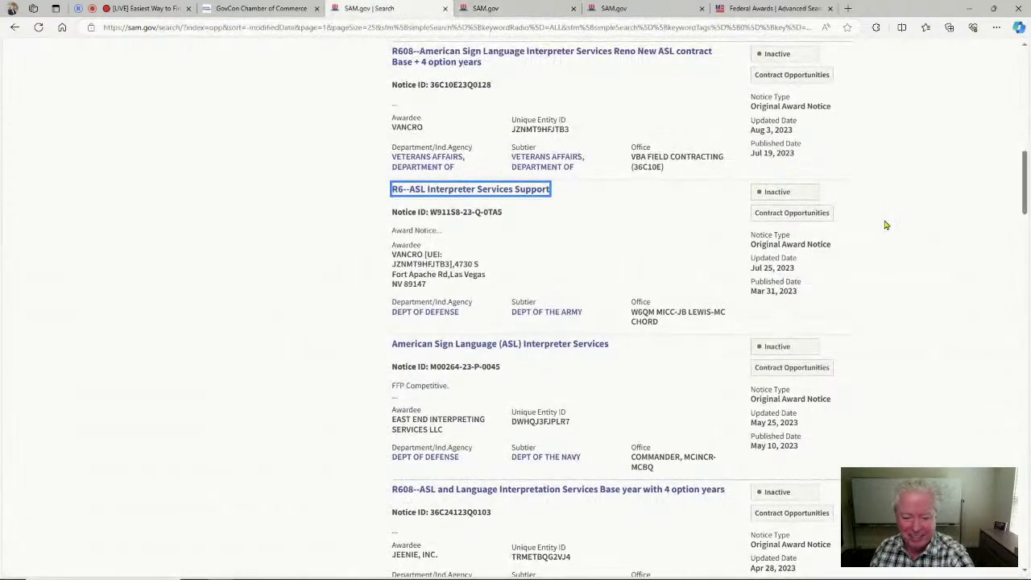
pyautogui.scroll(-3, 583, 236)
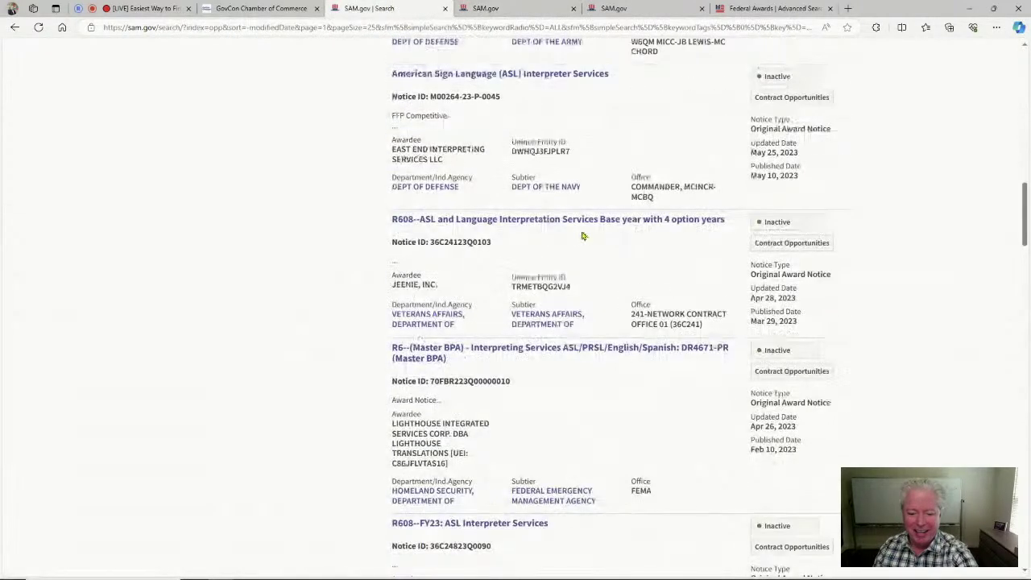
pyautogui.middleClick(577, 167)
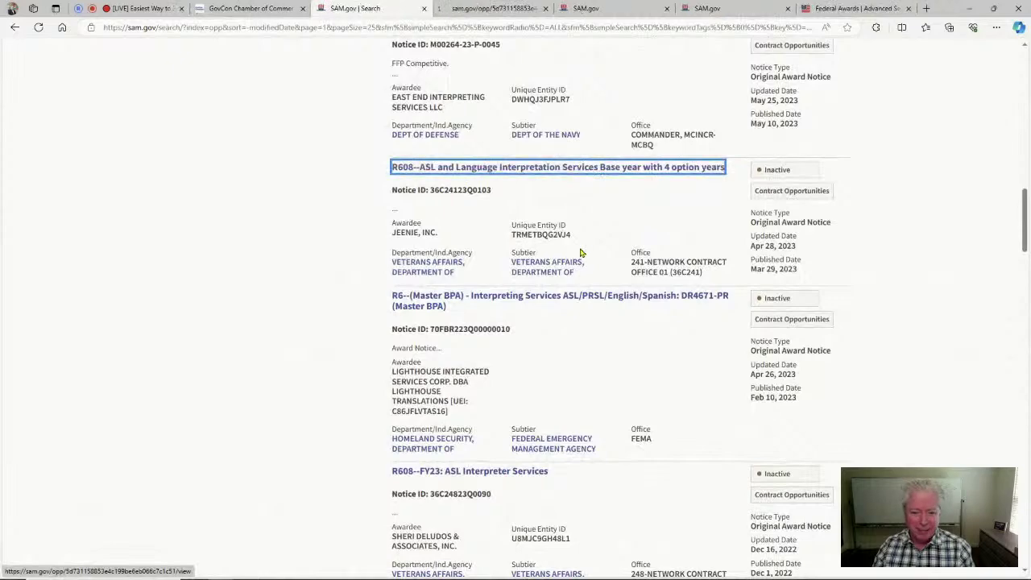
pyautogui.middleClick(568, 296)
# Step: Check the R608 ASL and Language Interpretation notice's Award Details, and copy Lighthouse Integrated Services Corp.'s UEI from the Master BPA notice
pyautogui.click(440, 10)
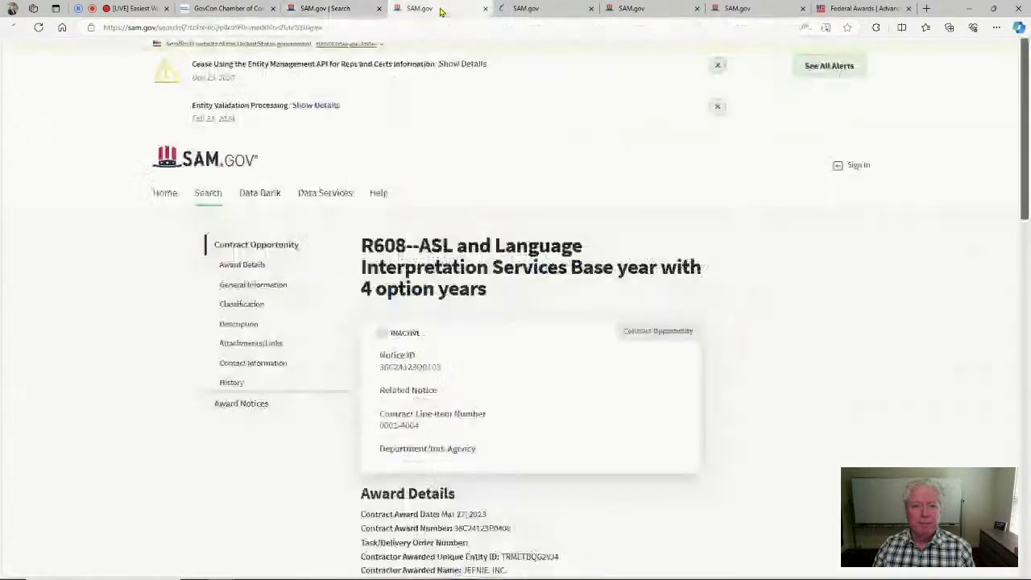
pyautogui.scroll(-2, 593, 387)
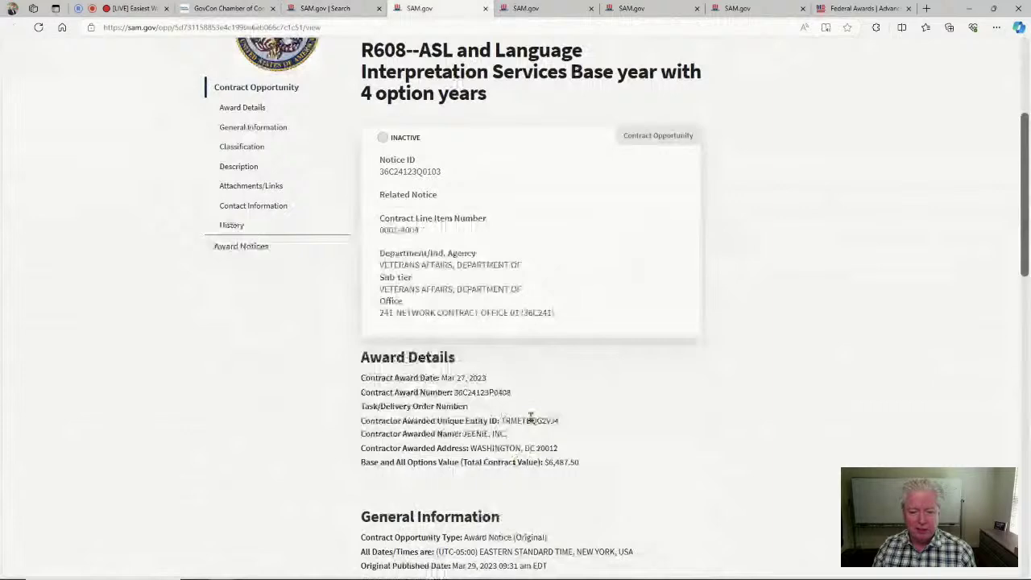
pyautogui.click(531, 10)
pyautogui.scroll(-3, 645, 226)
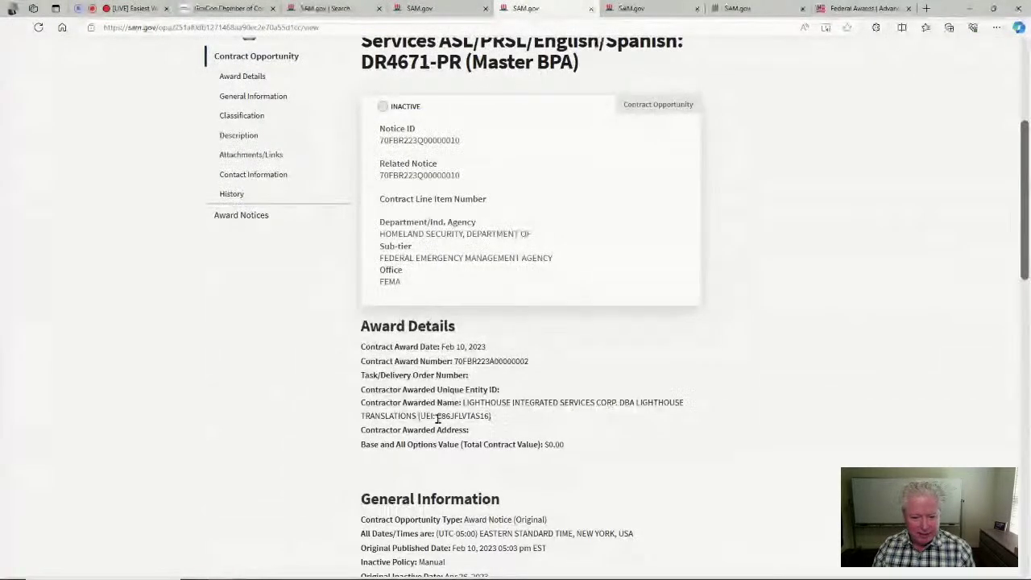
pyautogui.moveTo(437, 416); pyautogui.dragTo(490, 415)
pyautogui.hotkey('ctrl', 'c')
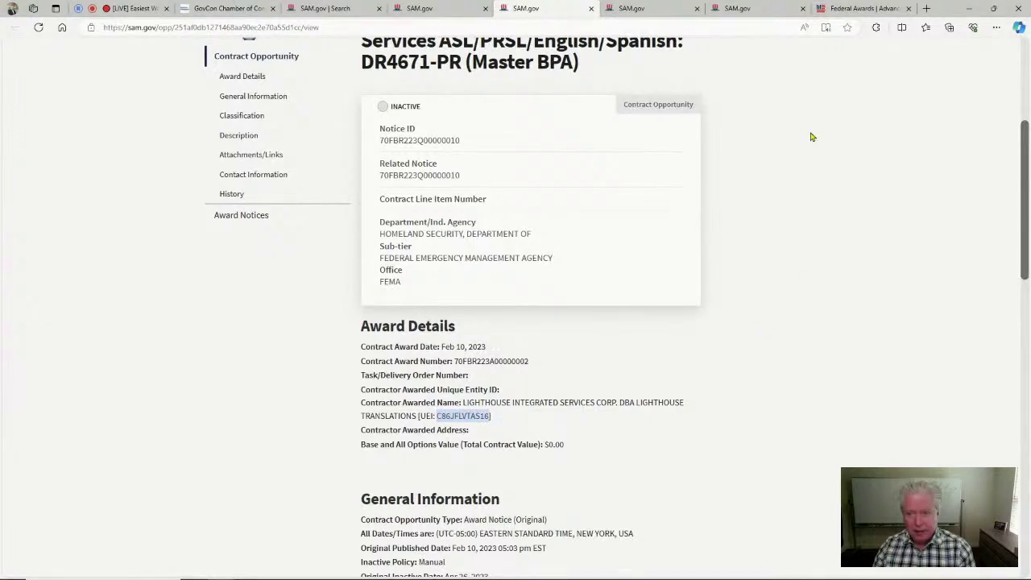
# Step: On USAspending, reset the search and look up awards by recipient using the copied UEI of Lighthouse Integrated Services Corp
pyautogui.click(862, 8)
pyautogui.click(182, 231)
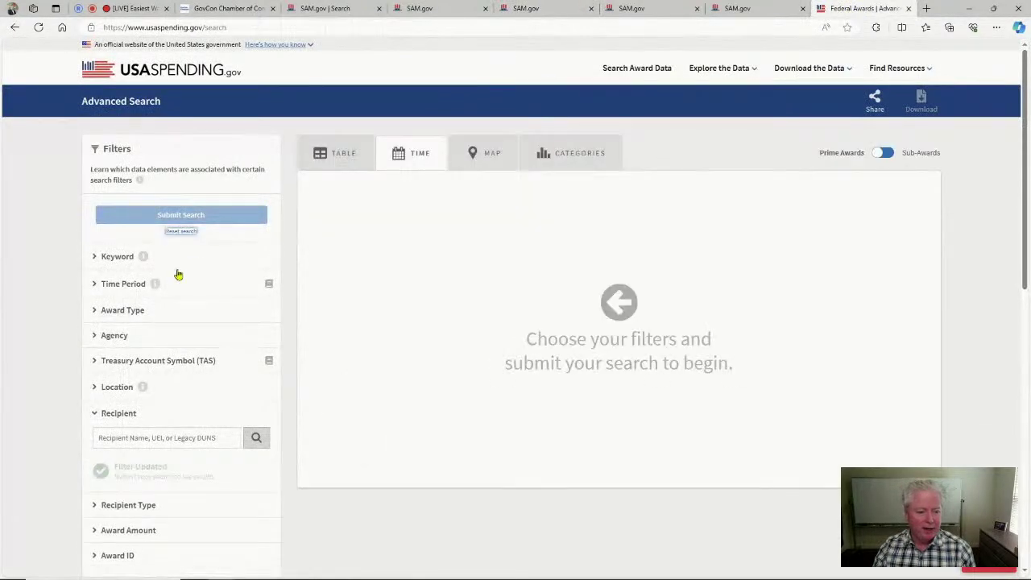
pyautogui.click(194, 447)
pyautogui.hotkey('ctrl', 'v')
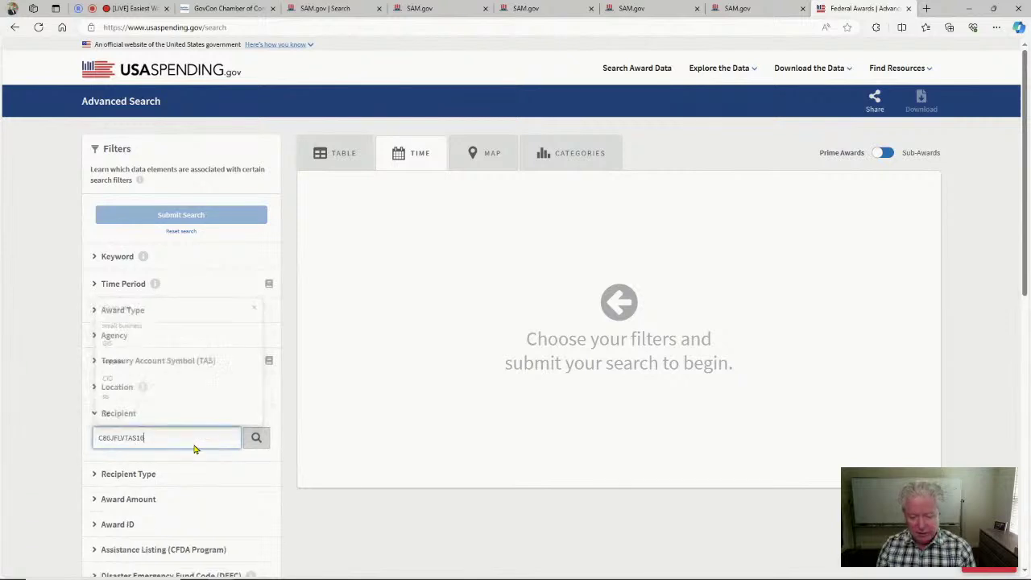
pyautogui.press('Return')
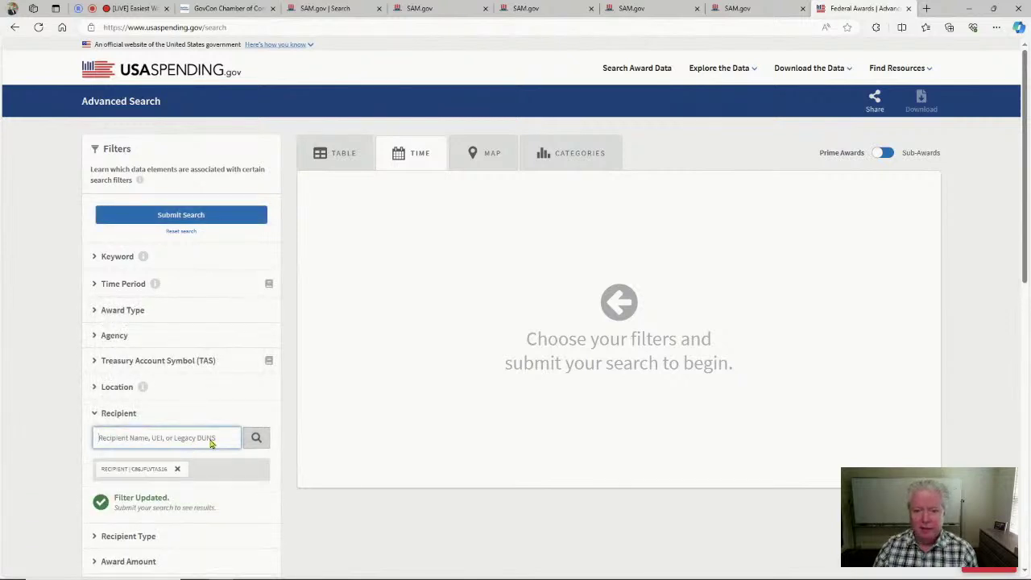
pyautogui.click(224, 216)
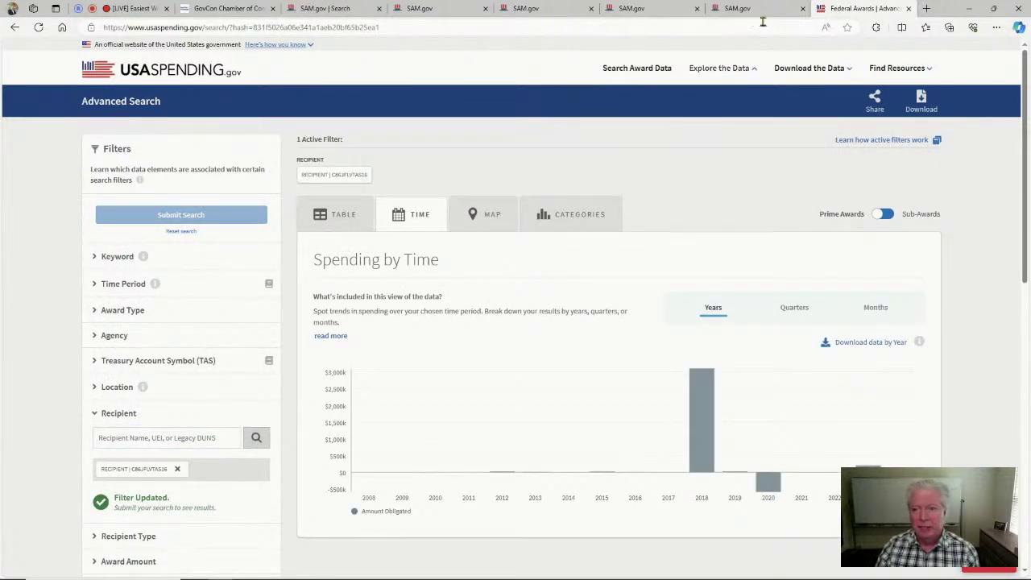
# Step: From the SAM.gov results, open the R608 FY23 ASL Interpreter Services and NASA/Kennedy Space Center KOIS award notices in new tabs
pyautogui.click(325, 10)
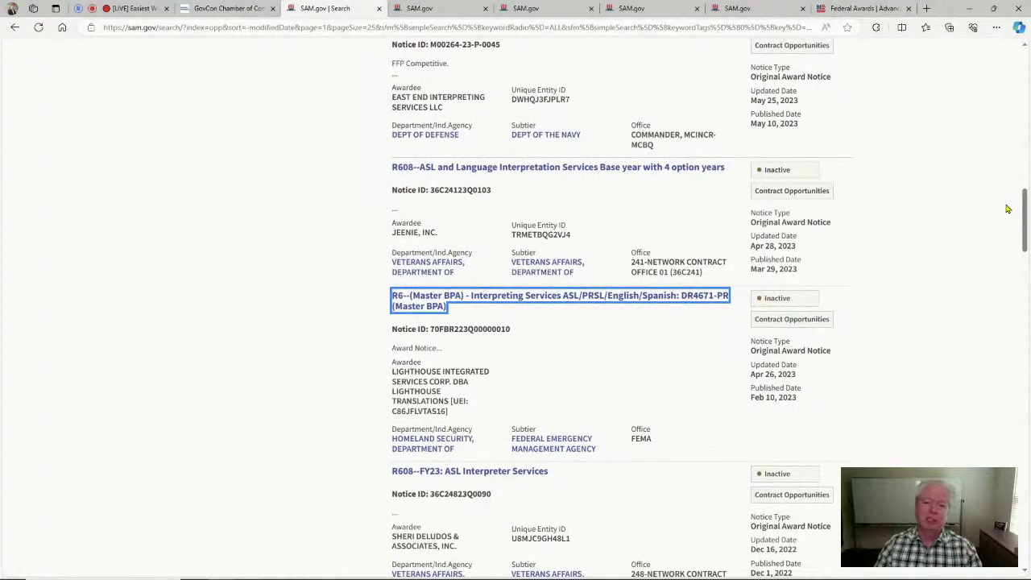
pyautogui.scroll(1, 968, 199)
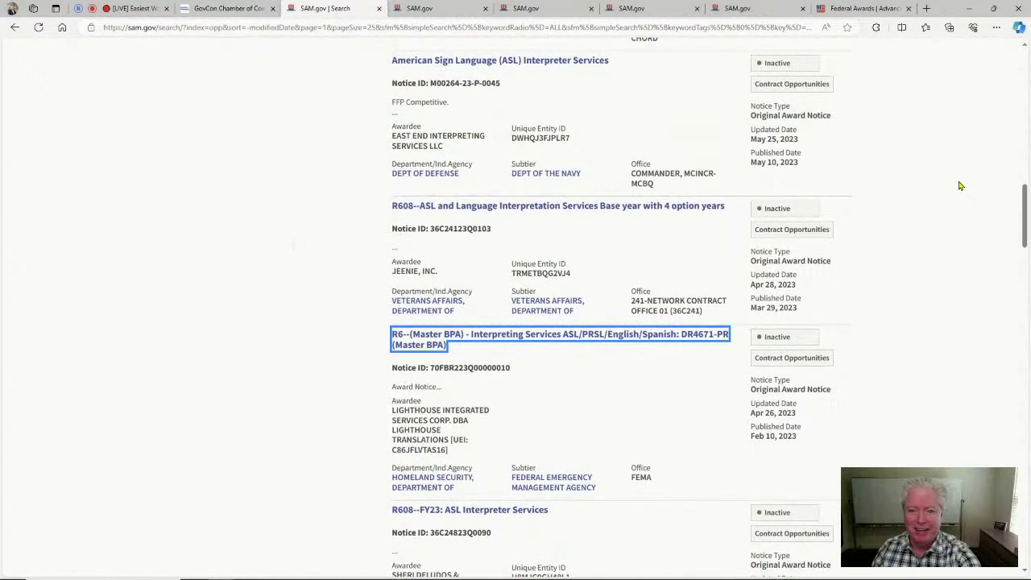
pyautogui.scroll(-3, 960, 186)
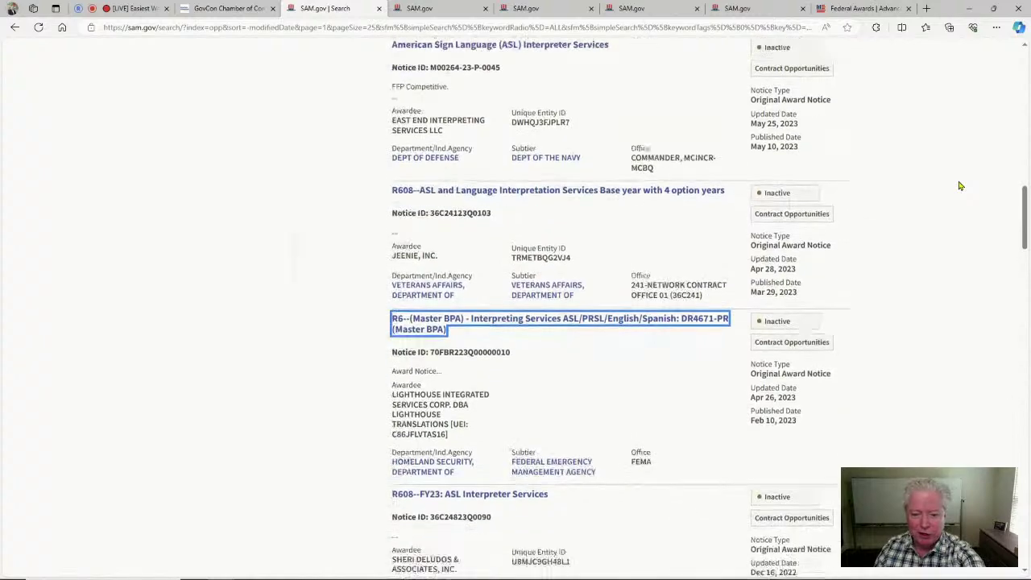
pyautogui.scroll(-1, 959, 186)
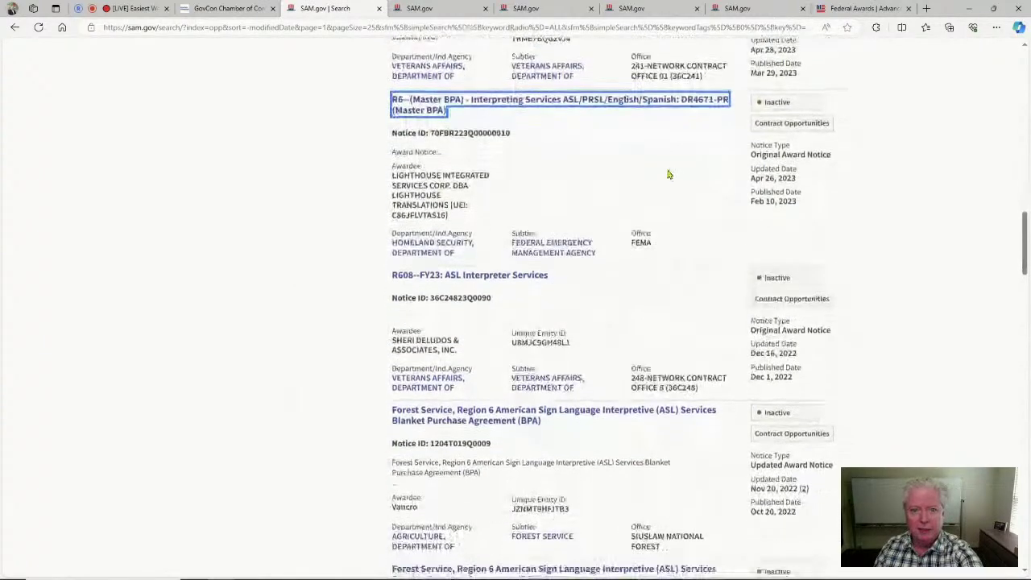
pyautogui.middleClick(493, 277)
pyautogui.scroll(5, 562, 123)
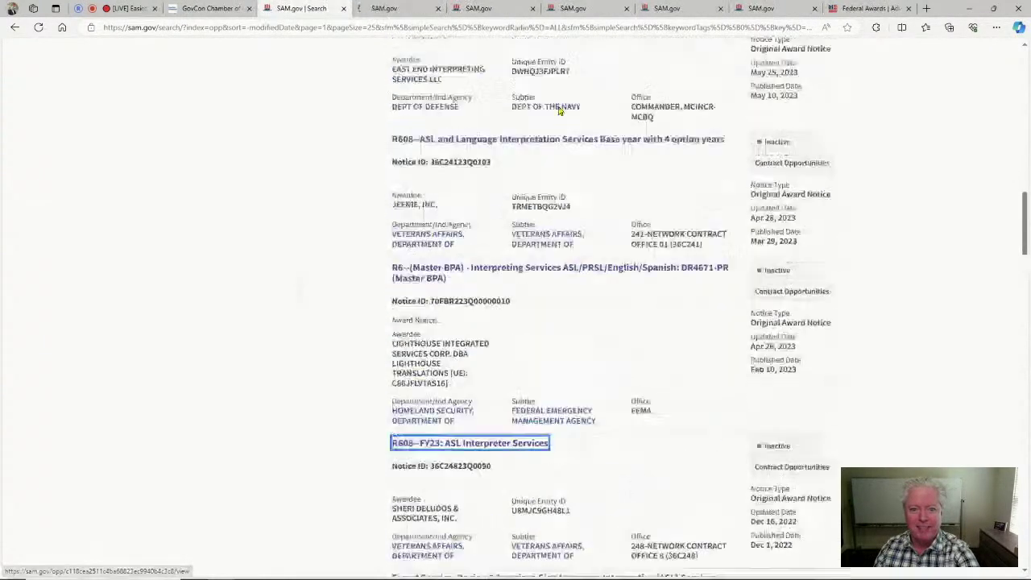
pyautogui.scroll(6, 563, 123)
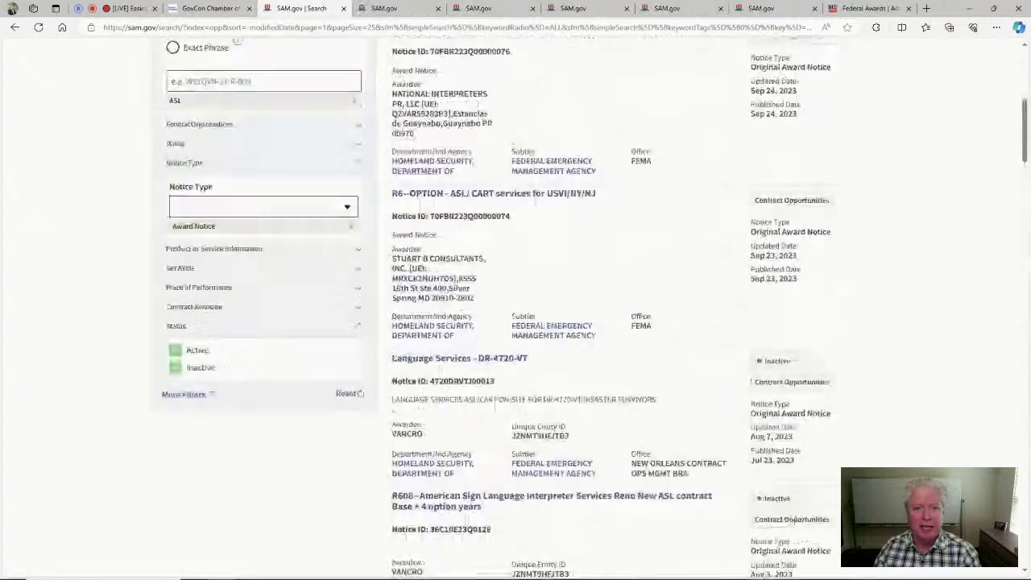
pyautogui.scroll(5, 486, 258)
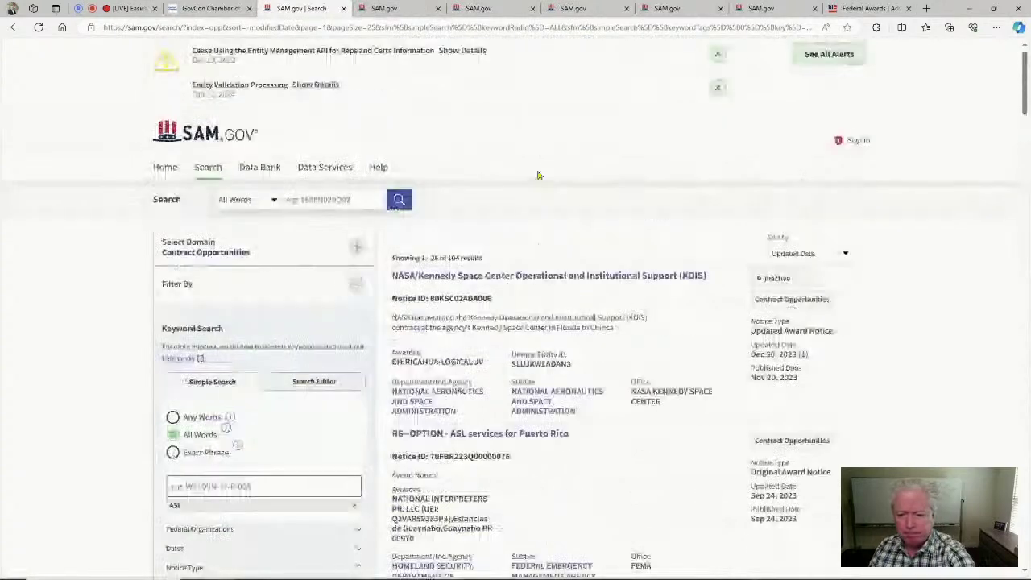
# Step: Review the Award Details and Classification sections of the R608 FY23 ASL Interpreter Services notice
pyautogui.hotkey('ctrl', 'Tab')
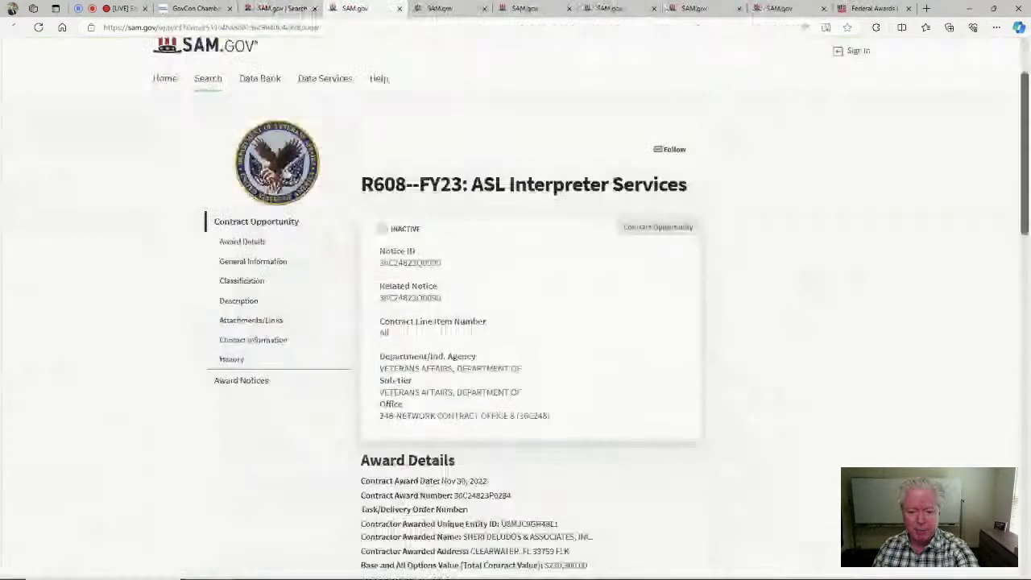
pyautogui.scroll(-4, 716, 338)
pyautogui.scroll(-3, 717, 338)
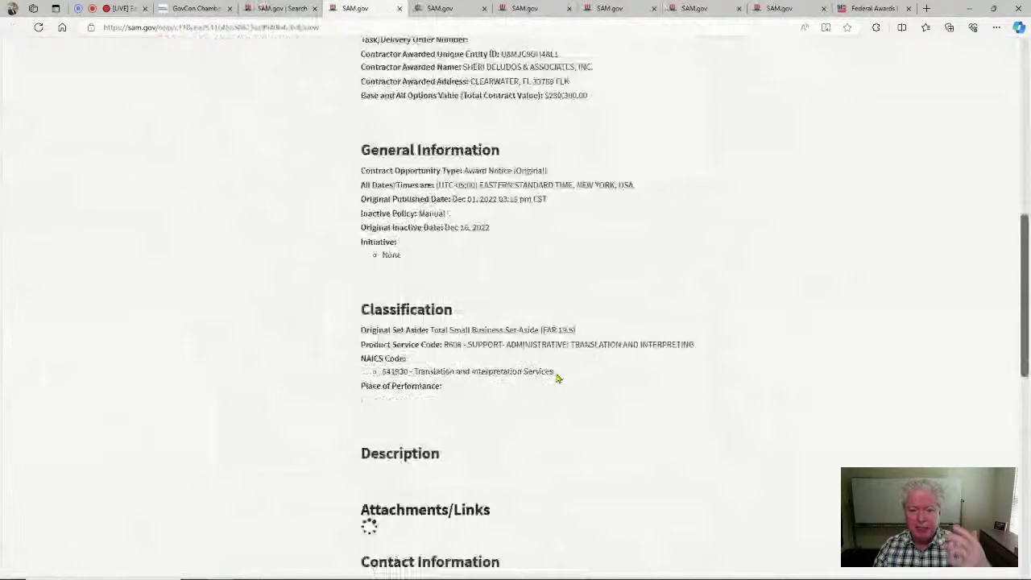
pyautogui.scroll(2, 593, 145)
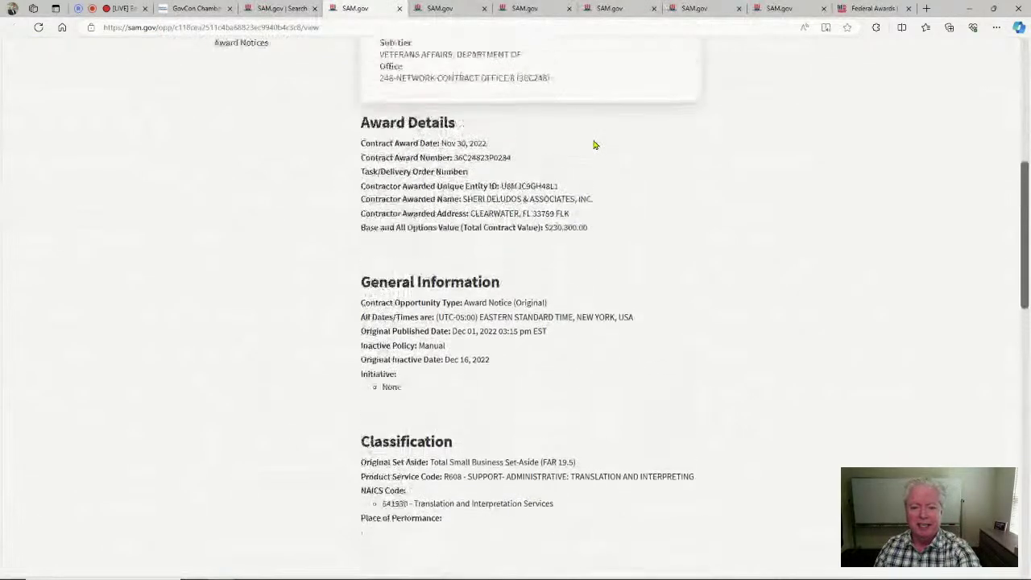
# Step: Copy the UEI of Chiricahua-Logical JV from the Award Details of the NASA/Kennedy Space Center KOIS notice
pyautogui.click(447, 8)
pyautogui.scroll(-1, 779, 342)
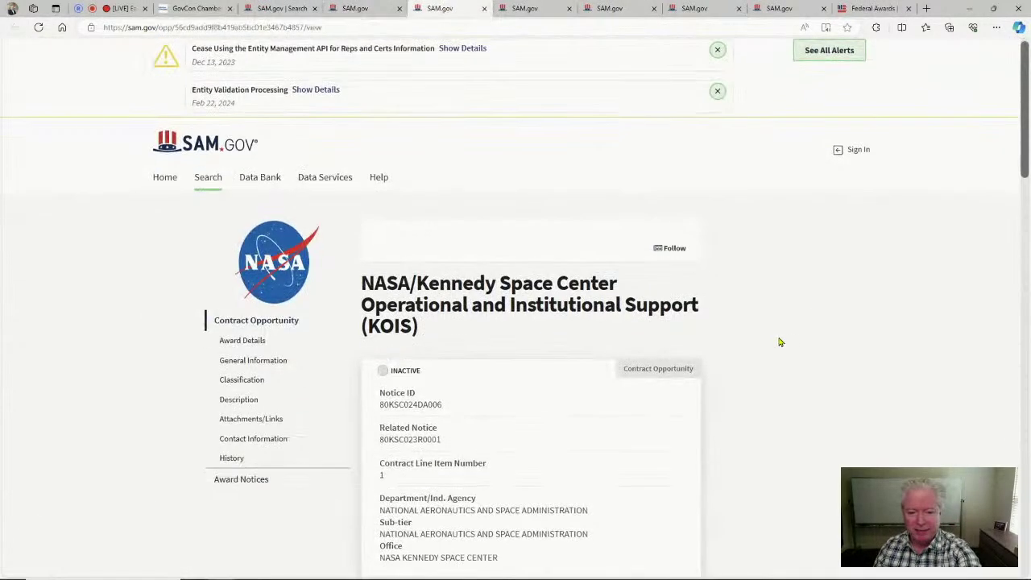
pyautogui.scroll(-3, 779, 342)
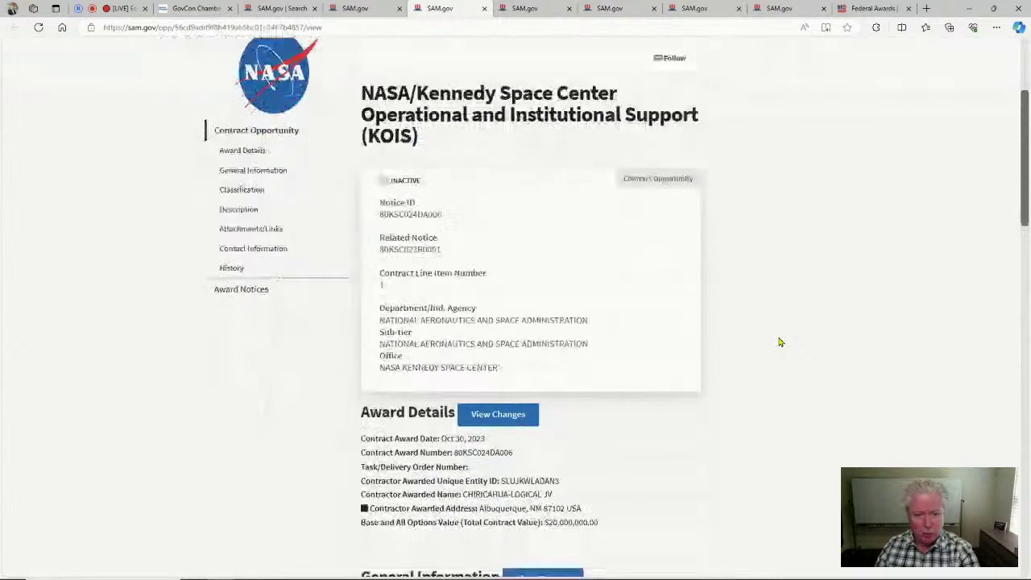
pyautogui.scroll(-2, 779, 343)
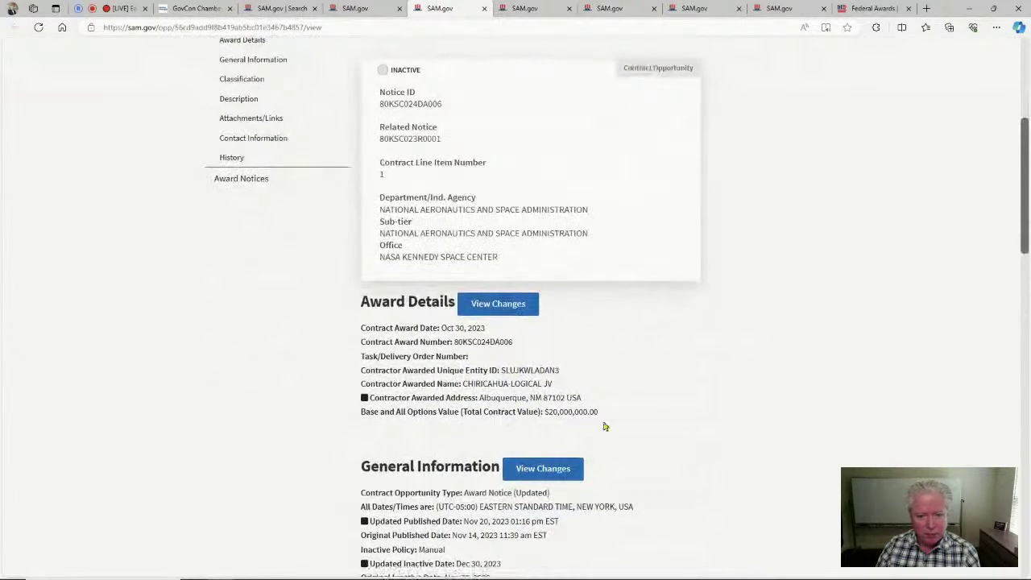
pyautogui.scroll(-3, 605, 426)
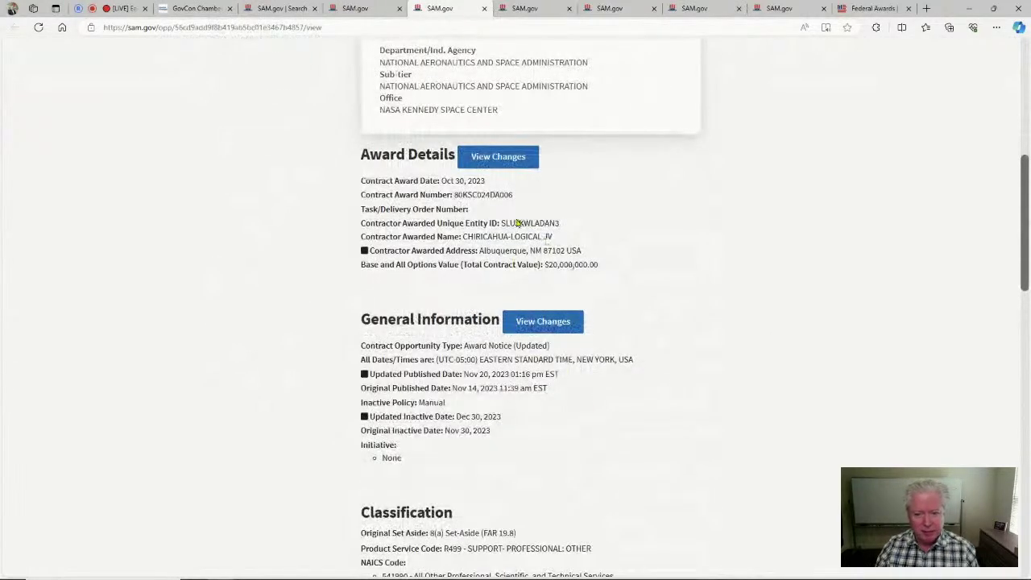
pyautogui.doubleClick(518, 223)
pyautogui.hotkey('ctrl', 'c')
# Step: On USAspending, replace the recipient filter with Chiricahua-Logical JV's copied UEI and submit the search in table view
pyautogui.click(864, 10)
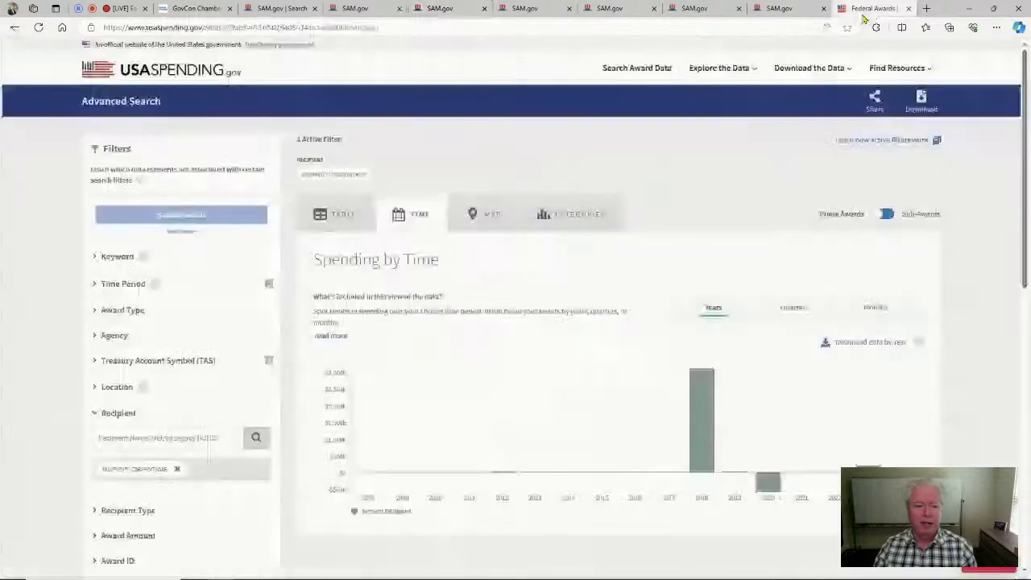
pyautogui.click(177, 468)
pyautogui.click(182, 437)
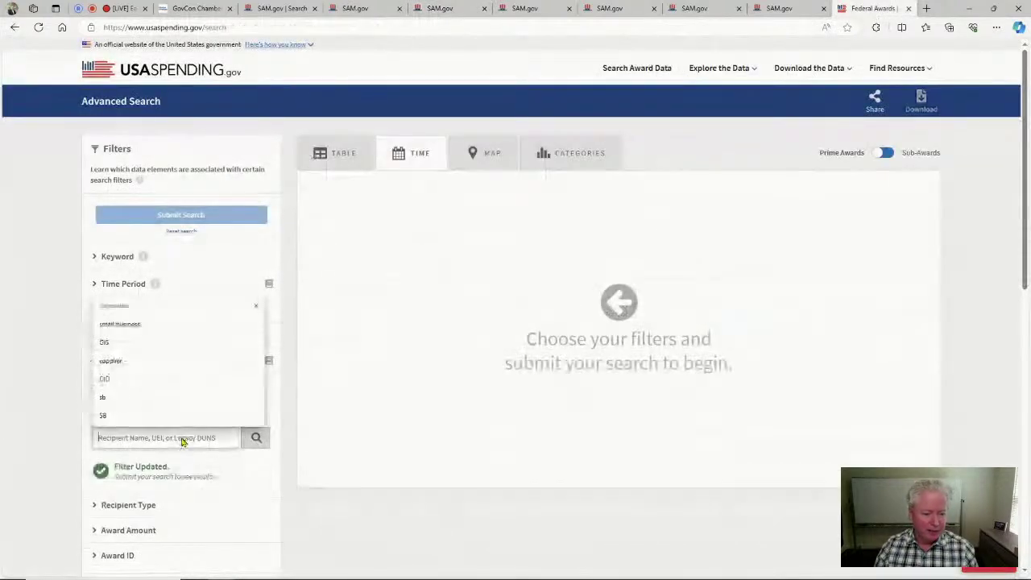
pyautogui.hotkey('ctrl', 'v')
pyautogui.press('Return')
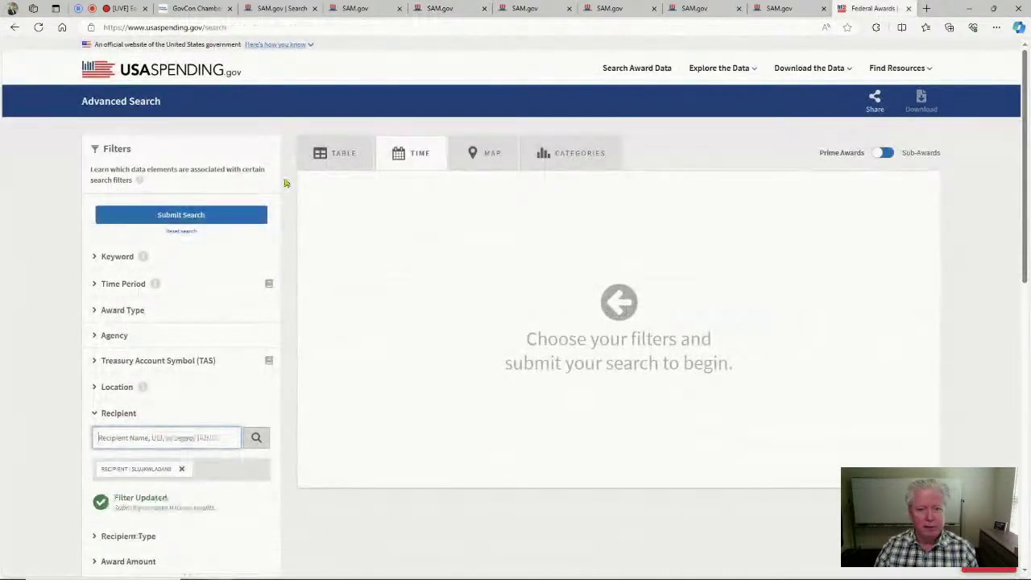
pyautogui.click(330, 159)
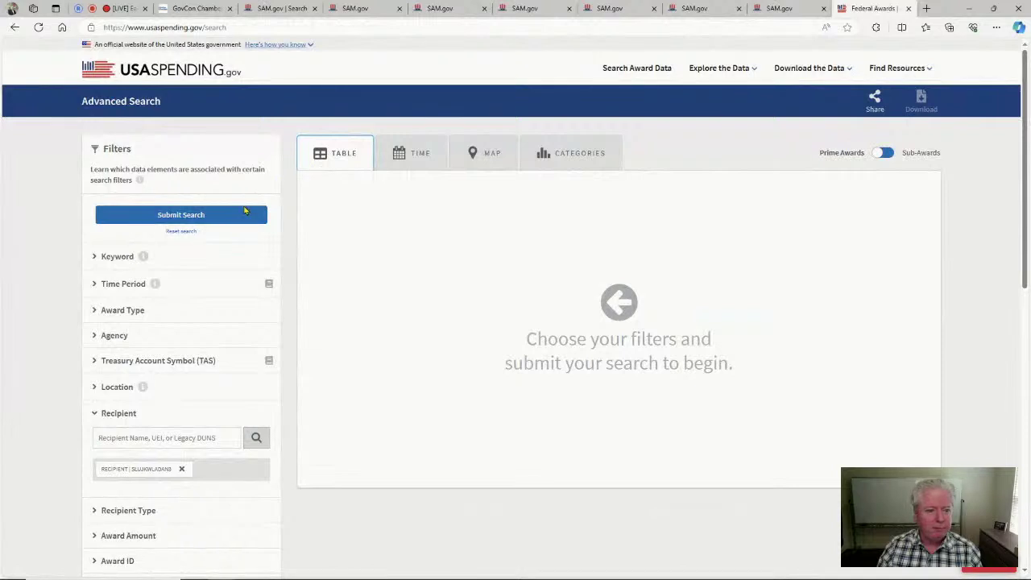
pyautogui.click(245, 212)
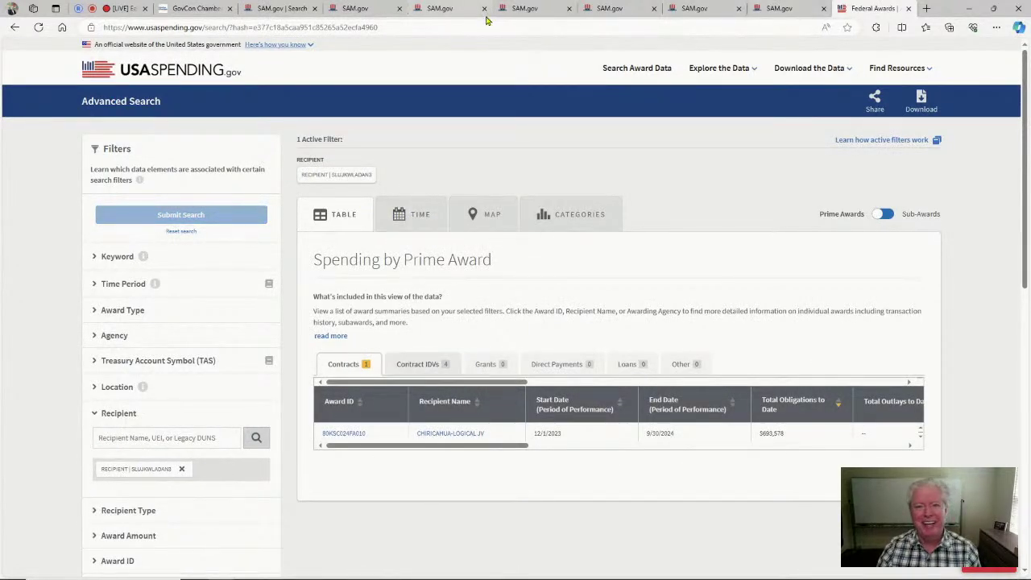
# Step: Look back at the NASA KOIS award notice and return to the USAspending award table for Chiricahua-Logical JV
pyautogui.click(441, 9)
pyautogui.scroll(6, 333, 116)
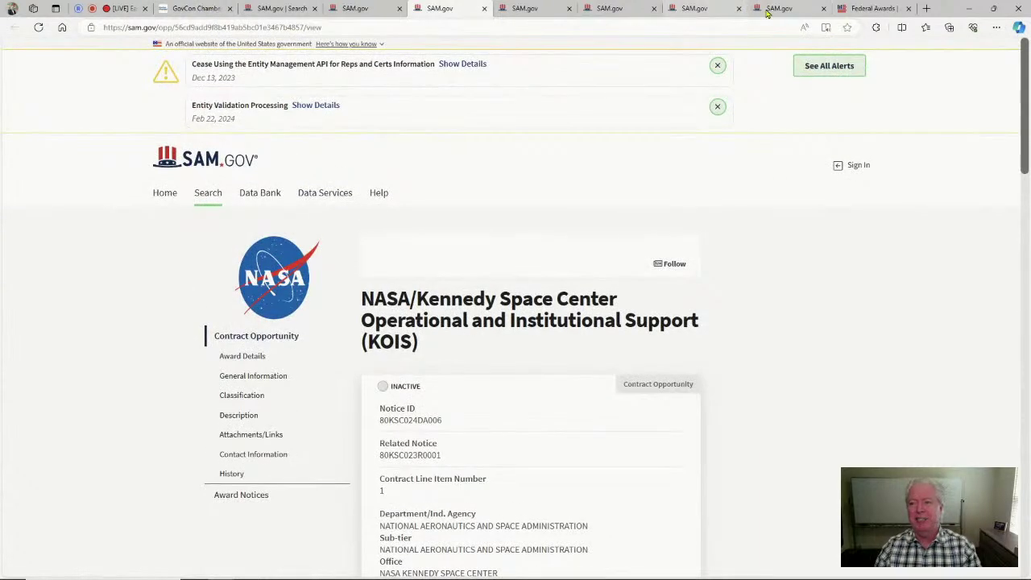
pyautogui.click(926, 9)
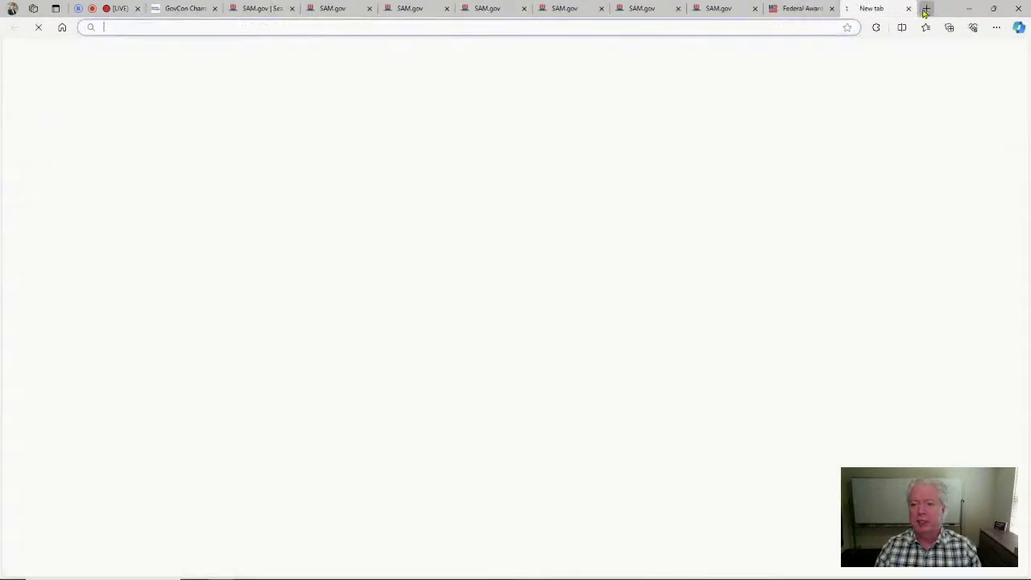
pyautogui.click(910, 8)
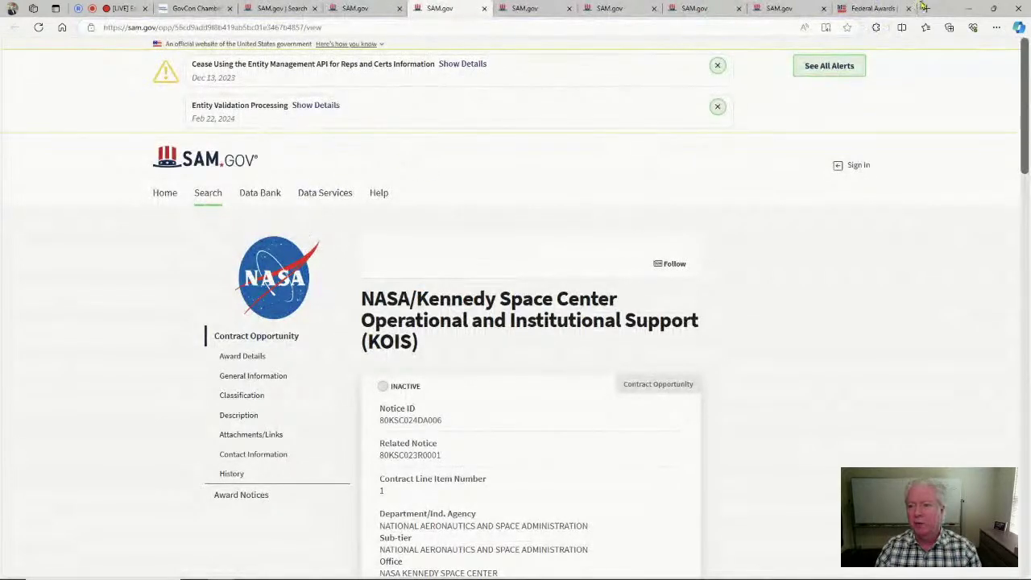
pyautogui.click(878, 9)
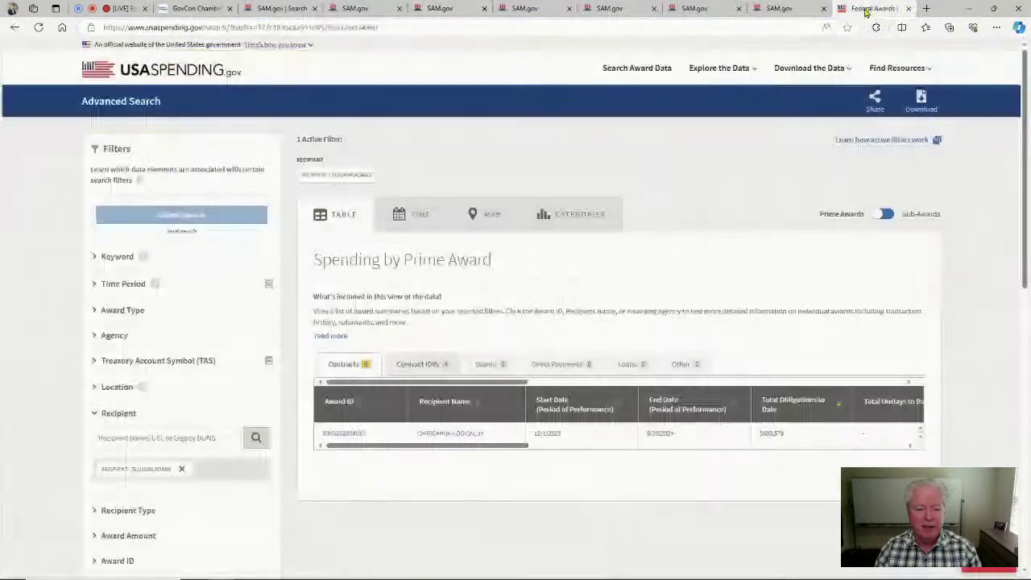
# Step: Reset the USAspending search filters and run a new award search with the keyword ASL
pyautogui.click(185, 231)
pyautogui.scroll(-1, 265, 322)
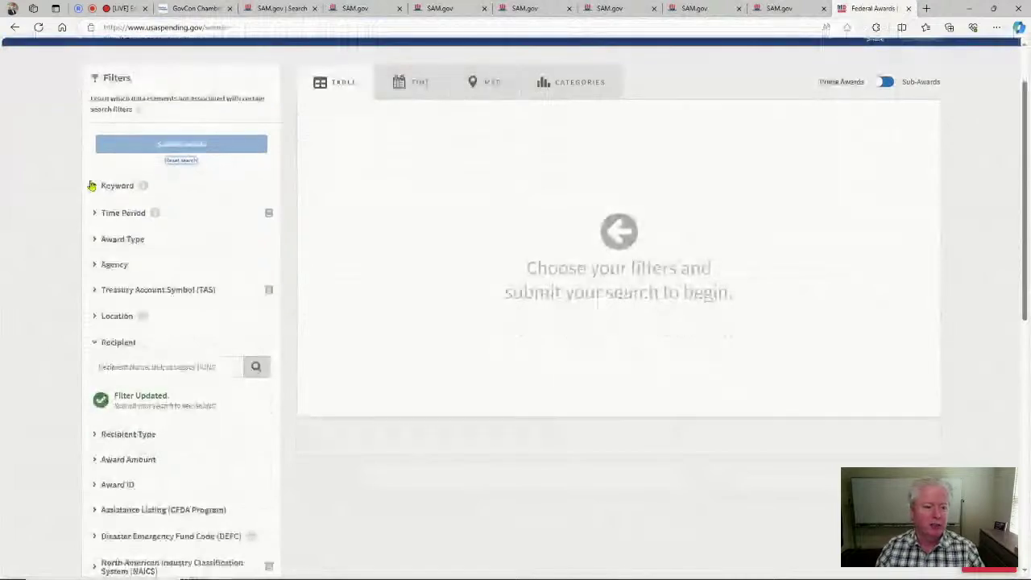
pyautogui.click(91, 186)
pyautogui.click(156, 215)
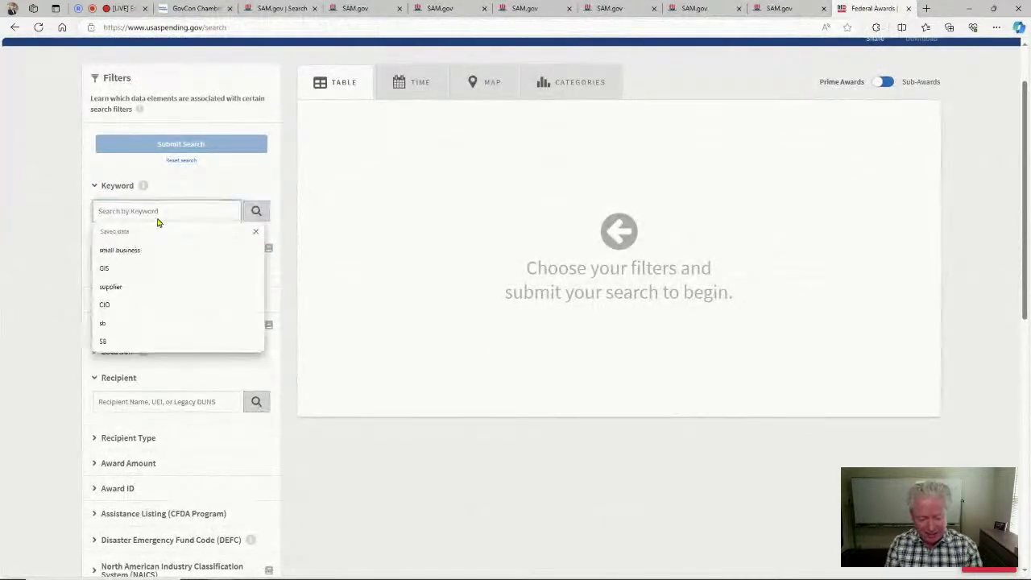
pyautogui.write('ASL')
pyautogui.press('Return')
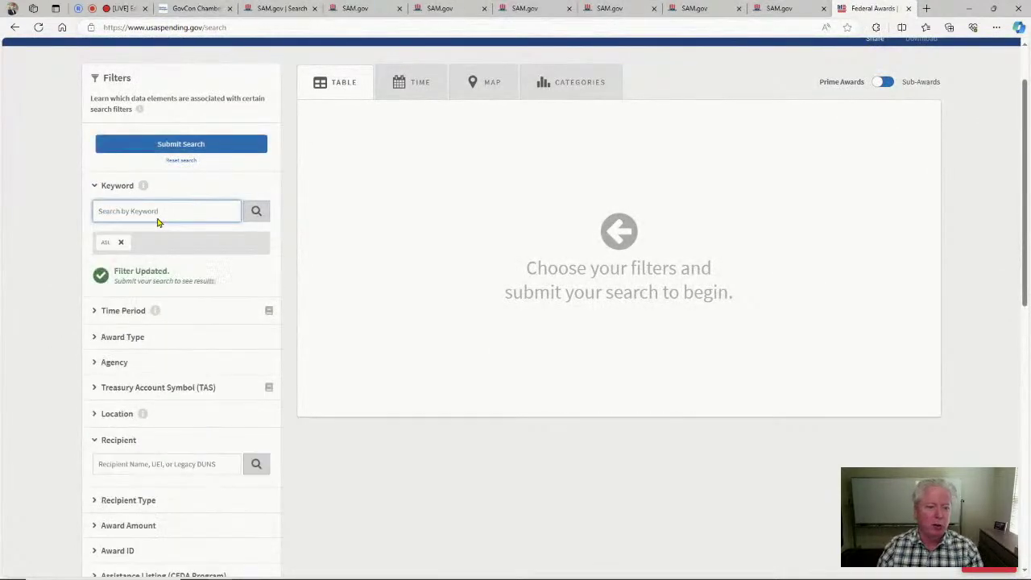
pyautogui.click(211, 150)
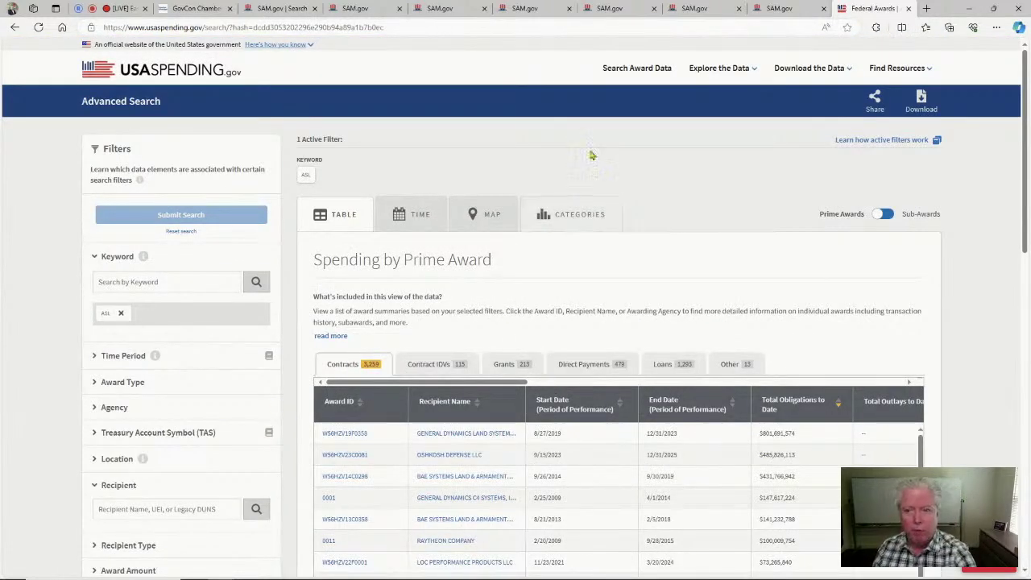
# Step: Switch to the FEMA award notice for Stuart B Consultants on SAM.gov and review its Award Details and Classification
pyautogui.click(694, 8)
pyautogui.scroll(-4, 522, 322)
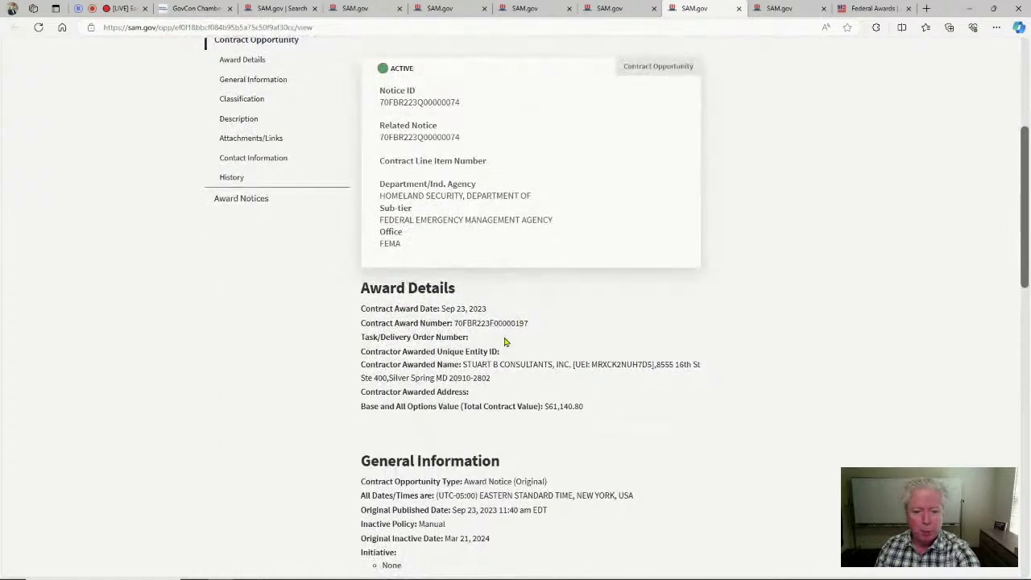
pyautogui.scroll(-3, 523, 330)
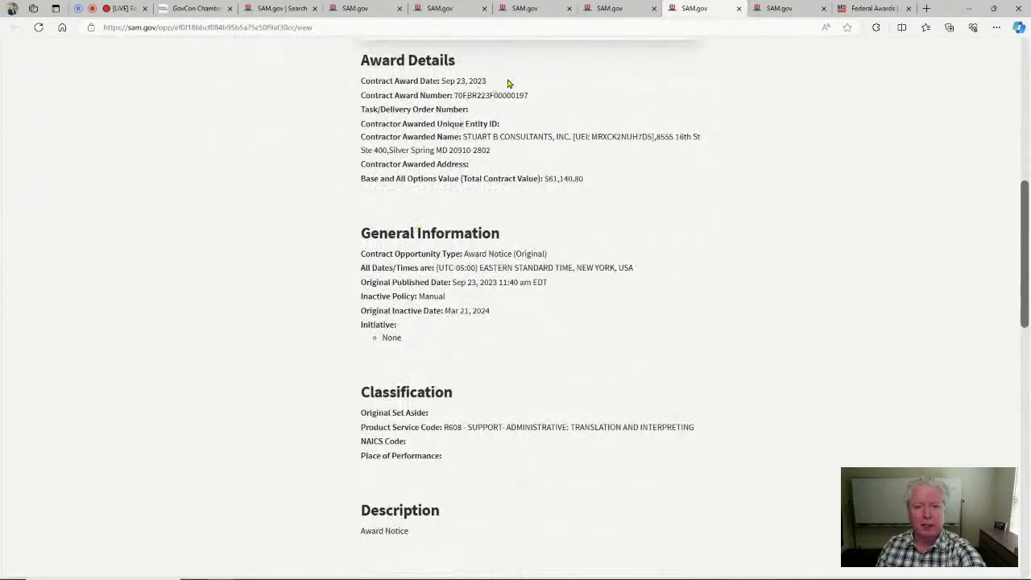
# Step: Browse the SAM.gov ASL award notice results, examining the notice titles, awardees, and awarding agencies
pyautogui.click(282, 8)
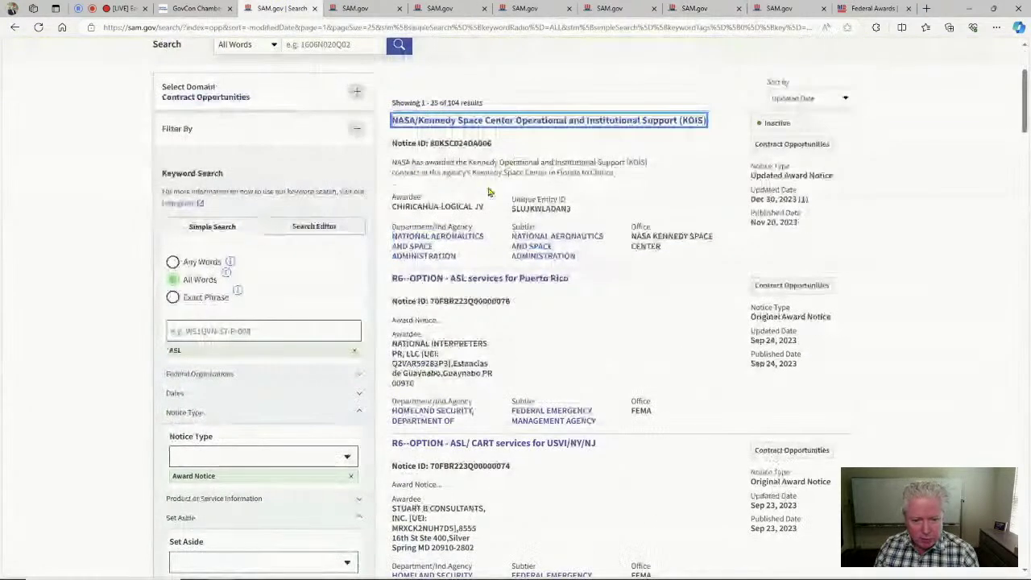
pyautogui.scroll(-6, 540, 336)
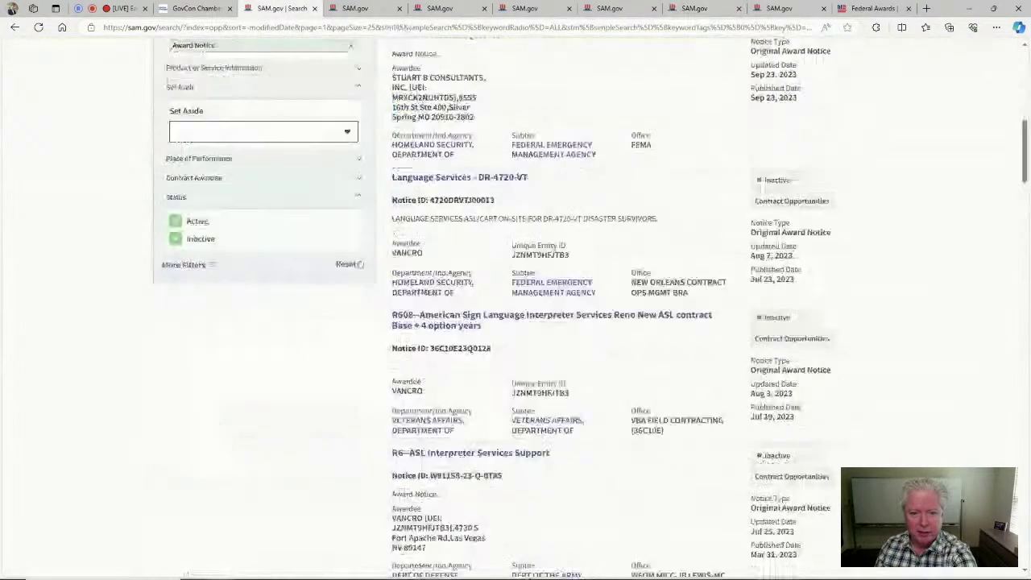
pyautogui.scroll(2, 516, 180)
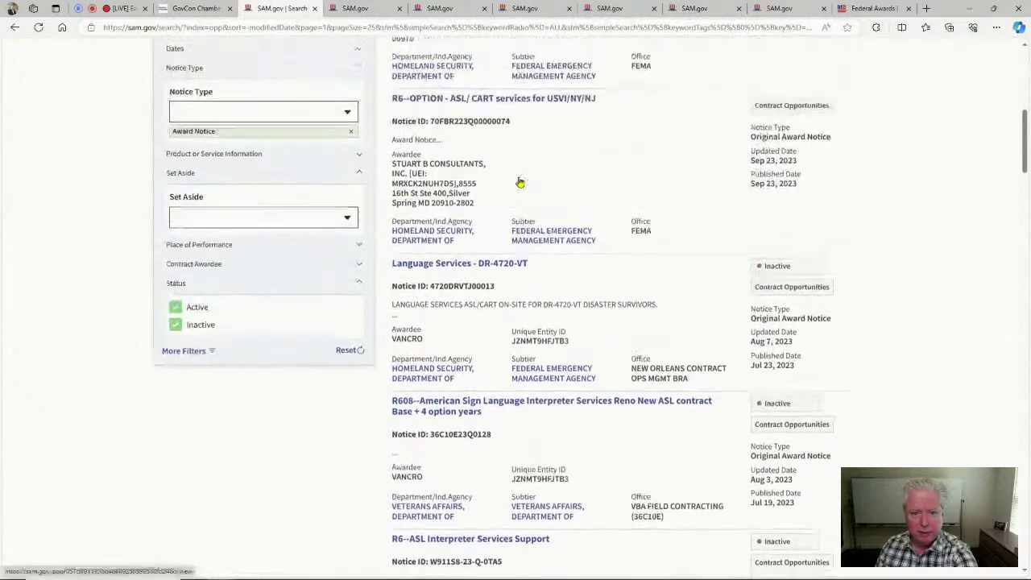
pyautogui.scroll(-3, 522, 185)
pyautogui.scroll(-3, 532, 242)
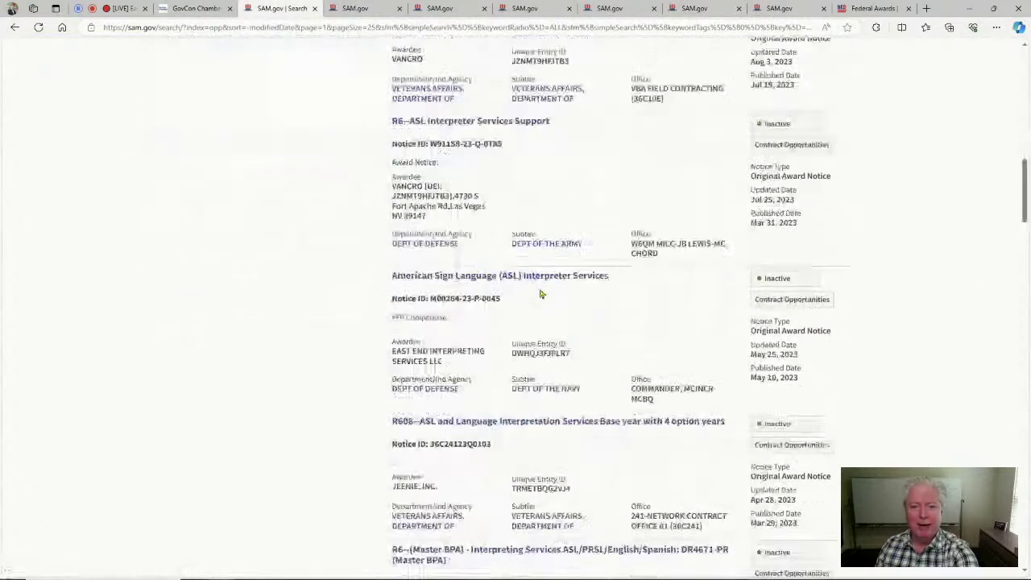
pyautogui.scroll(-2, 551, 282)
pyautogui.scroll(1, 560, 298)
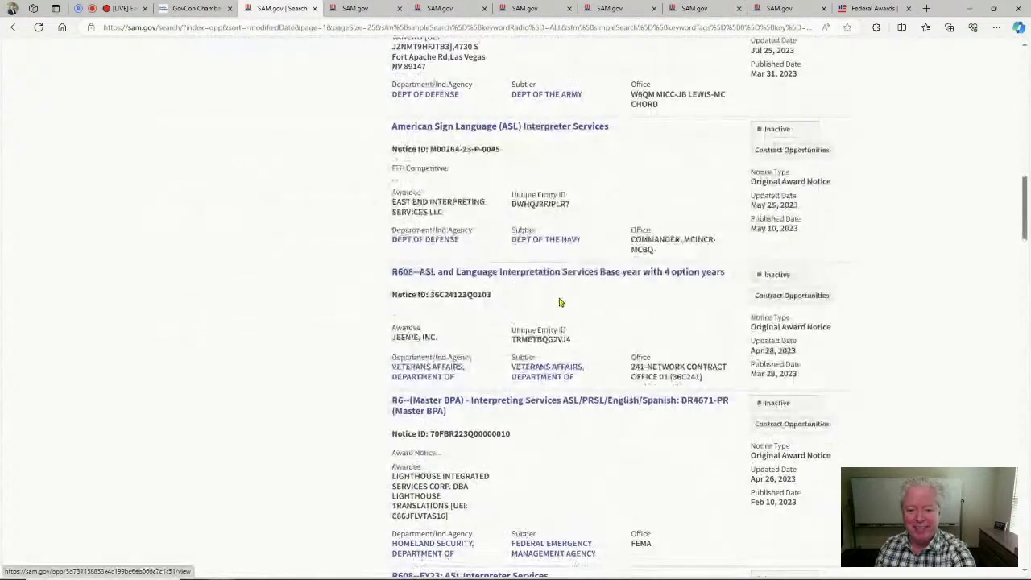
pyautogui.scroll(20, 562, 302)
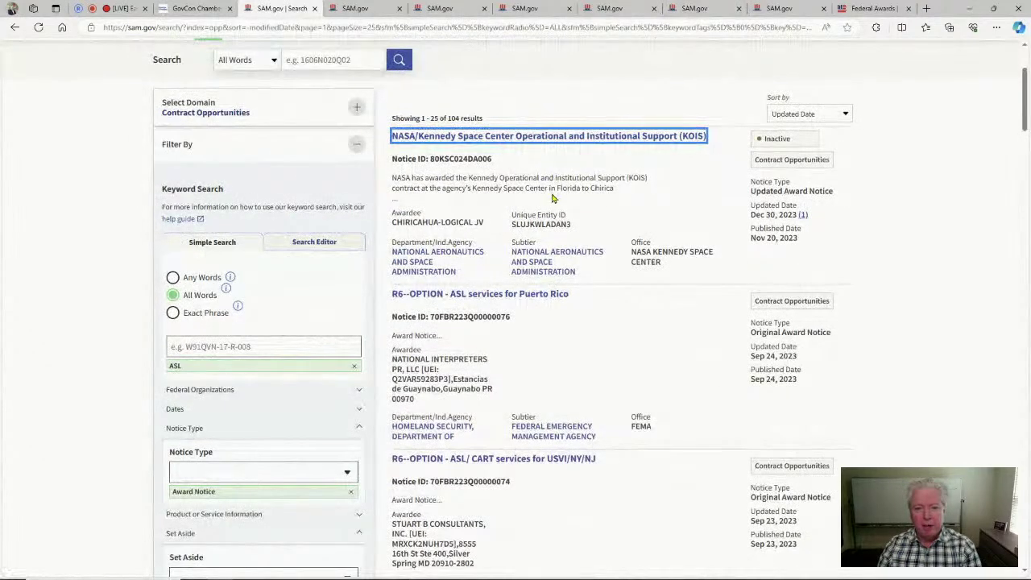
# Step: On USAspending, replace the ASL keyword filter with "American Sign Language" and submit the search
pyautogui.click(872, 8)
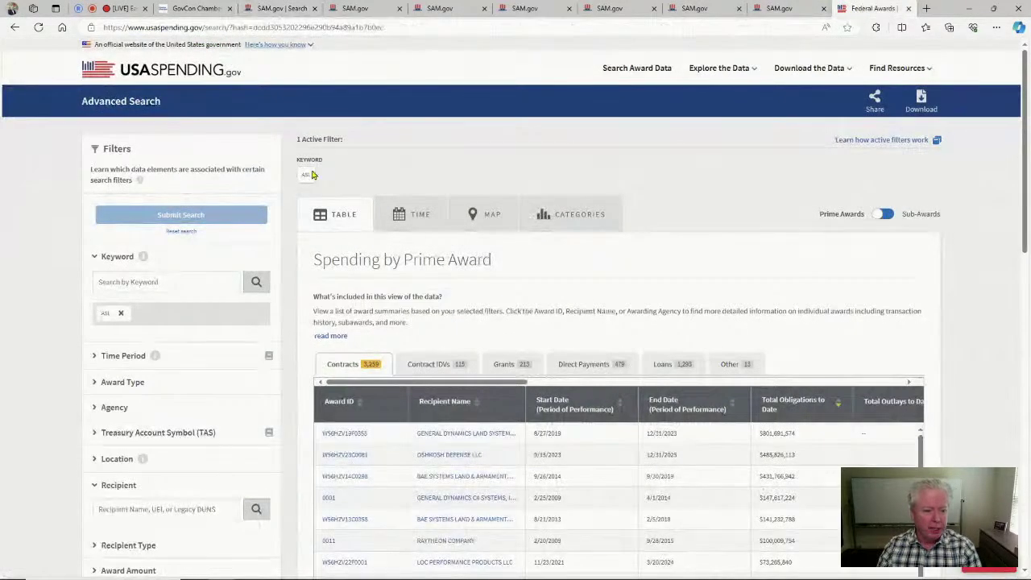
pyautogui.click(121, 313)
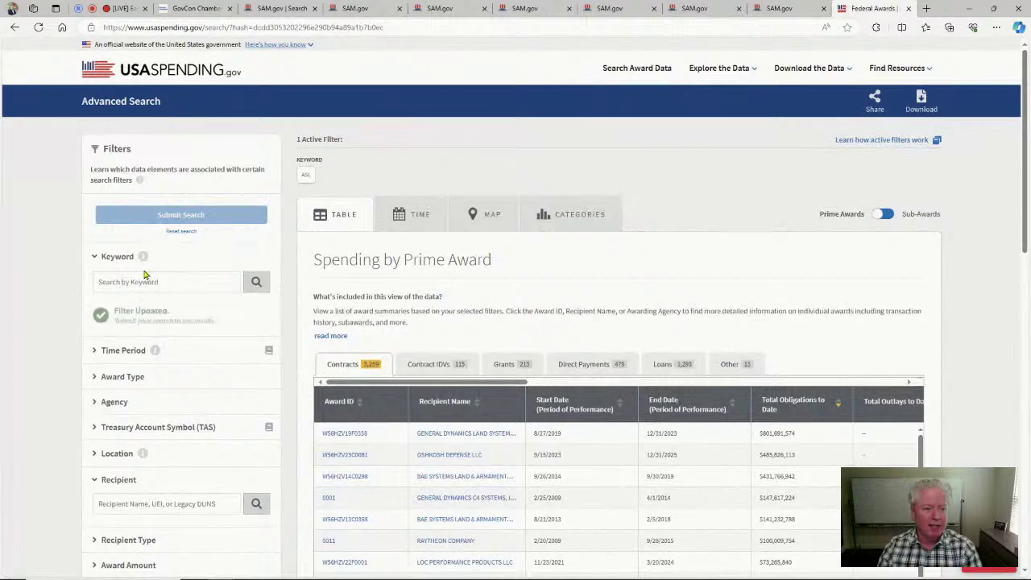
pyautogui.click(149, 283)
pyautogui.write('American Sign L')
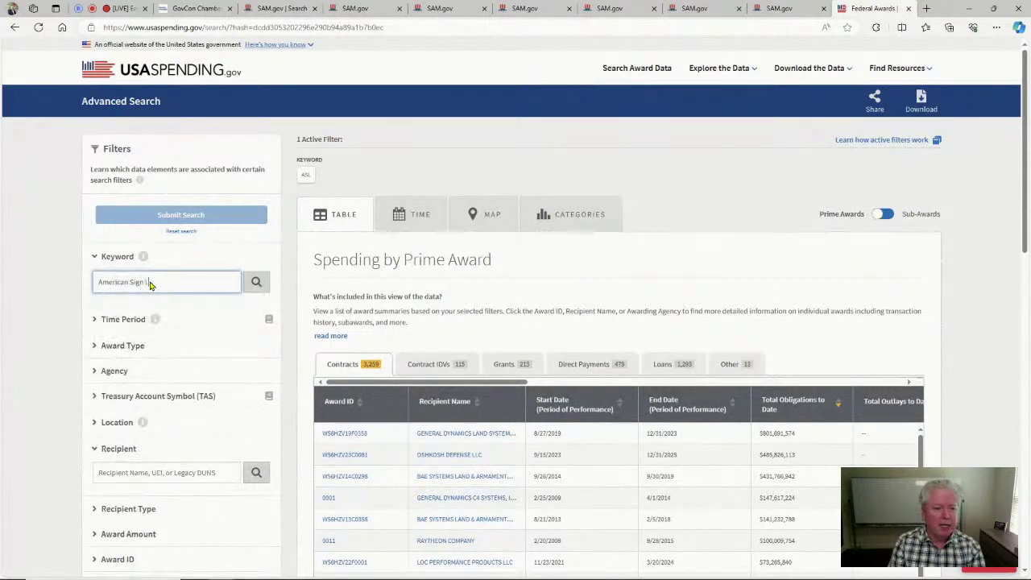
pyautogui.write('anguage')
pyautogui.press('Return')
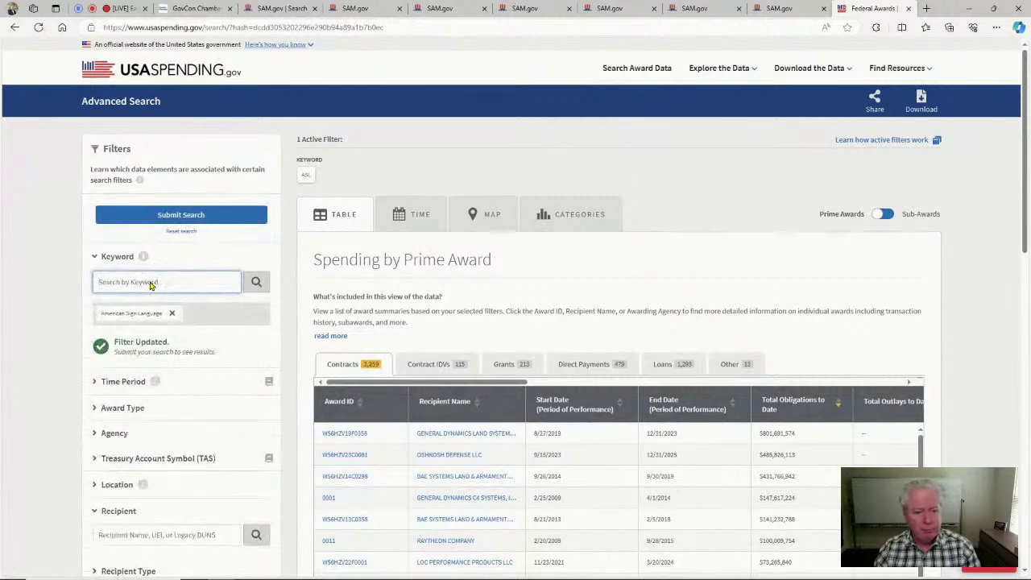
pyautogui.click(240, 208)
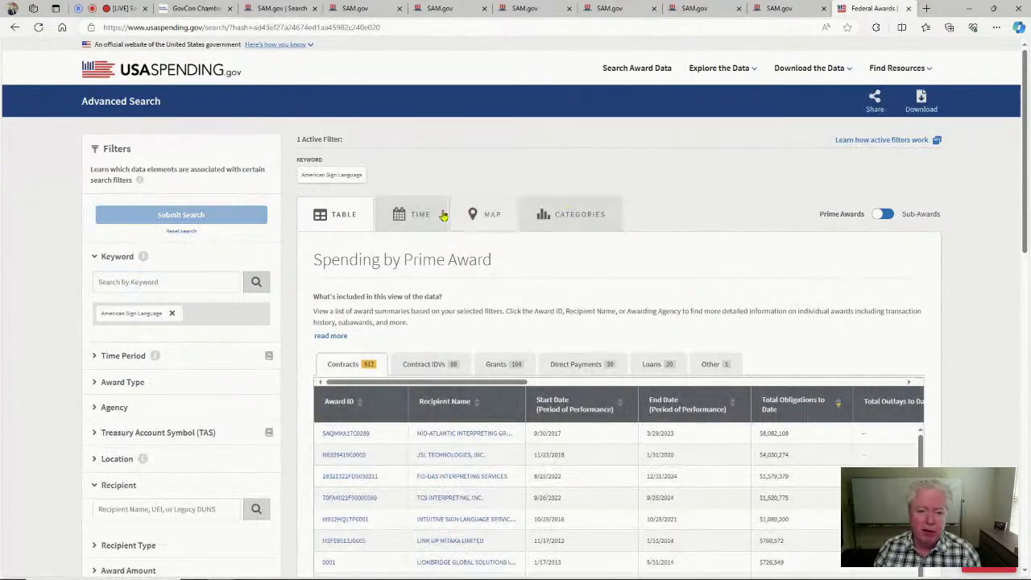
# Step: Show the American Sign Language results by category, viewing spending by awarding agency and switching the breakdown to Recipient
pyautogui.click(554, 213)
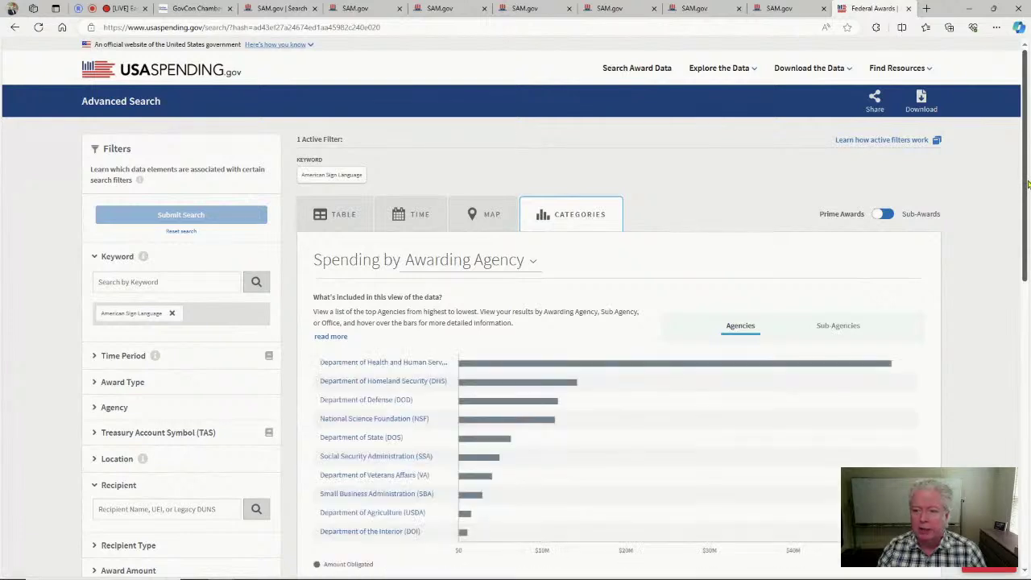
pyautogui.moveTo(1027, 184); pyautogui.dragTo(1029, 233)
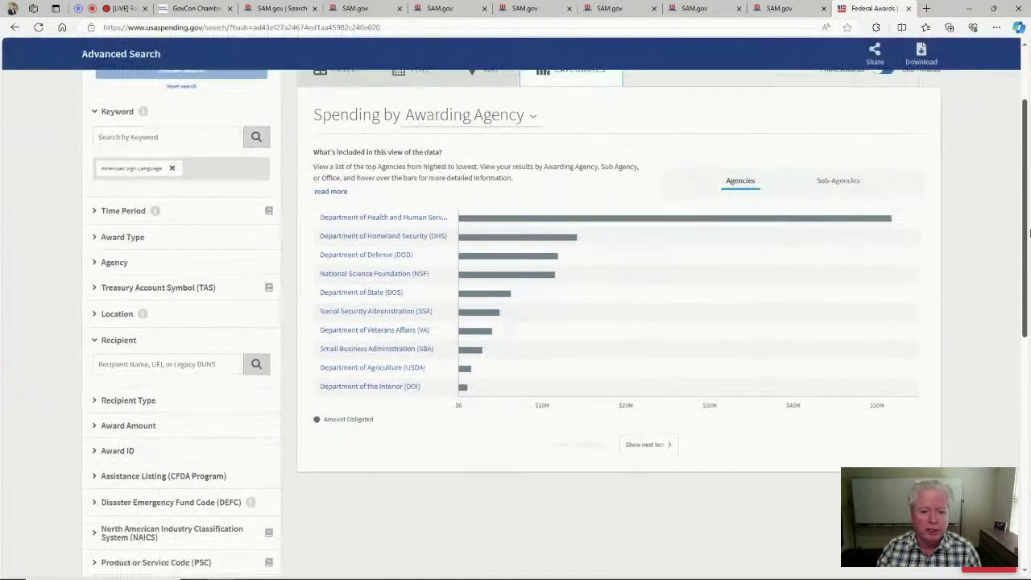
pyautogui.moveTo(689, 262)
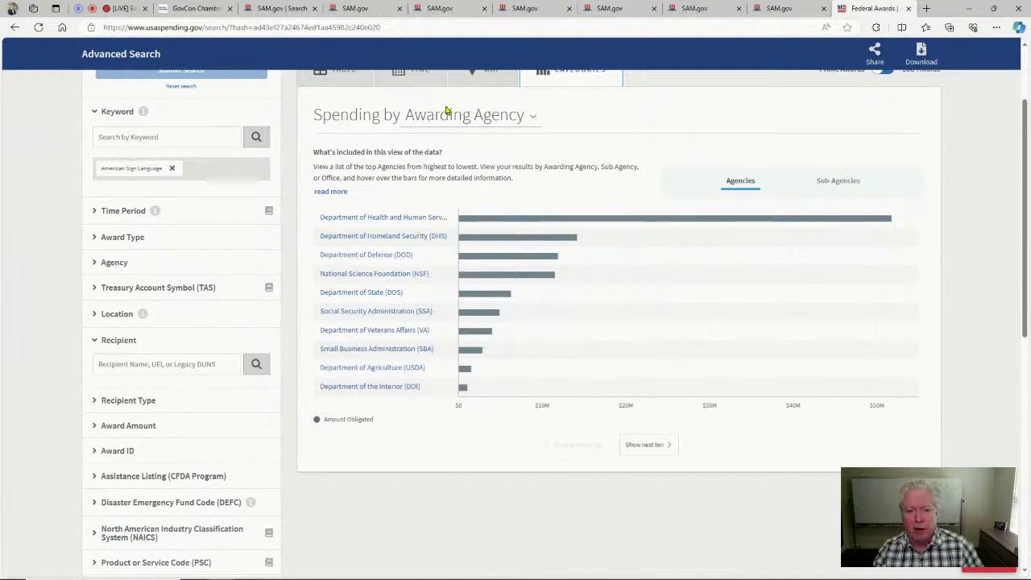
pyautogui.click(536, 120)
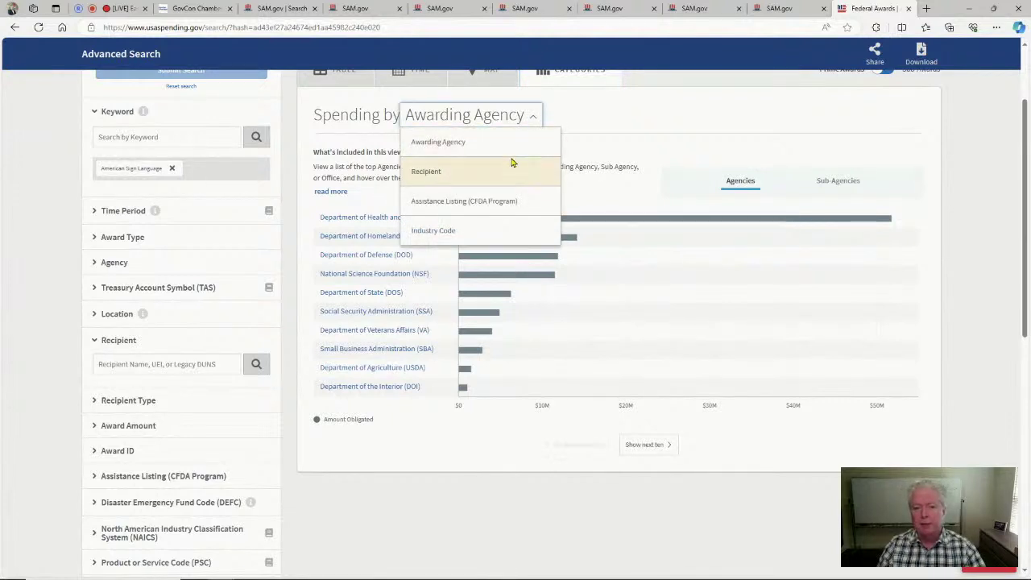
pyautogui.click(465, 169)
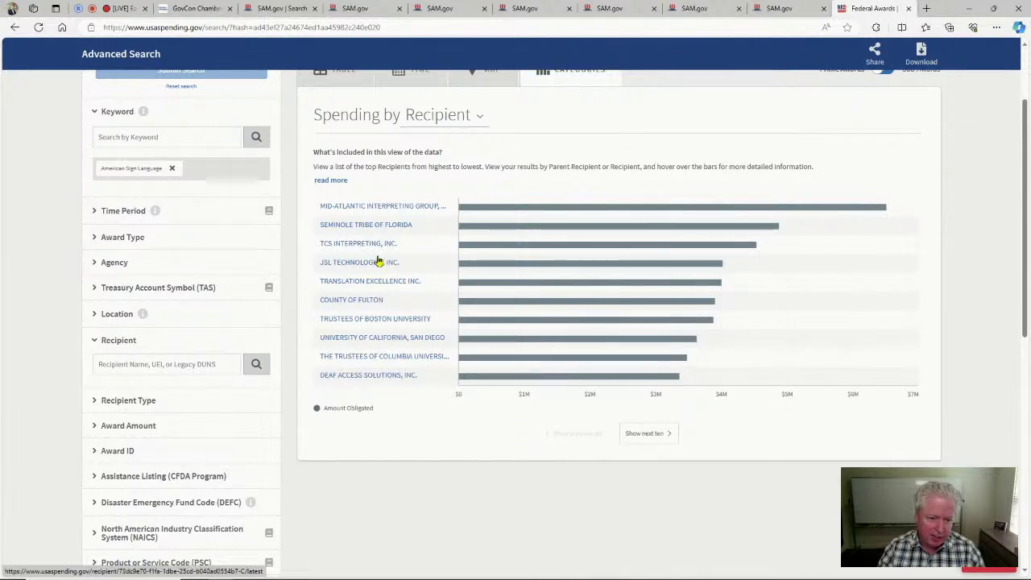
# Step: Open the recipient profiles of Mid-Atlantic Interpreting Group and Seminole Tribe of Florida in separate tabs from the spending chart
pyautogui.click(392, 210)
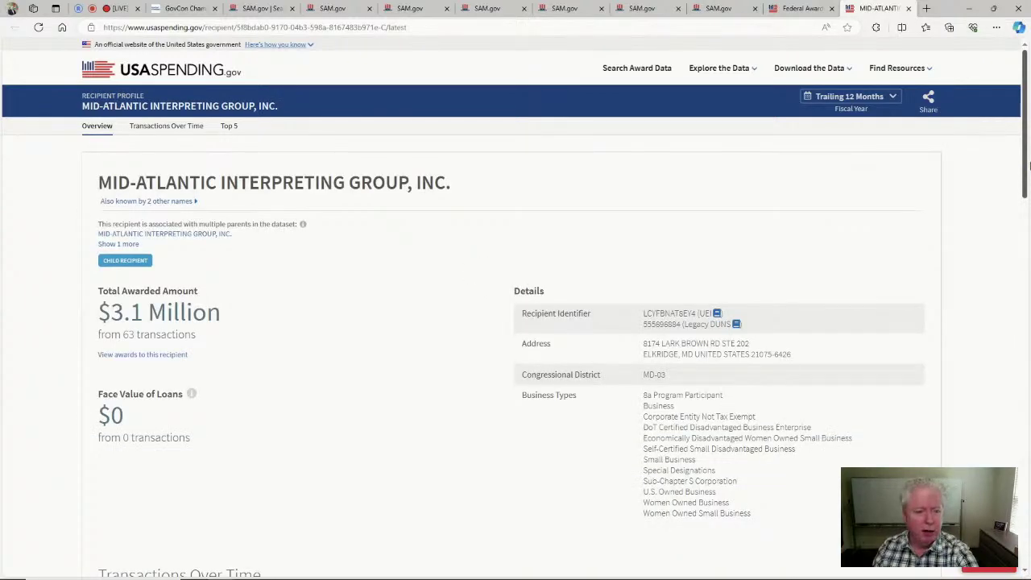
pyautogui.click(786, 10)
pyautogui.middleClick(347, 218)
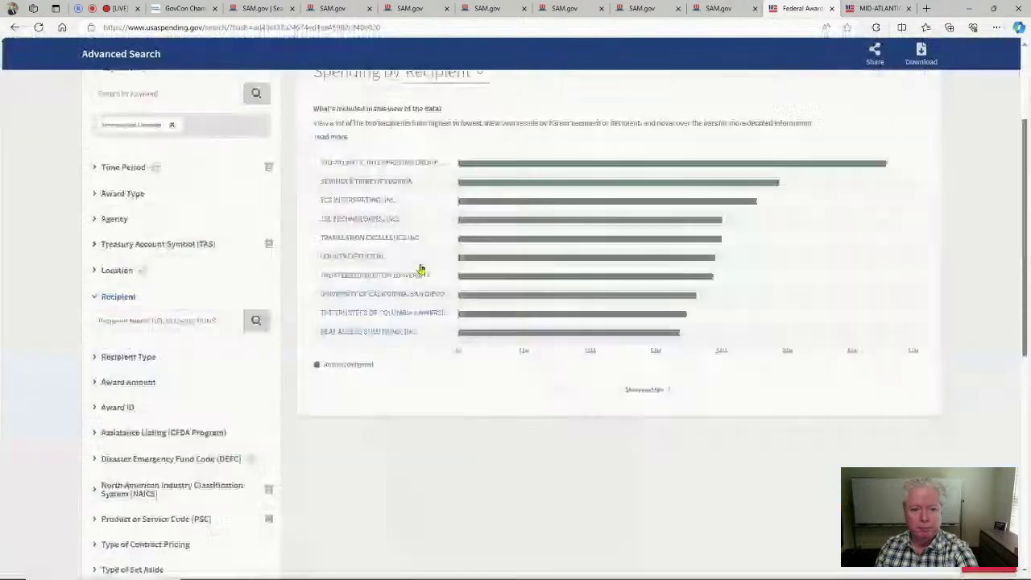
pyautogui.middleClick(368, 205)
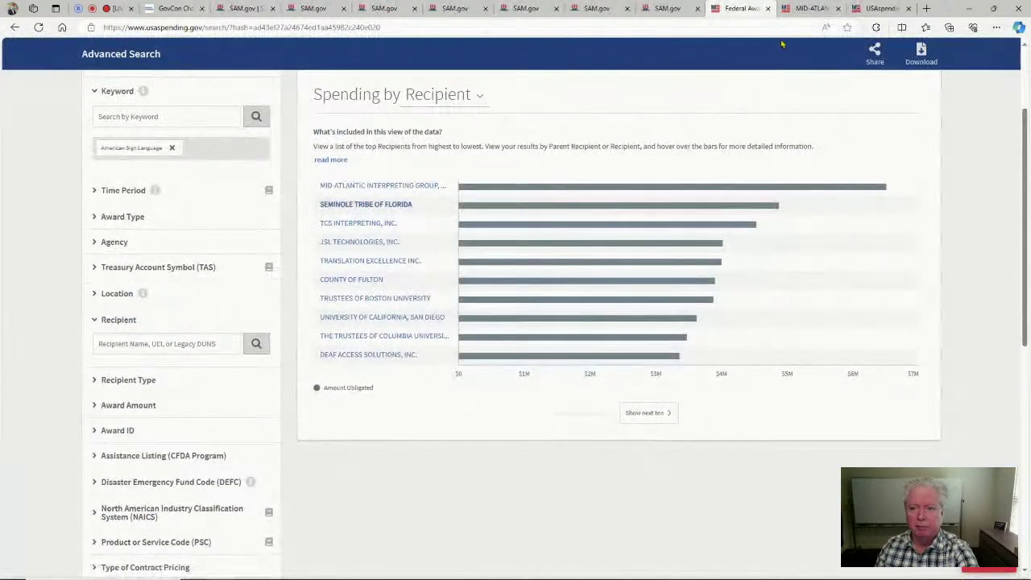
pyautogui.click(874, 10)
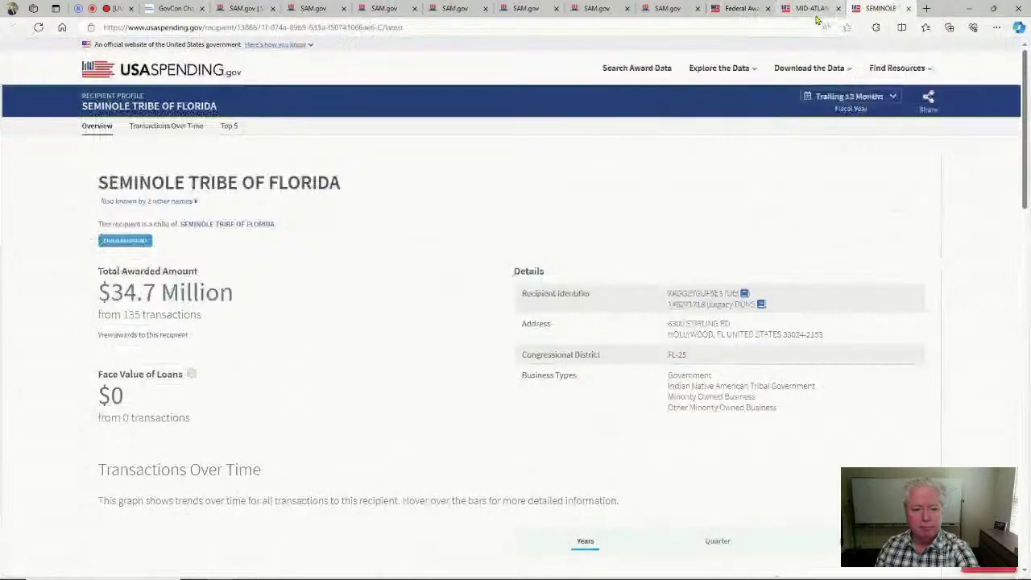
# Step: Examine the Seminole Tribe of Florida profile, including its transactions over time and Top 5 tables
pyautogui.scroll(-3, 1029, 161)
pyautogui.scroll(-1, 1029, 185)
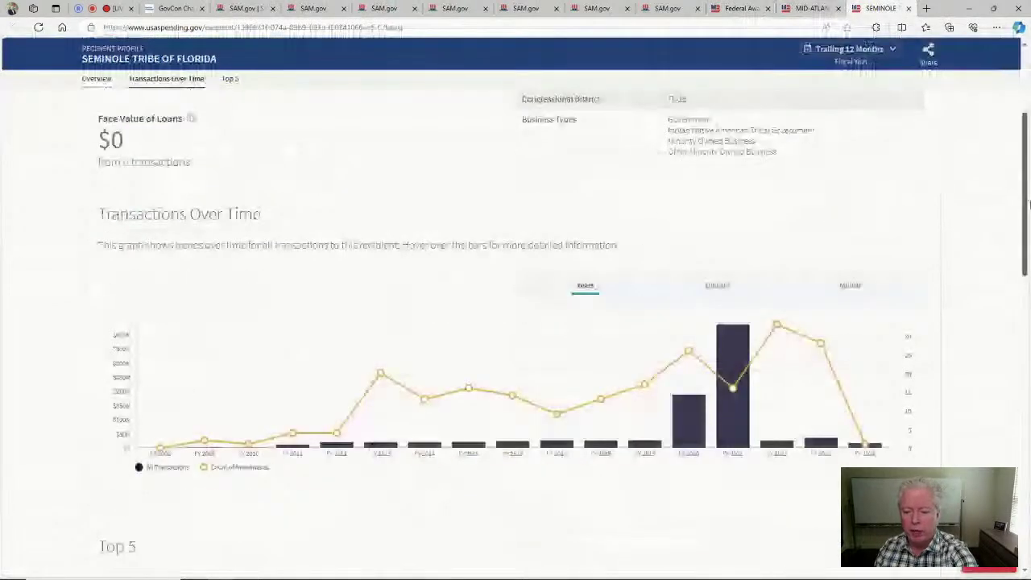
pyautogui.scroll(-8, 1029, 205)
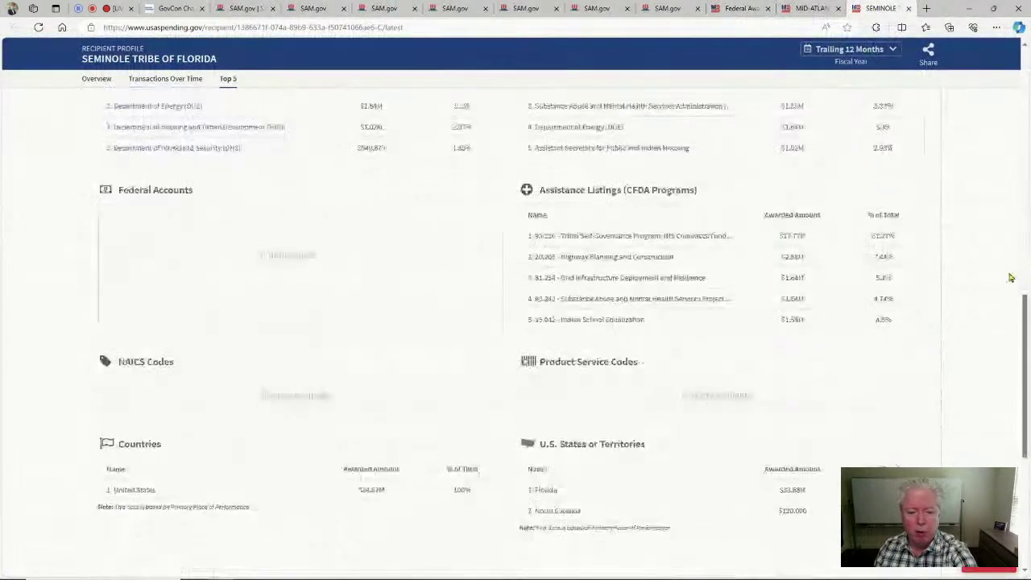
pyautogui.scroll(-4, 1008, 274)
pyautogui.scroll(4, 970, 260)
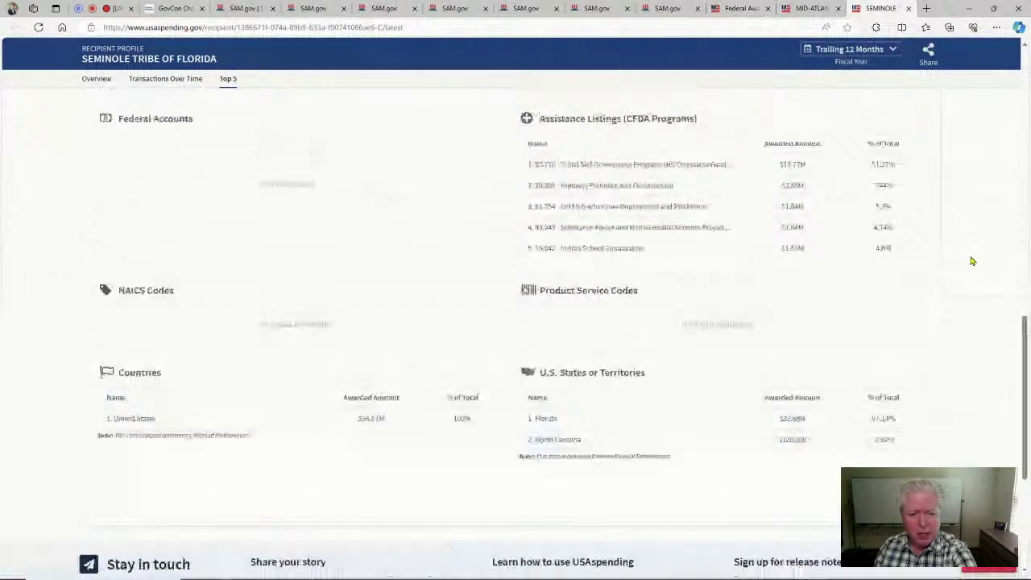
pyautogui.scroll(4, 856, 228)
pyautogui.scroll(3, 855, 228)
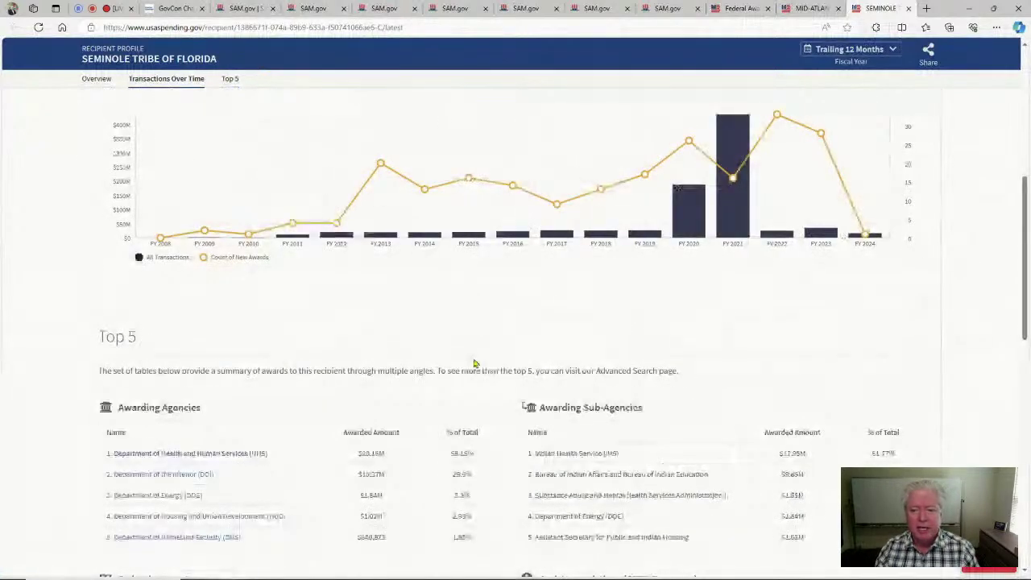
pyautogui.scroll(5, 473, 364)
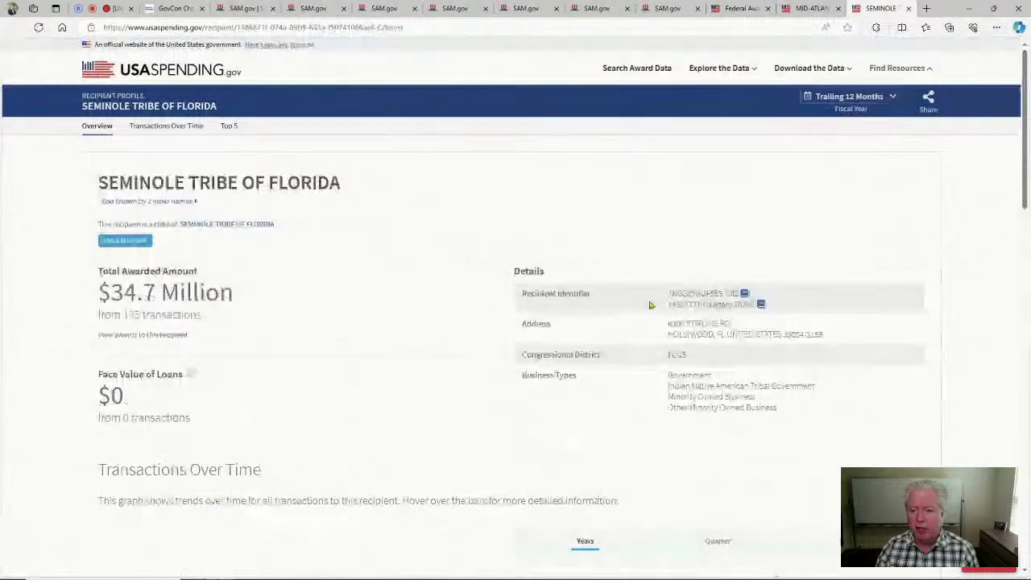
# Step: Copy the Seminole Tribe of Florida's UEI and start a new USAspending award search in a new tab
pyautogui.doubleClick(688, 293)
pyautogui.hotkey('ctrl', 'c')
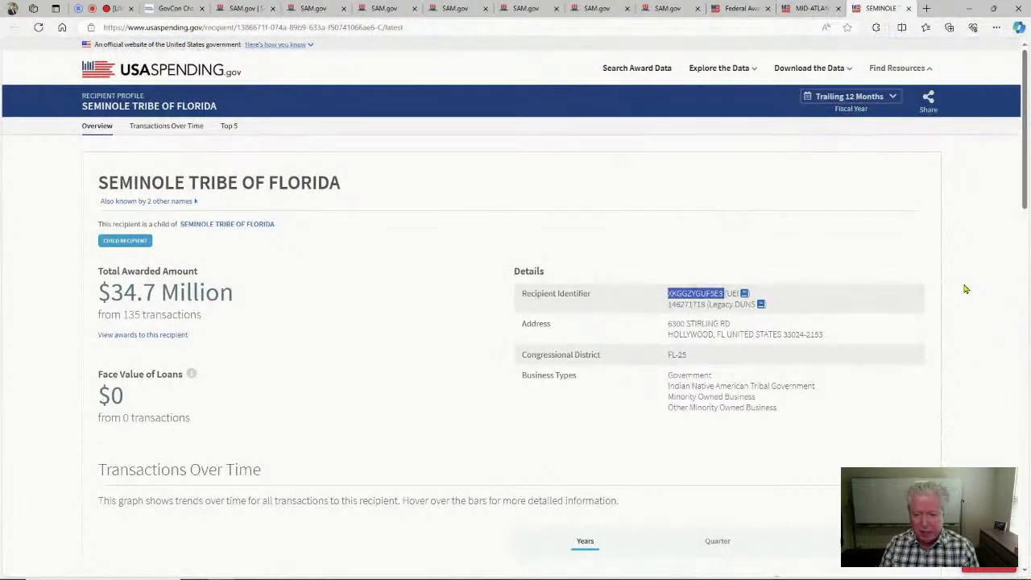
pyautogui.click(928, 9)
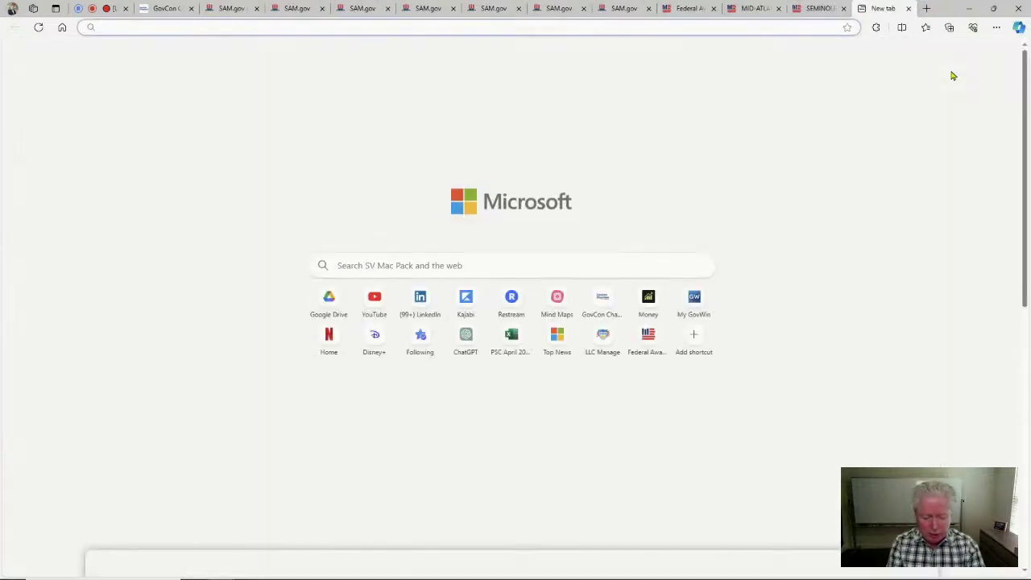
pyautogui.write('usa')
pyautogui.press('Return')
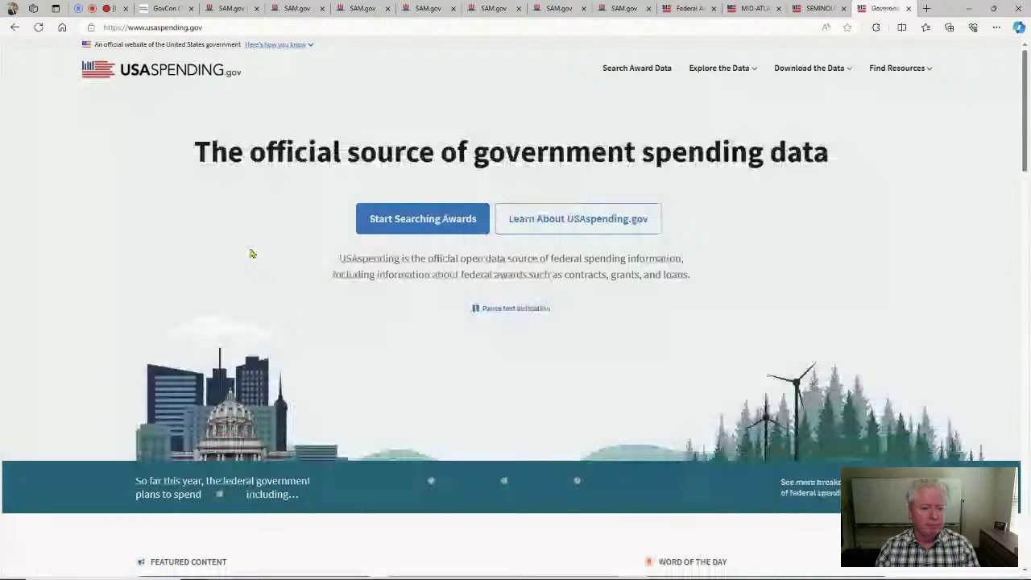
pyautogui.click(422, 218)
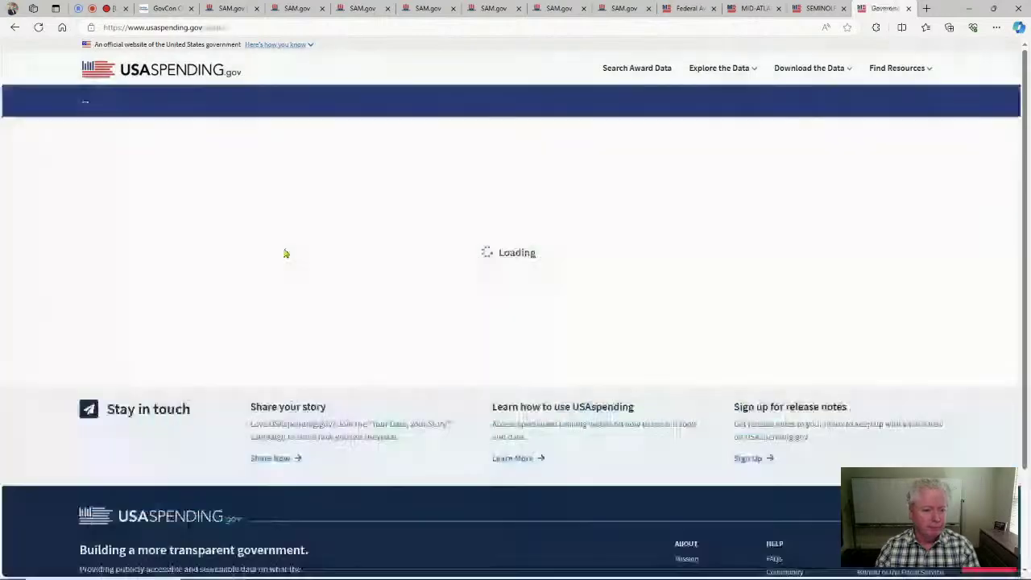
# Step: Filter the award search by recipient using the copied Seminole Tribe of Florida UEI and submit the search
pyautogui.scroll(-2, 239, 330)
pyautogui.scroll(-2, 193, 345)
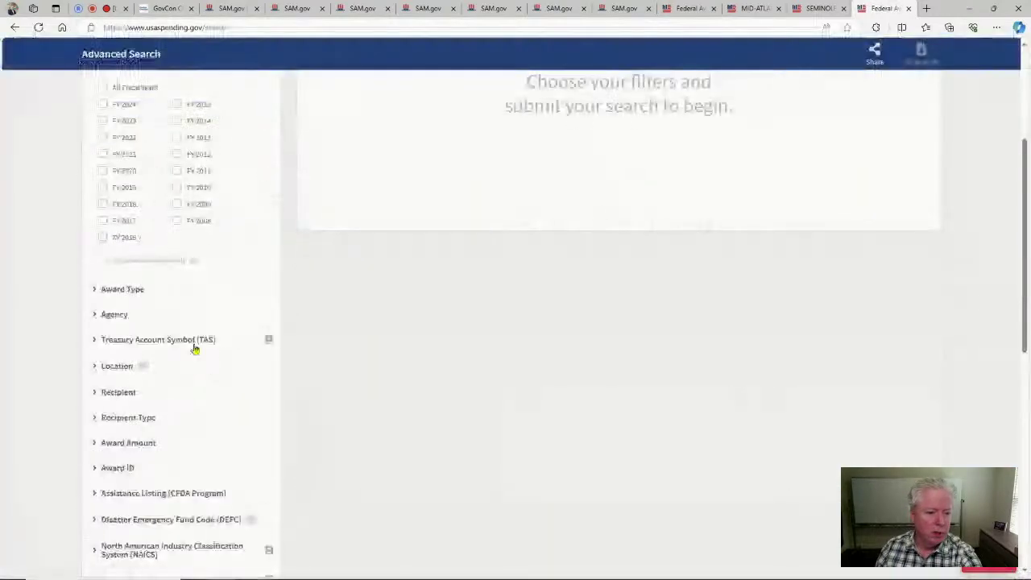
pyautogui.click(102, 399)
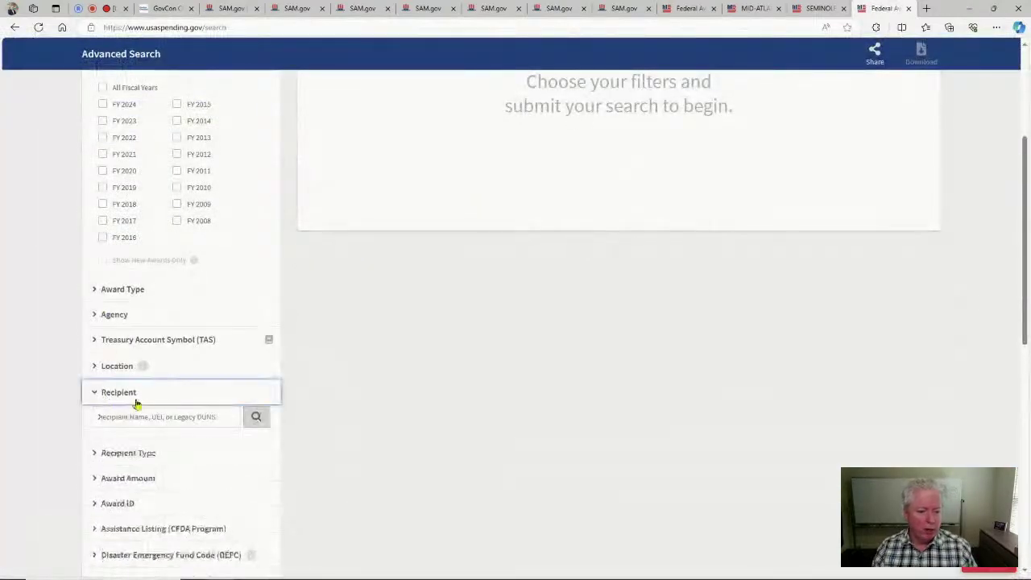
pyautogui.click(138, 418)
pyautogui.hotkey('ctrl', 'v')
pyautogui.press('Return')
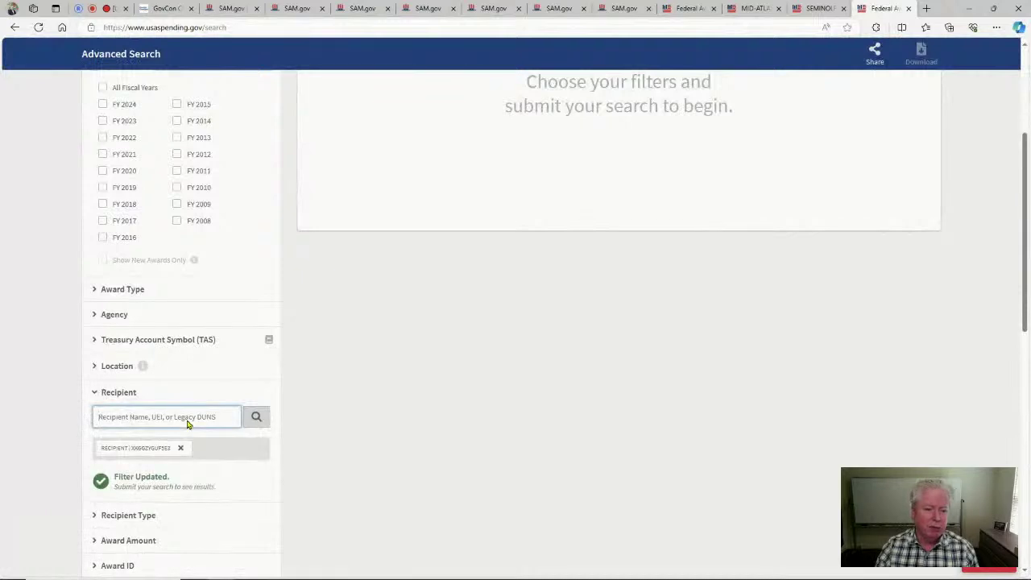
pyautogui.scroll(4, 314, 326)
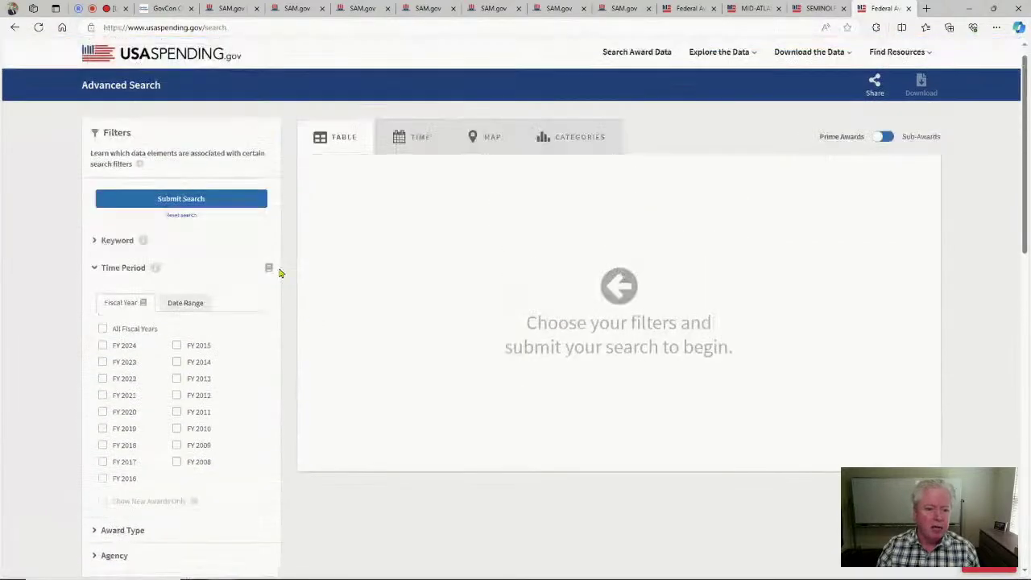
pyautogui.click(217, 214)
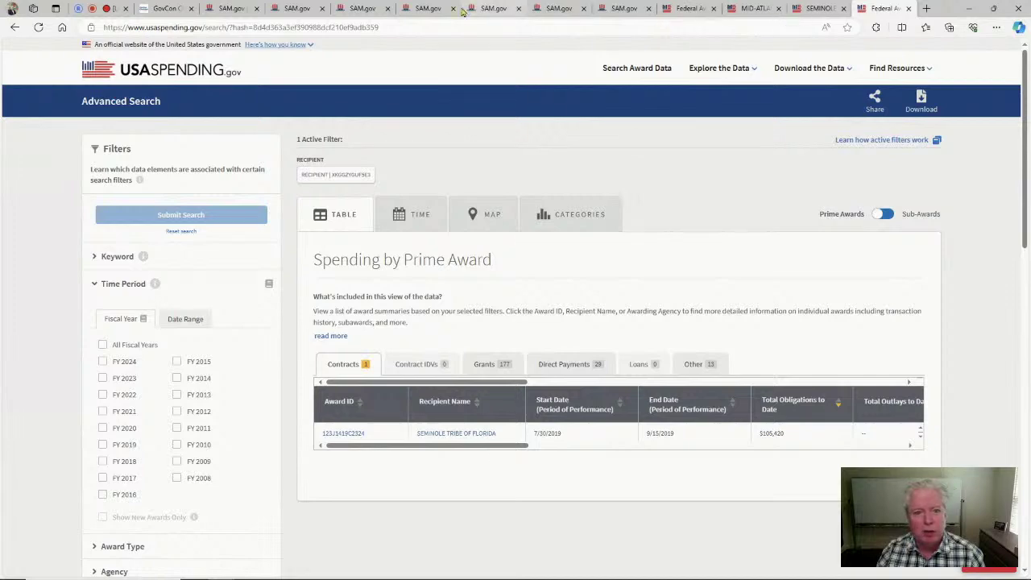
# Step: Revisit the SAM.gov ASL award notices and check the presentation slide's list of search keywords
pyautogui.click(225, 12)
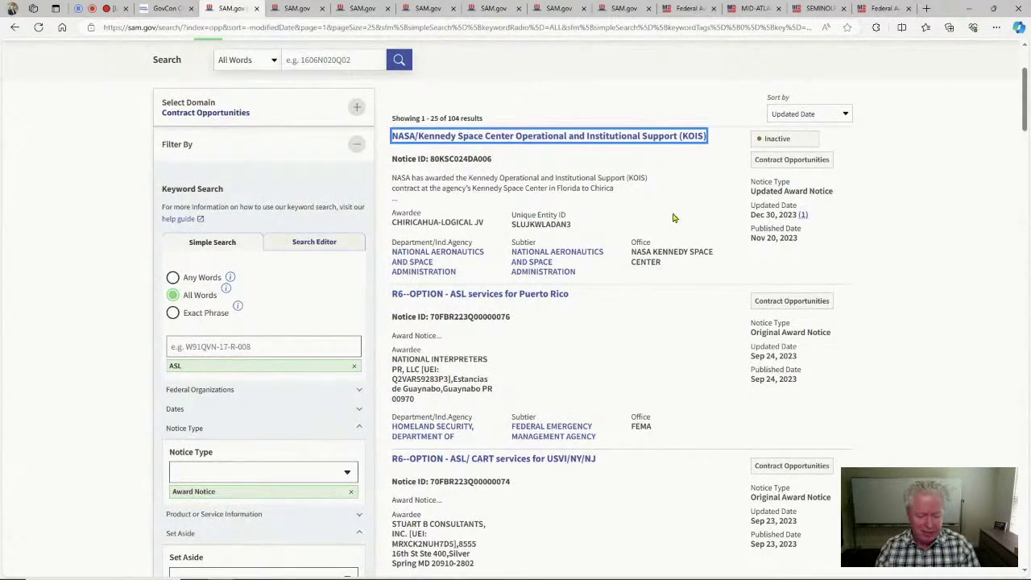
pyautogui.hotkey('alt', 'Tab')
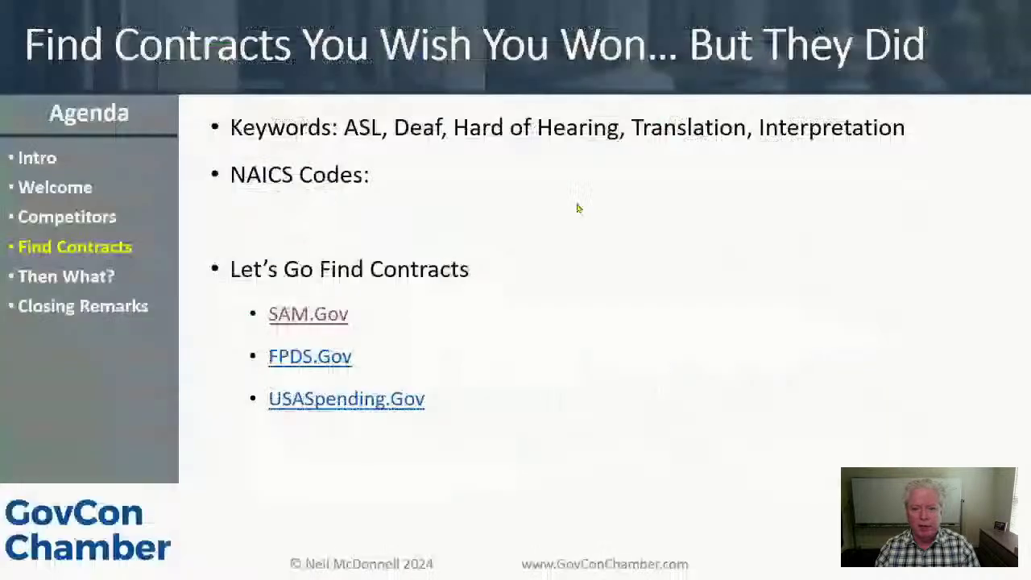
pyautogui.hotkey('alt', 'Tab')
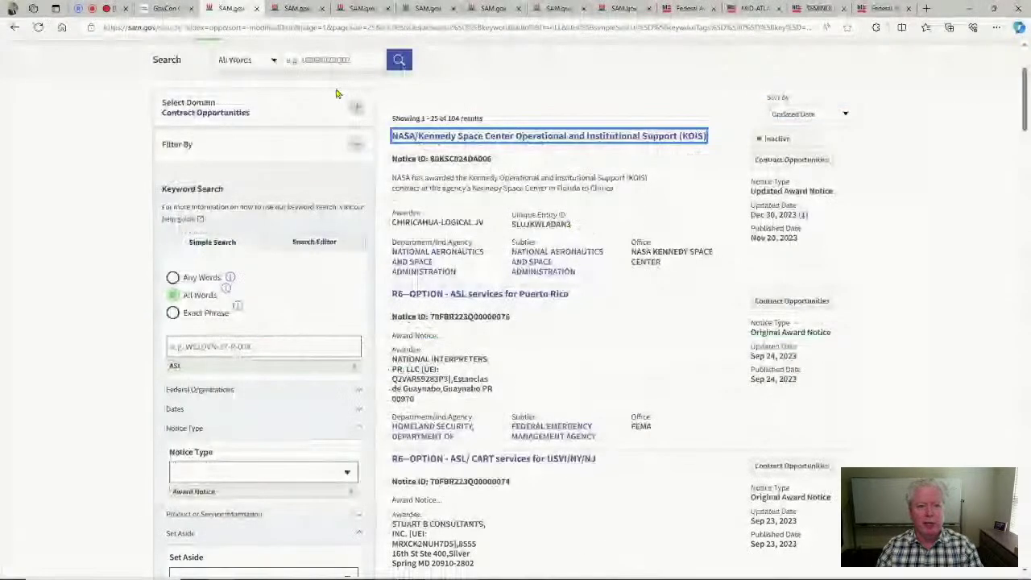
# Step: Return to the USAspending search, reset its filters, and run a new search with the keyword Deaf
pyautogui.click(892, 8)
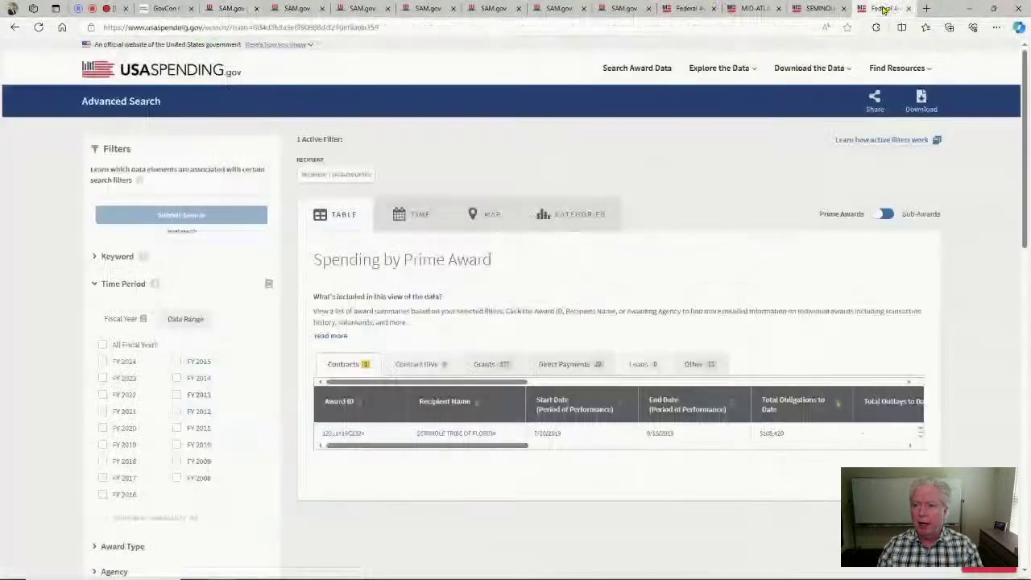
pyautogui.click(182, 232)
pyautogui.click(93, 286)
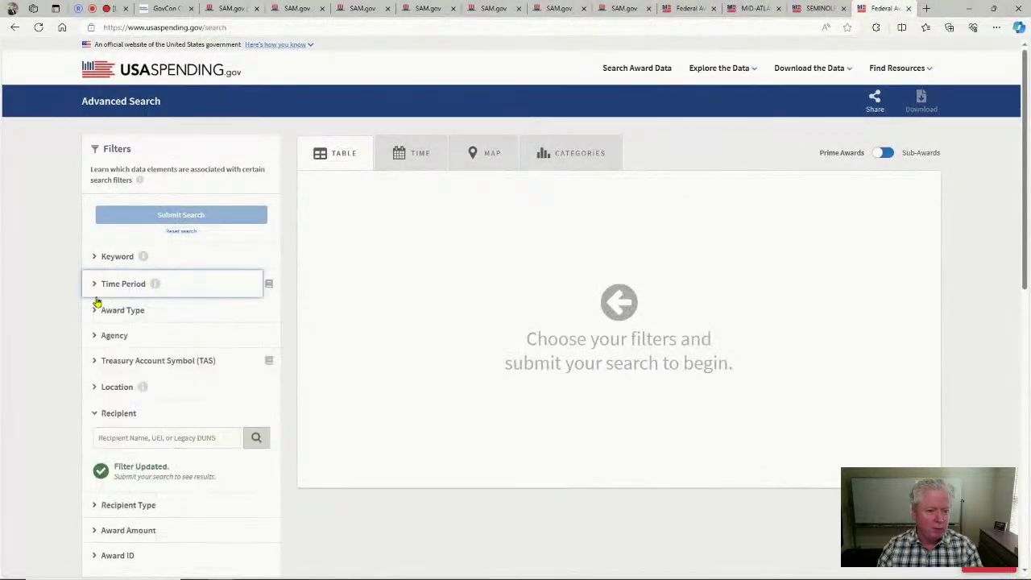
pyautogui.click(95, 255)
pyautogui.click(154, 283)
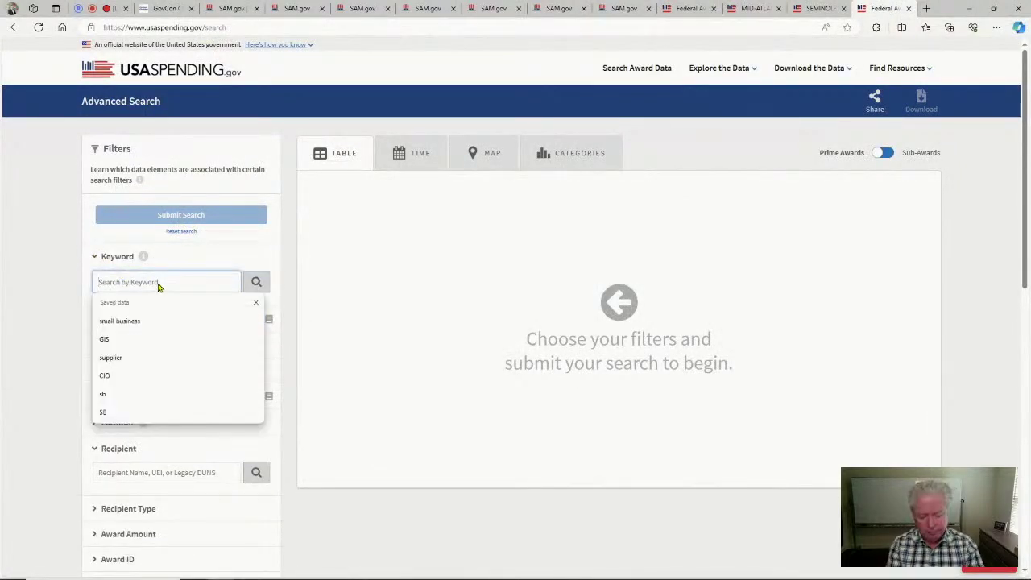
pyautogui.write('Deaf')
pyautogui.press('Return')
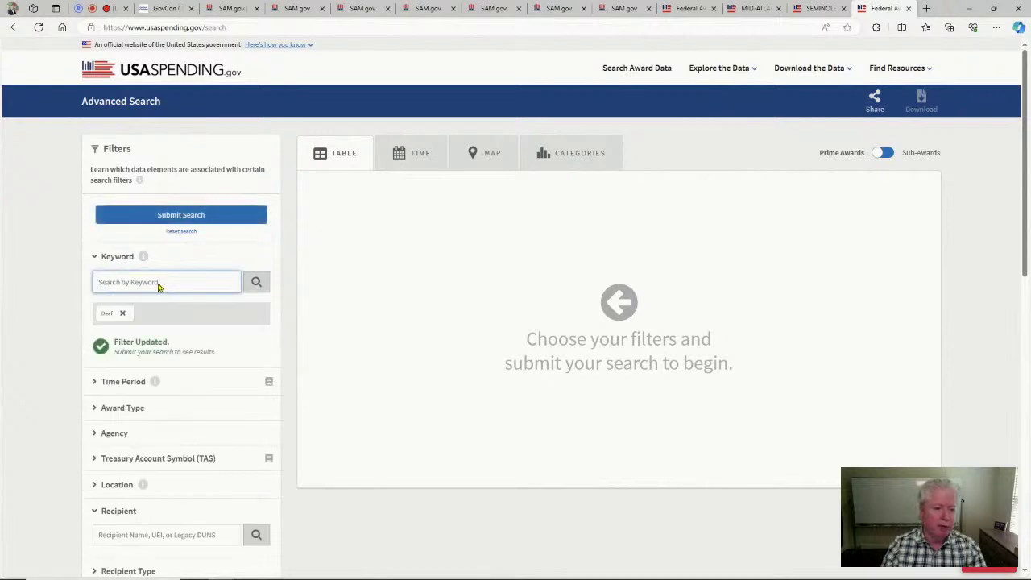
pyautogui.click(241, 213)
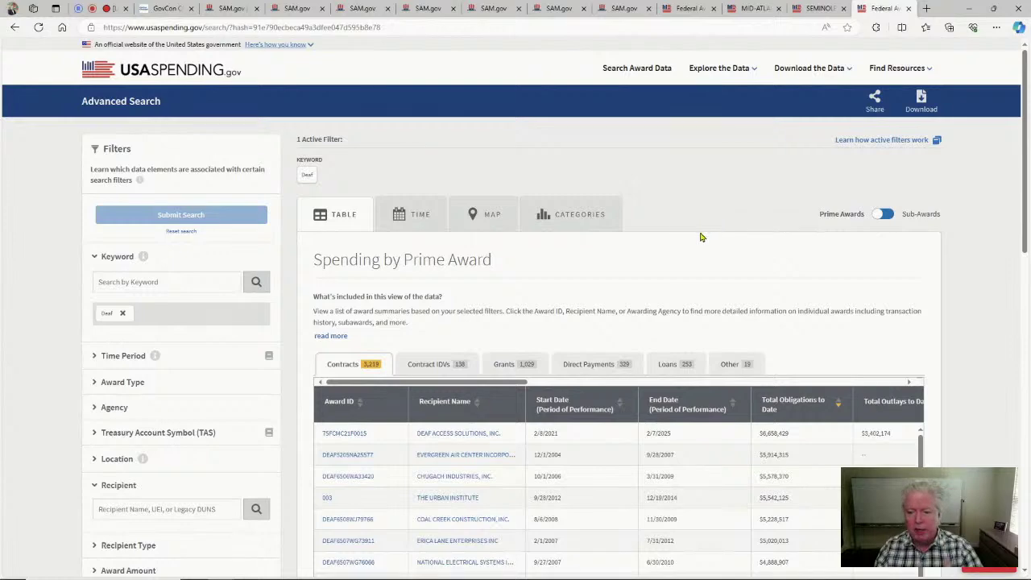
# Step: Examine the transaction descriptions of the Deaf contract results and open Access Interpreting Inc's recipient profile in a new tab
pyautogui.moveTo(1027, 173); pyautogui.dragTo(1027, 267)
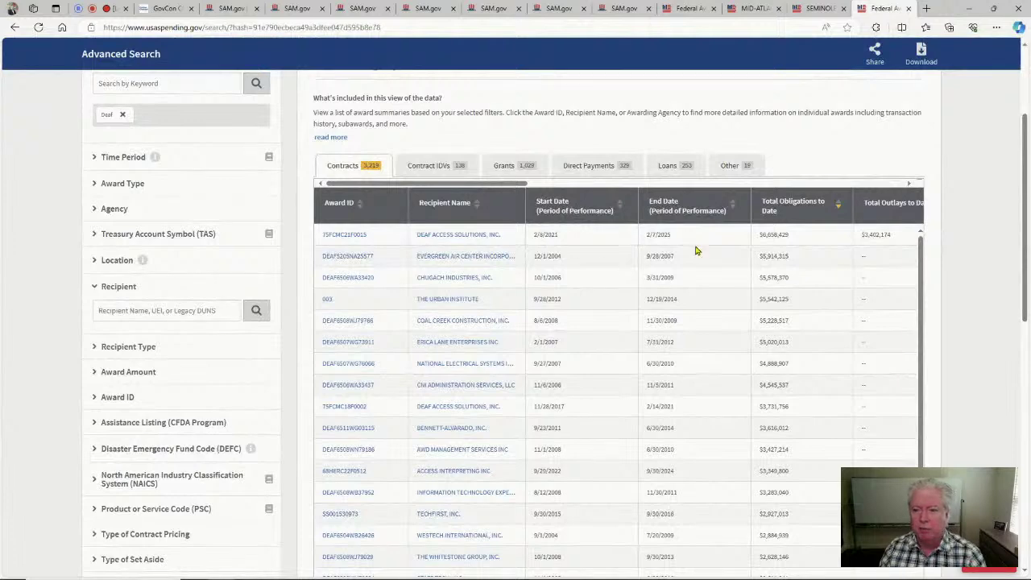
pyautogui.hscroll(10, 761, 266)
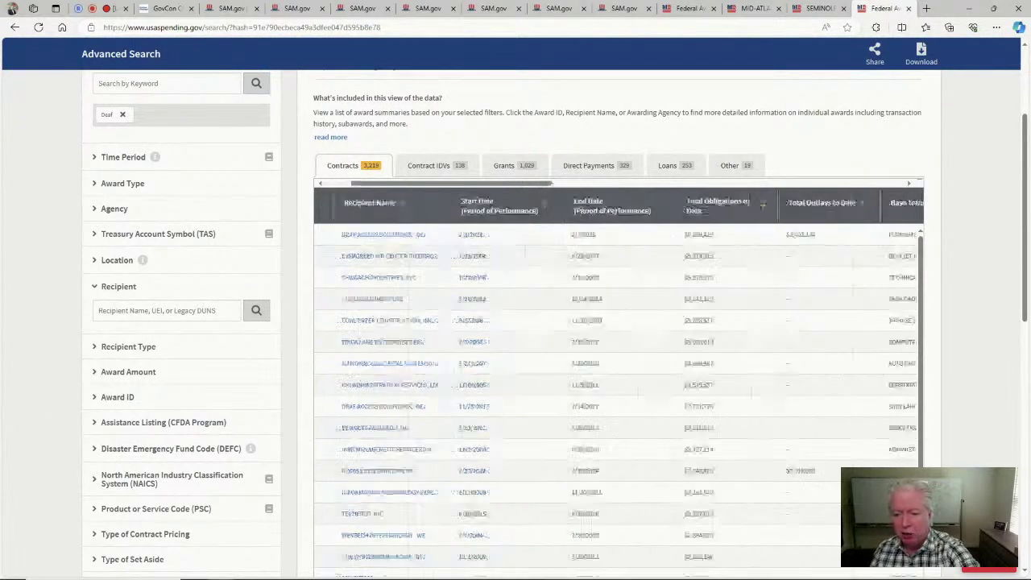
pyautogui.scroll(-3, 896, 324)
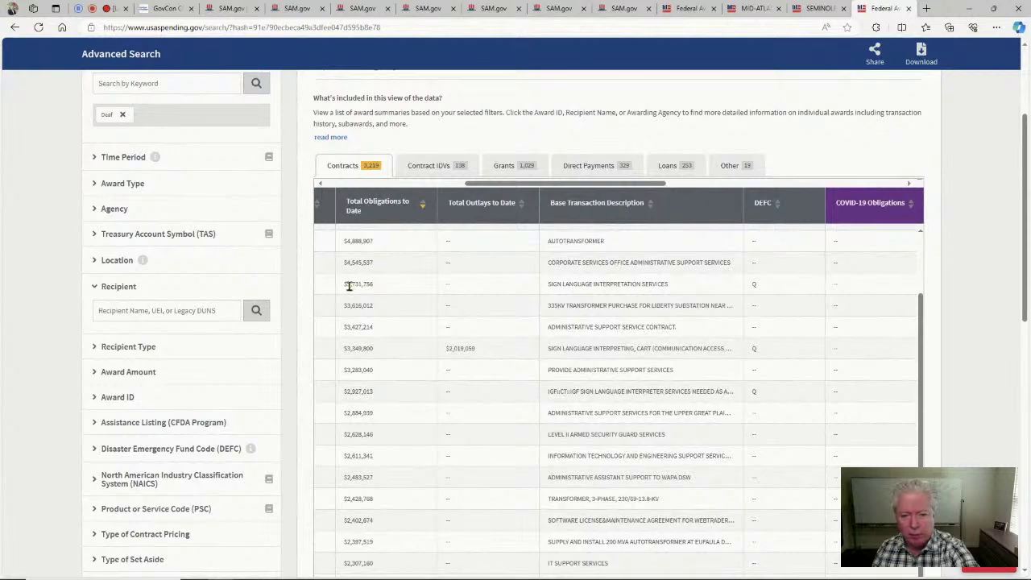
pyautogui.moveTo(348, 286); pyautogui.dragTo(374, 284)
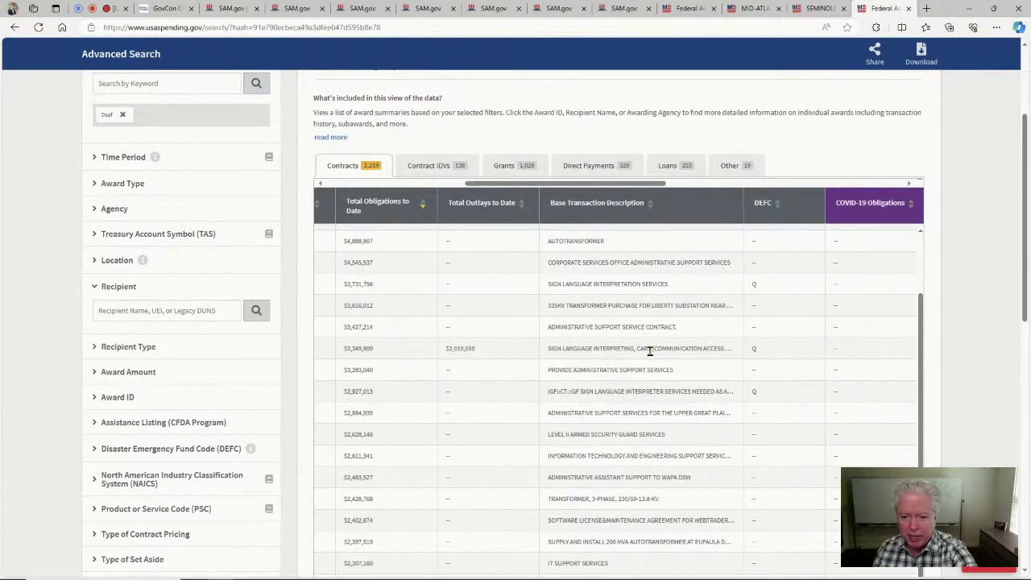
pyautogui.moveTo(656, 349); pyautogui.dragTo(576, 349)
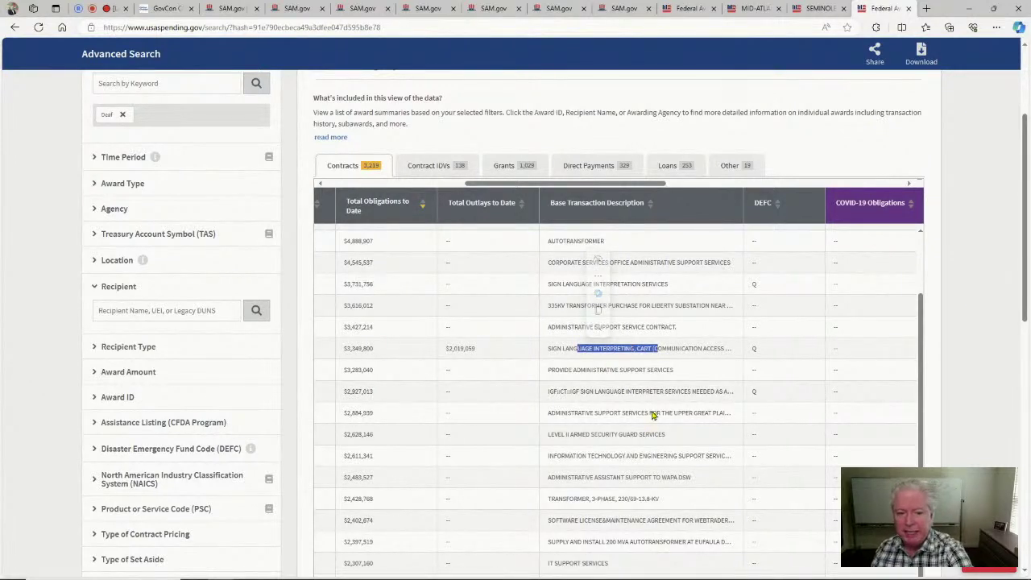
pyautogui.hscroll(-5, 645, 409)
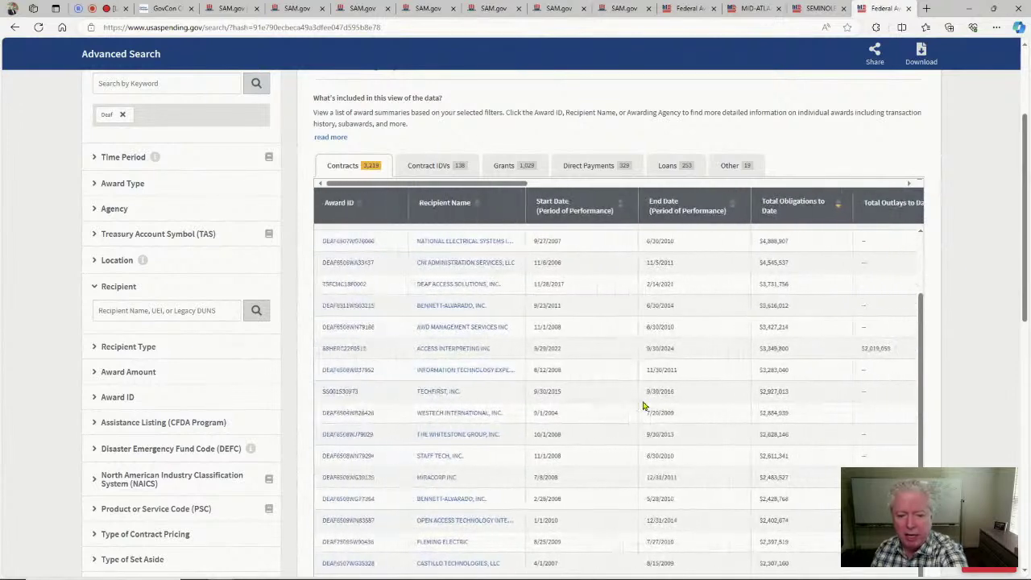
pyautogui.keyDown('ctrl'); pyautogui.click(449, 351); pyautogui.keyUp('ctrl')
pyautogui.click(879, 10)
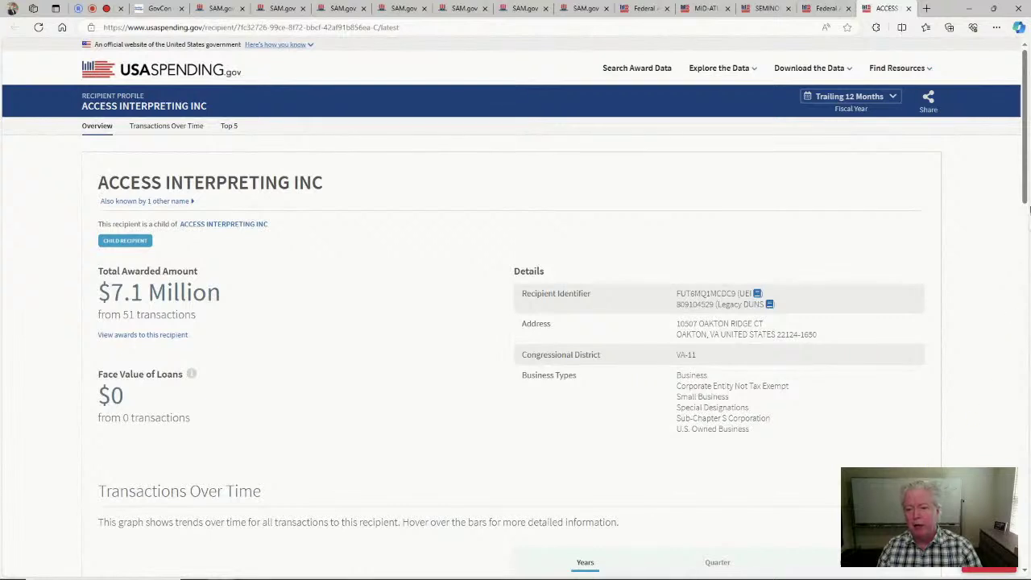
# Step: Review Access Interpreting Inc's transactions over time and copy its UEI from the profile details
pyautogui.scroll(-3, 1029, 185)
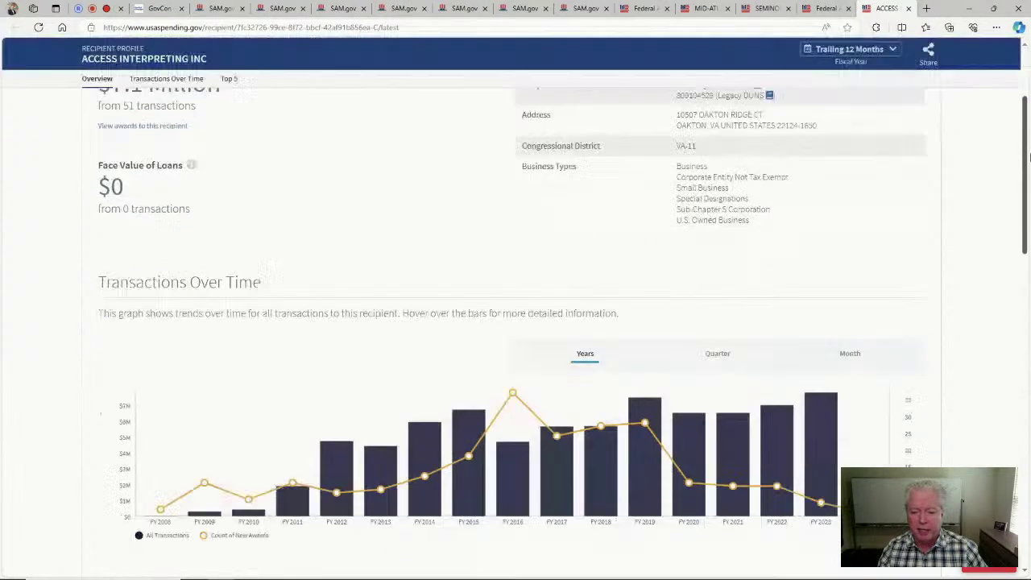
pyautogui.moveTo(820, 423)
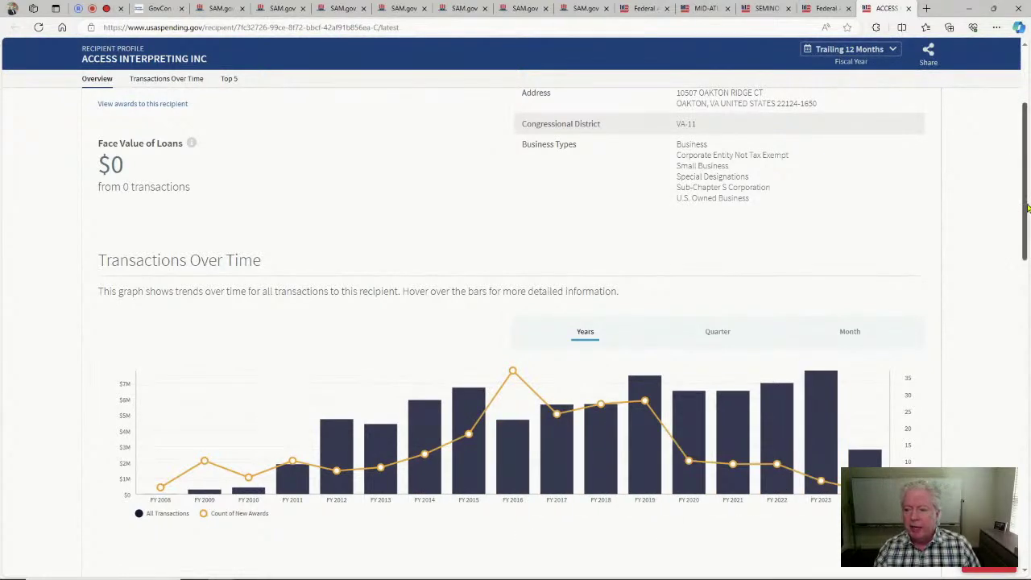
pyautogui.moveTo(1027, 207); pyautogui.dragTo(433, 222)
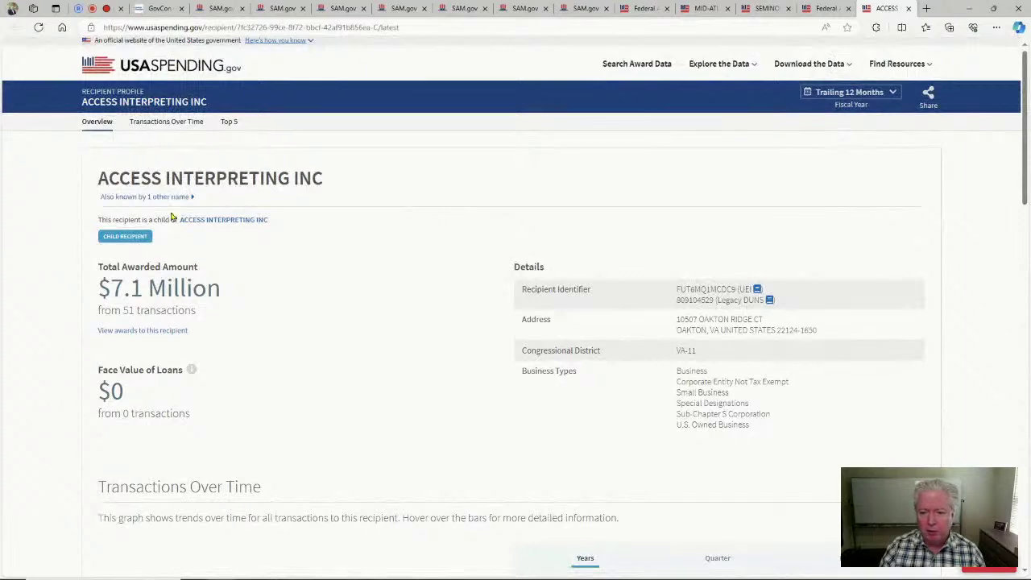
pyautogui.doubleClick(694, 288)
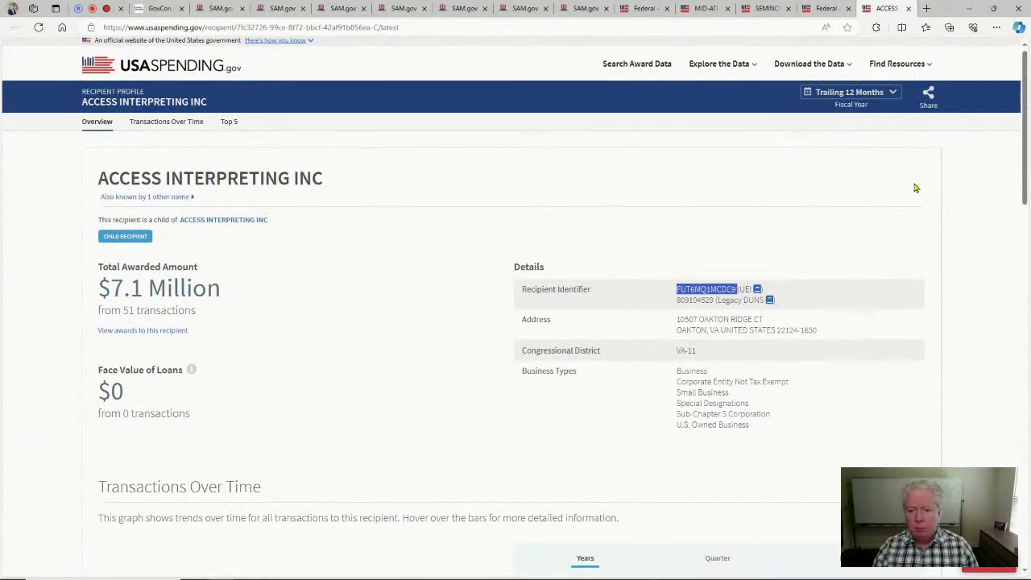
# Step: Go back to the Deaf keyword results, look closely at the award type categories, and show the Contract IDVs
pyautogui.click(818, 11)
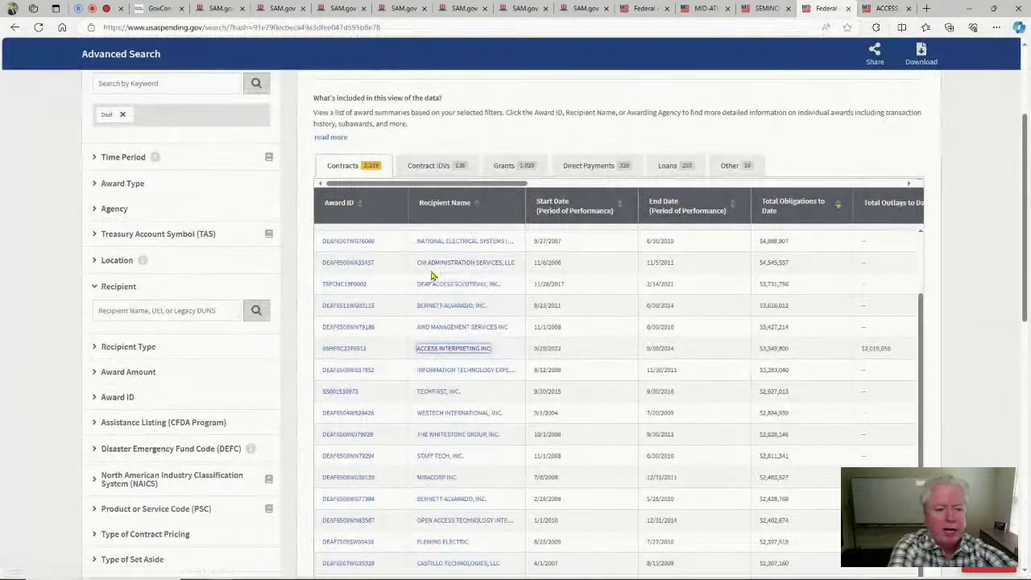
pyautogui.scroll(2, 431, 276)
pyautogui.hotkey('ctrl', '+')
pyautogui.hotkey('ctrl', '+')
pyautogui.hotkey('ctrl', '+')
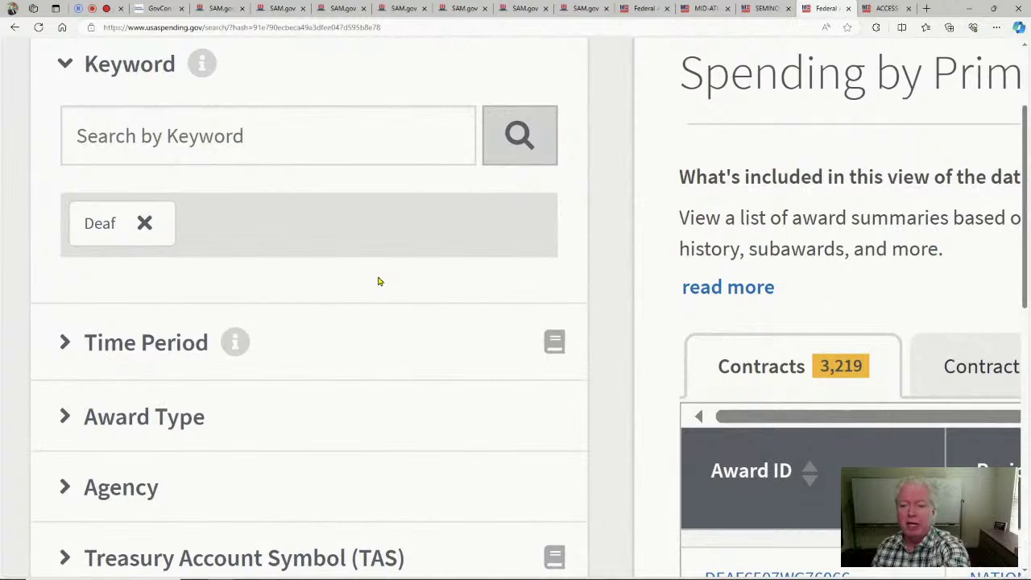
pyautogui.hscroll(5, 378, 281)
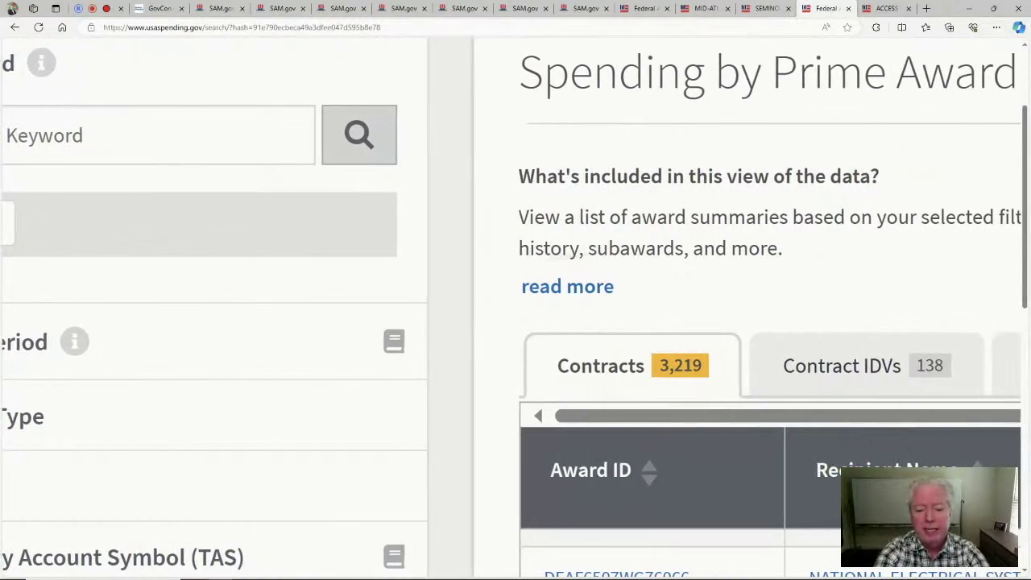
pyautogui.hscroll(3, 510, 307)
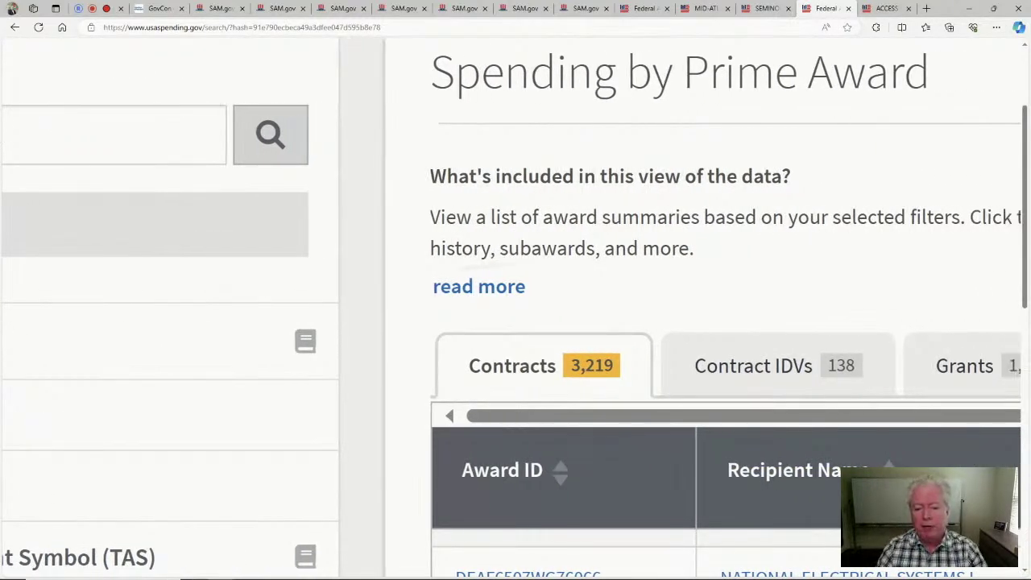
pyautogui.scroll(-5, 515, 322)
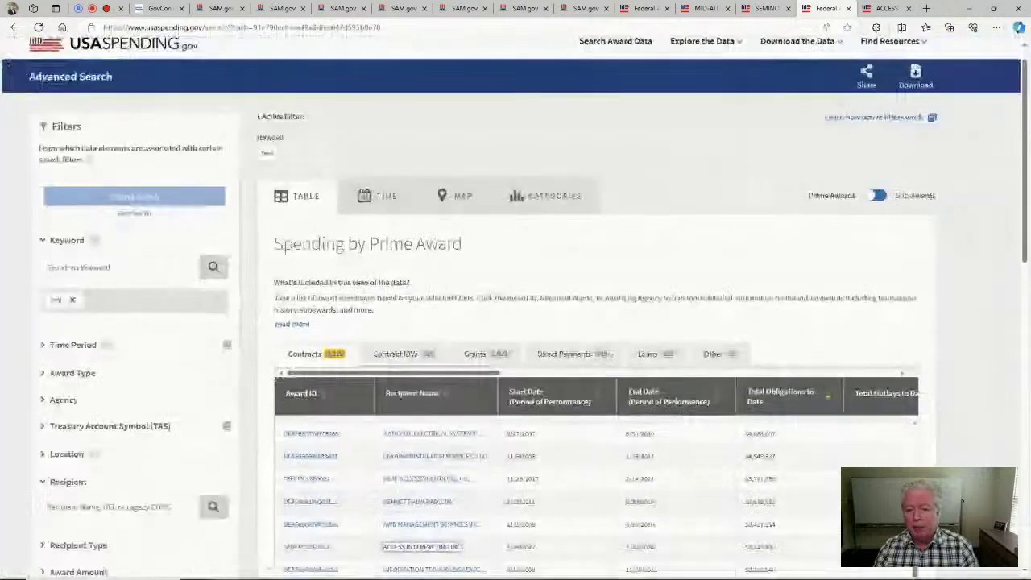
pyautogui.click(403, 351)
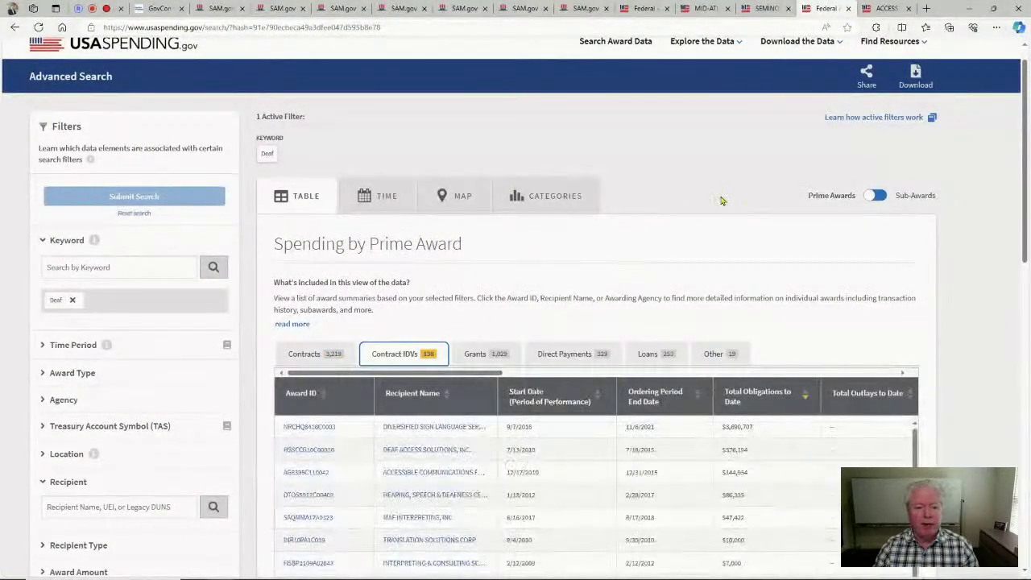
pyautogui.click(868, 47)
pyautogui.click(885, 9)
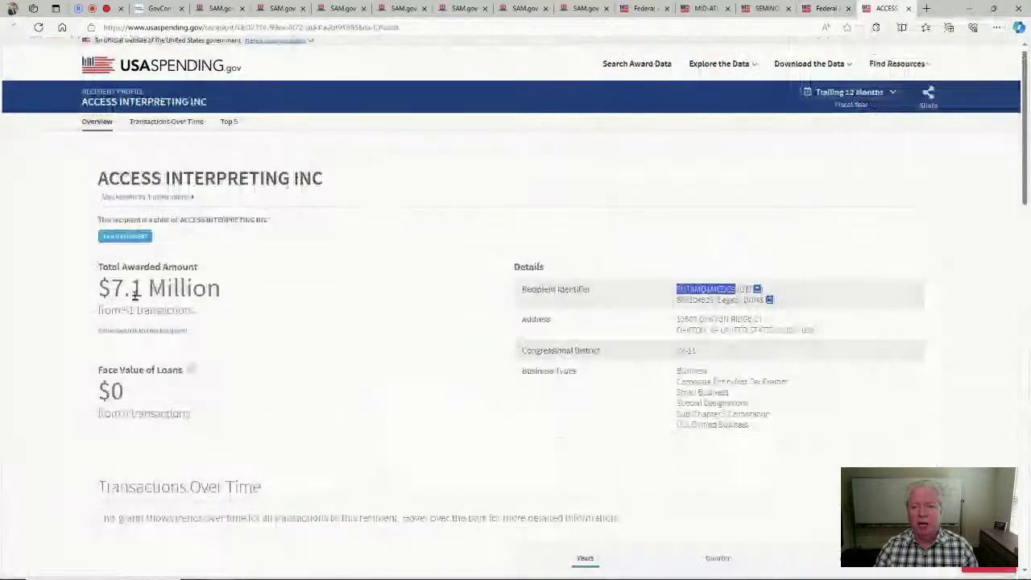
pyautogui.hotkey('alt', 'Left')
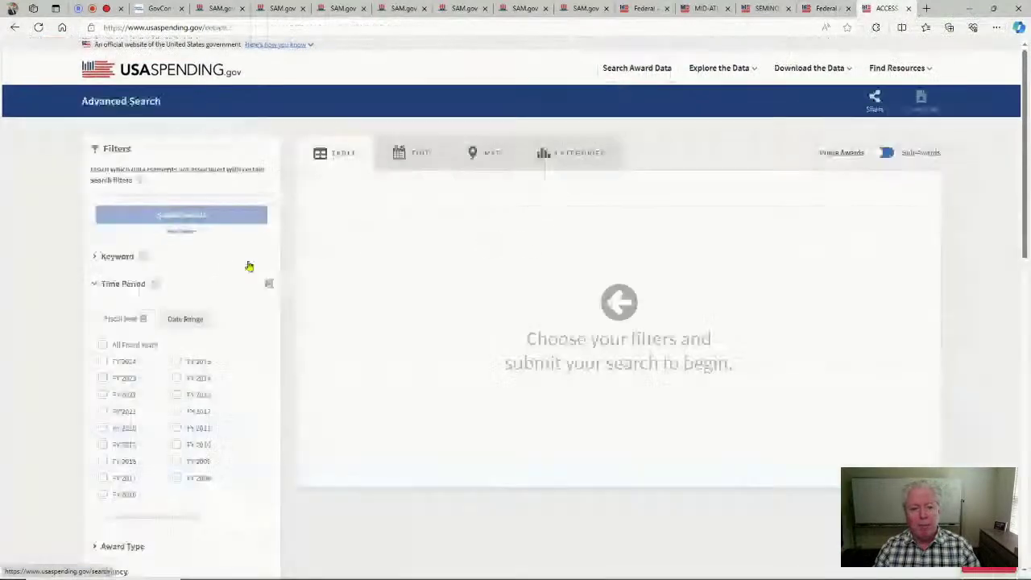
pyautogui.scroll(-4, 185, 322)
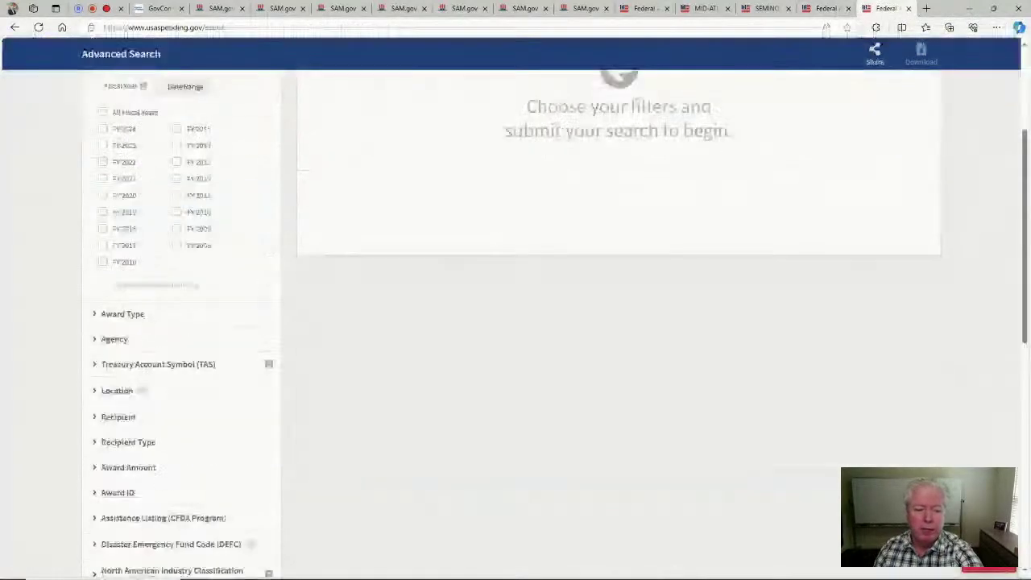
pyautogui.click(97, 356)
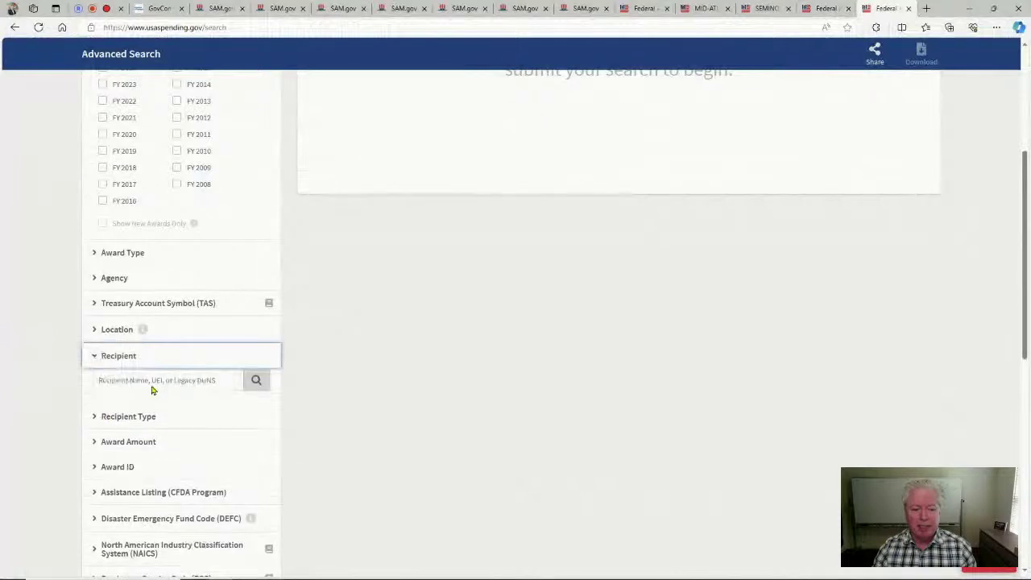
pyautogui.click(155, 384)
pyautogui.hotkey('ctrl', 'v')
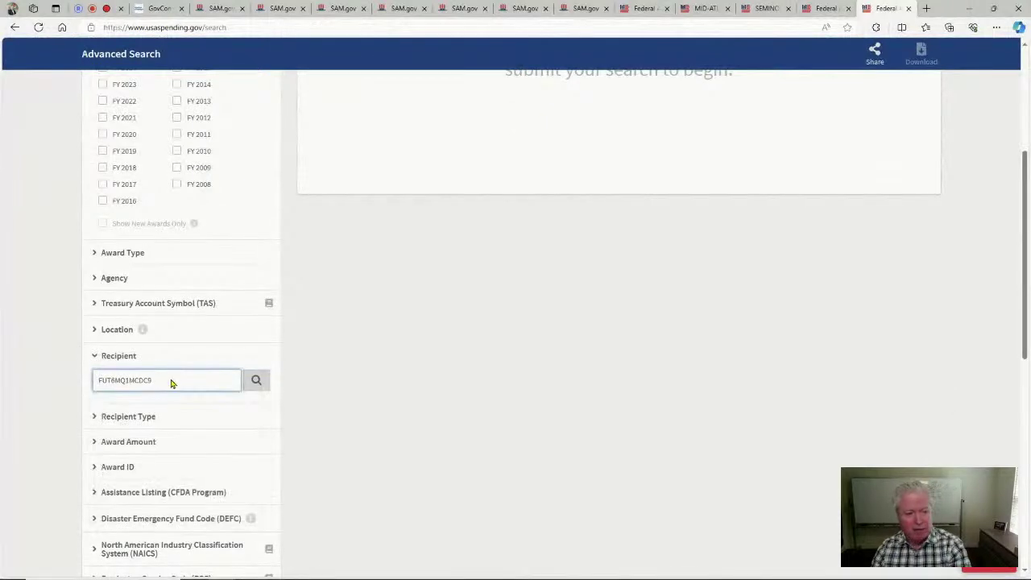
pyautogui.press('Return')
pyautogui.scroll(4, 221, 214)
pyautogui.scroll(2, 221, 214)
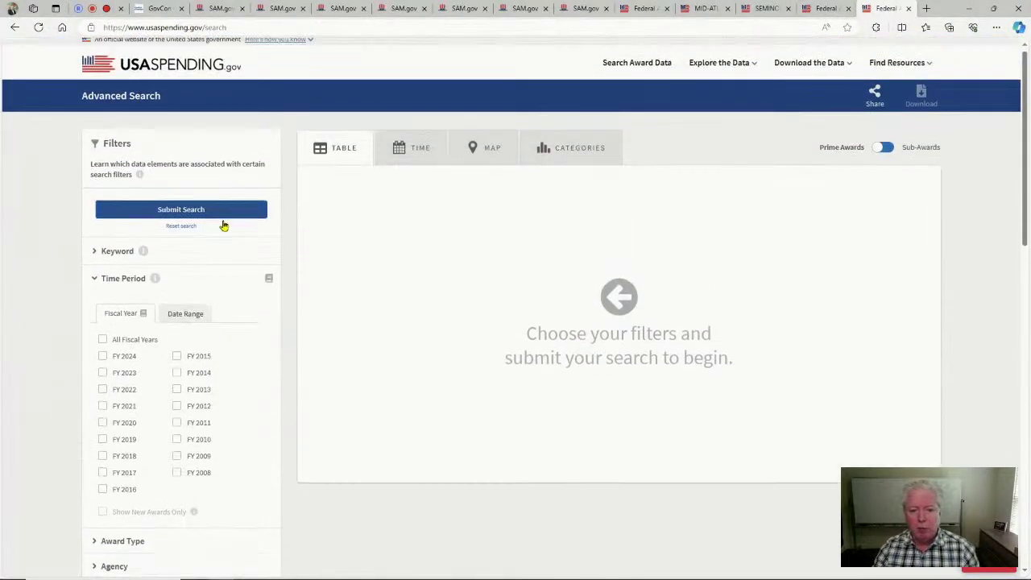
pyautogui.click(223, 216)
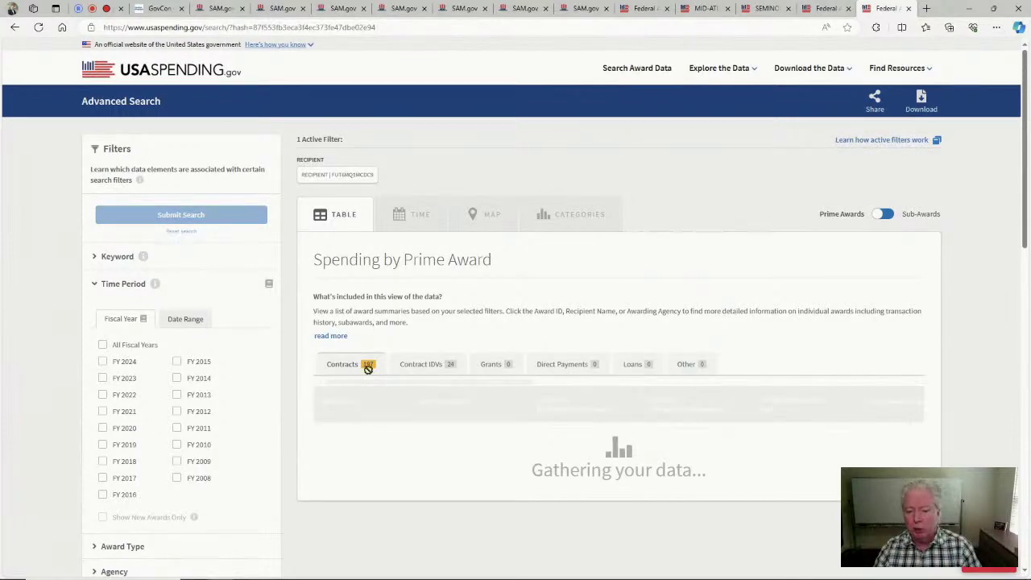
# Step: Examine the base transaction descriptions and outlays of Access Interpreting Inc's contracts up close
pyautogui.scroll(-3, 1028, 314)
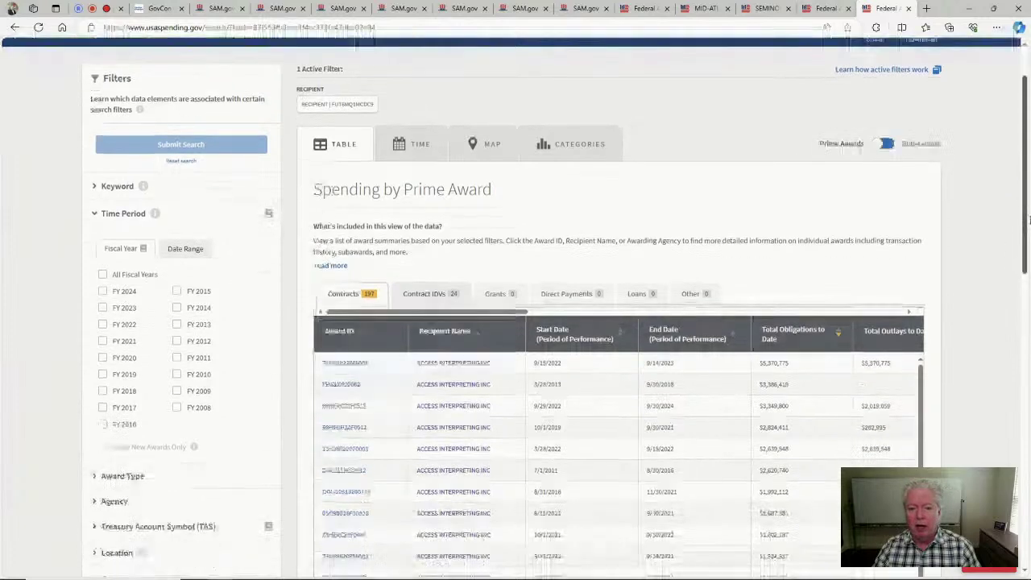
pyautogui.scroll(-1, 1028, 259)
pyautogui.hscroll(5, 618, 322)
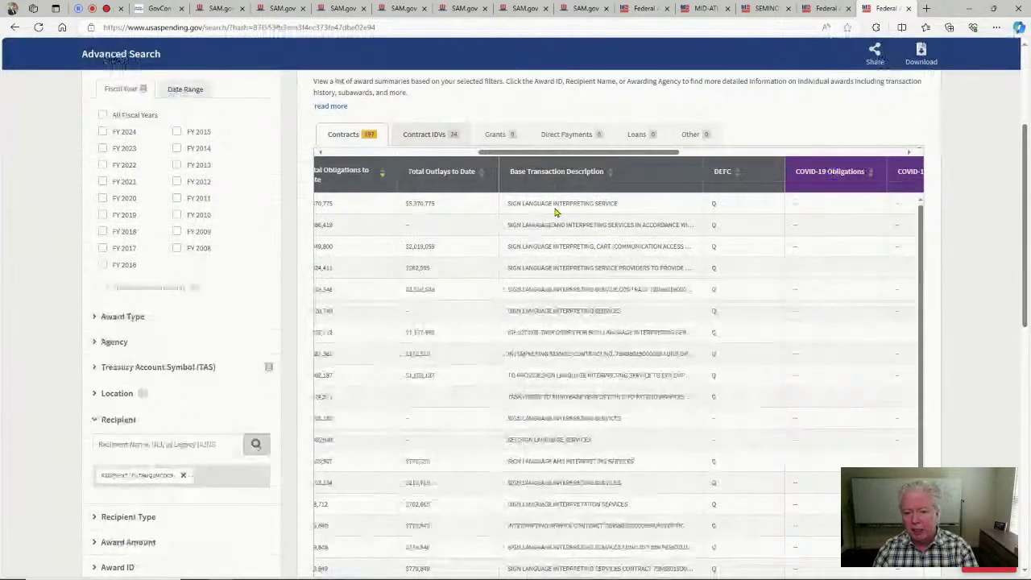
pyautogui.scroll(6, 568, 332)
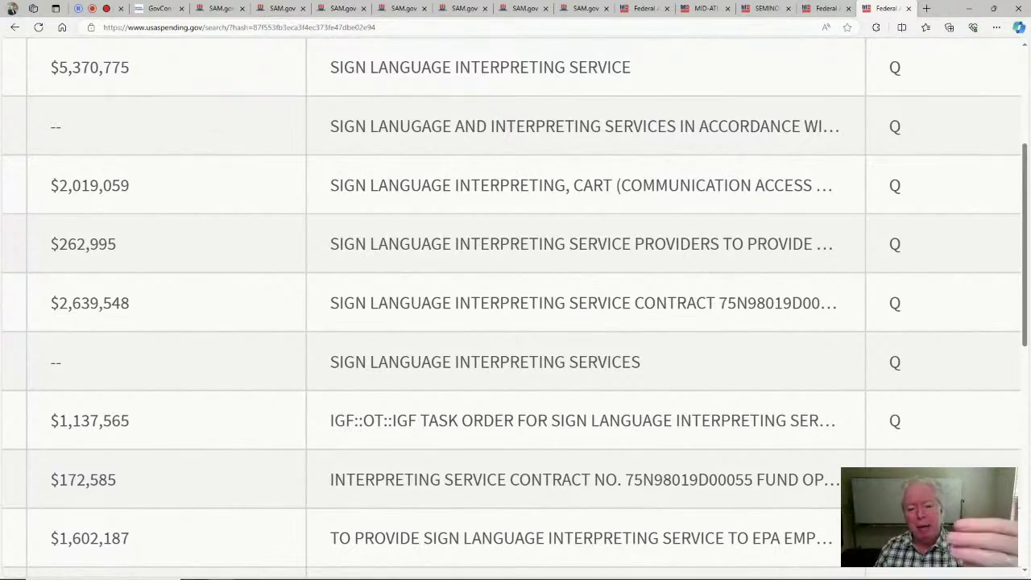
pyautogui.hscroll(-1, 467, 305)
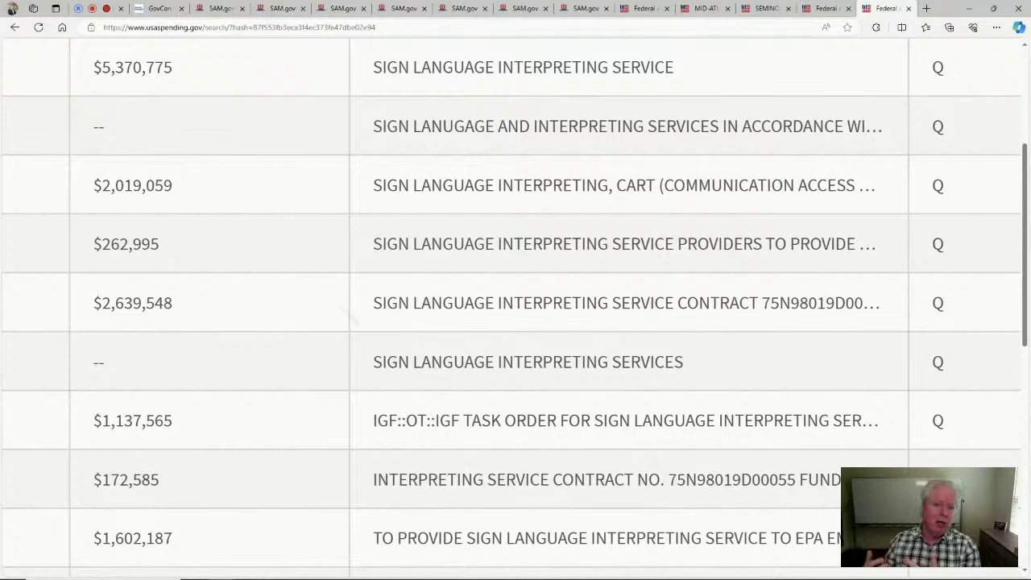
pyautogui.scroll(1, 515, 306)
pyautogui.scroll(-1, 515, 305)
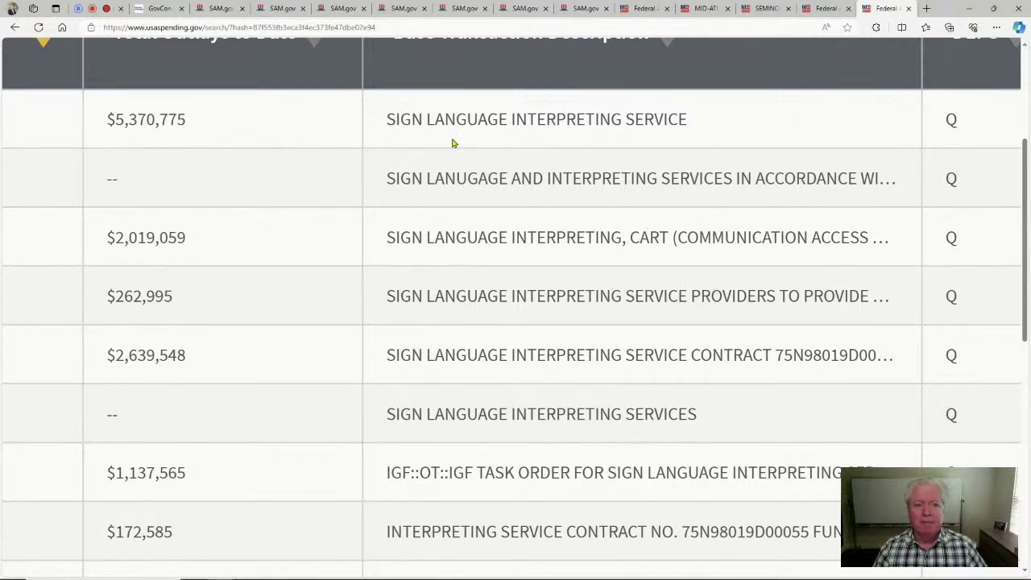
# Step: Open the Federal Procurement Data System site, fpds.gov, in a new browser tab
pyautogui.click(926, 8)
pyautogui.write('fpds')
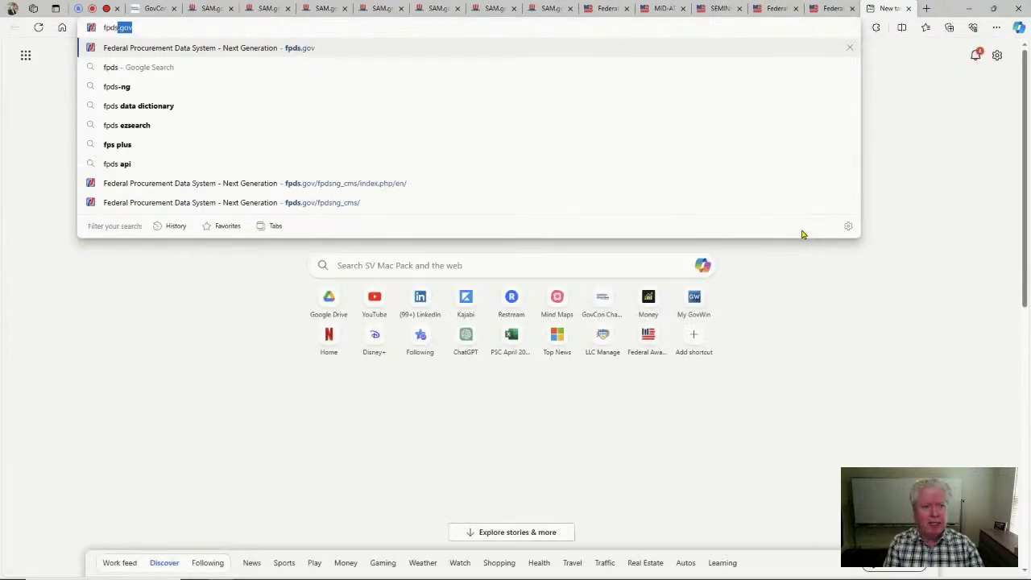
pyautogui.press('Return')
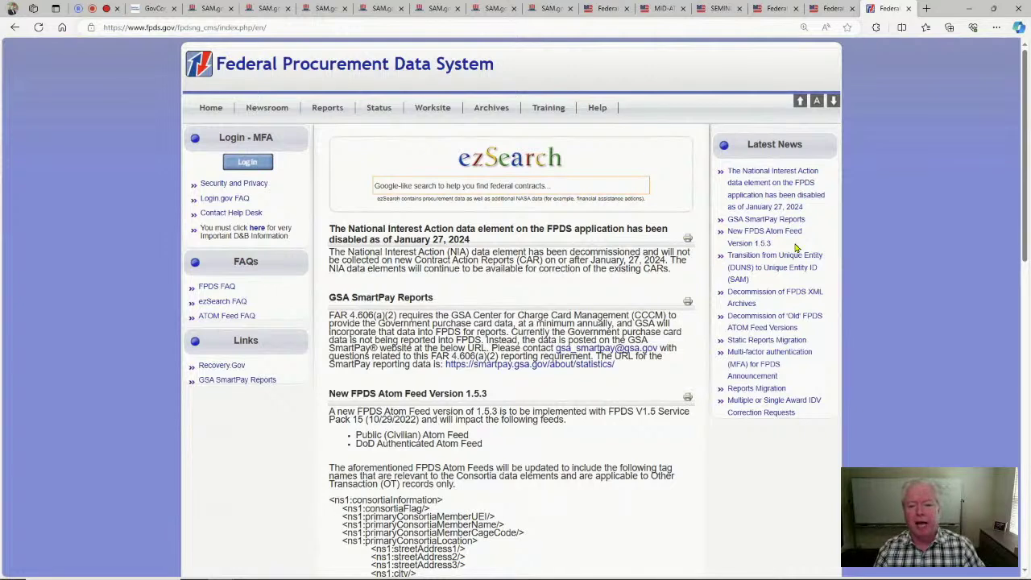
# Step: Replace the placeholder text in ezSearch with the keyword Deaf and run the search
pyautogui.click(568, 187)
pyautogui.hotkey('ctrl', 'a')
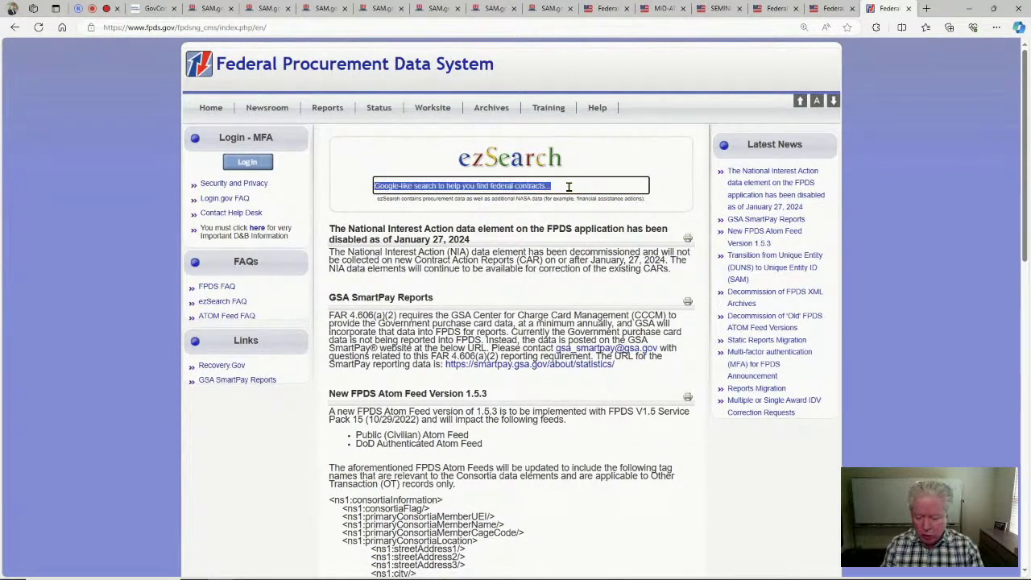
pyautogui.press('BackSpace')
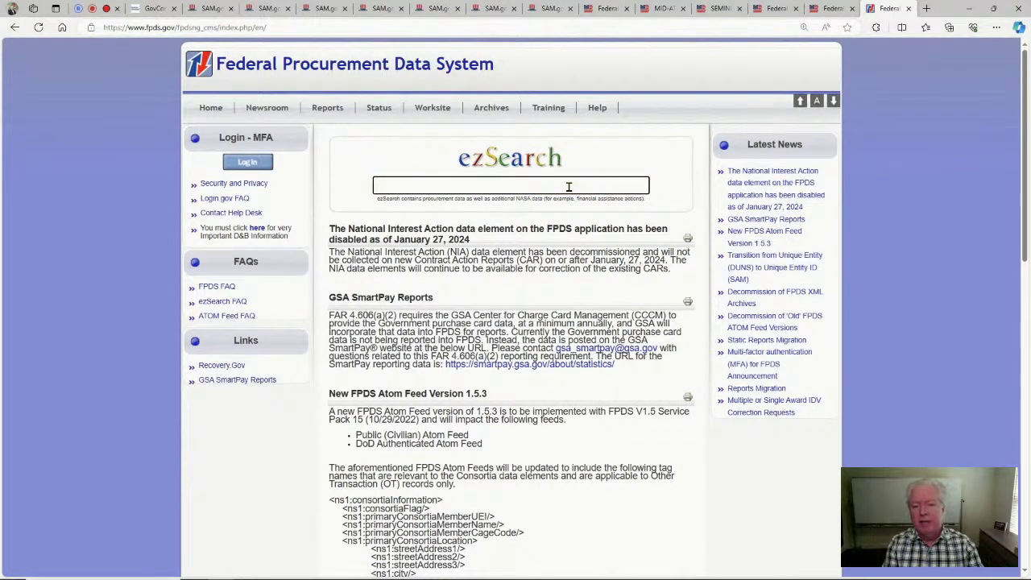
pyautogui.write('Dea')
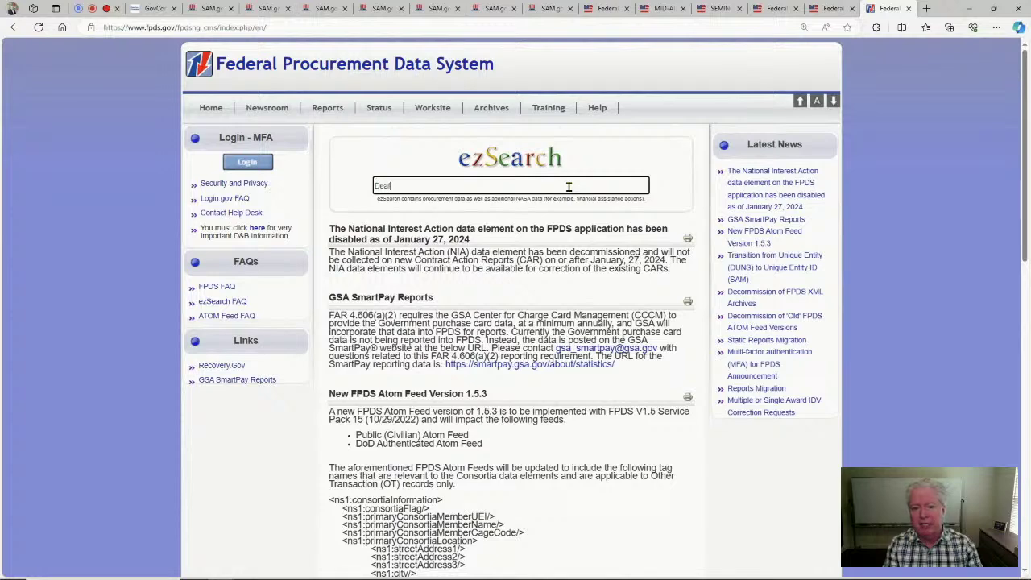
pyautogui.write('f')
pyautogui.press('Return')
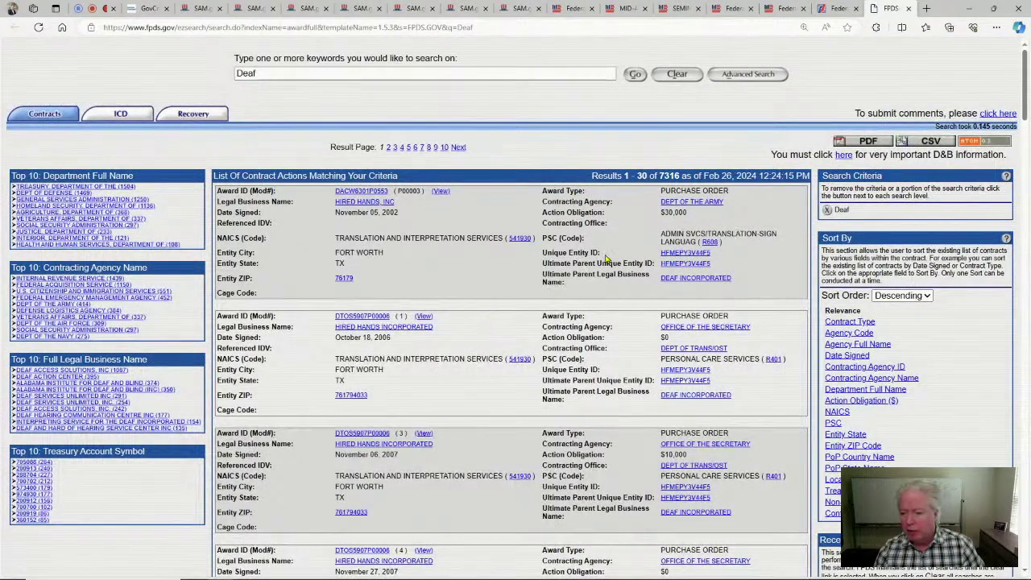
# Step: Sort the Deaf contract actions by date signed and review the most recent ones
pyautogui.click(849, 355)
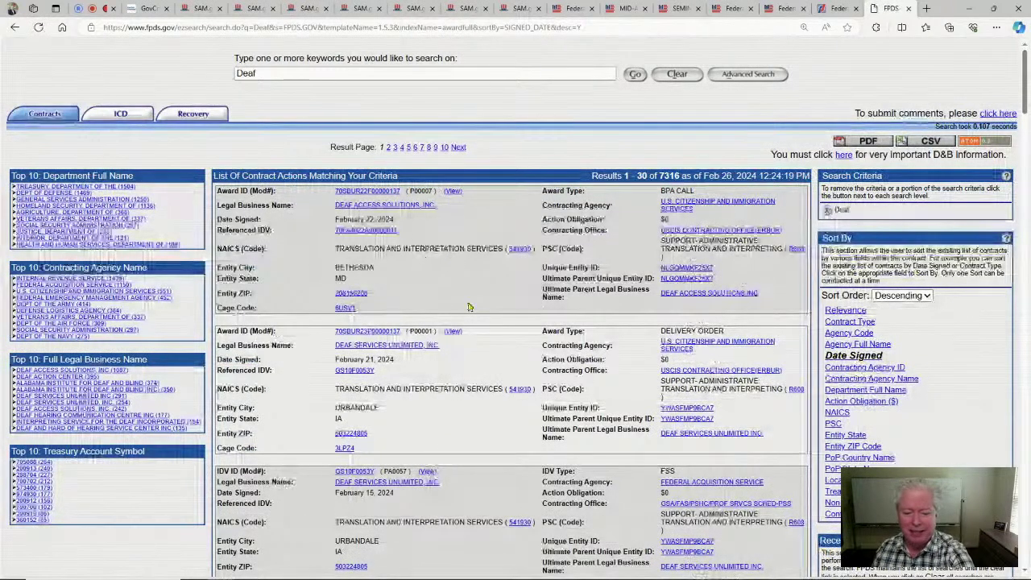
pyautogui.scroll(-2, 469, 307)
pyautogui.scroll(-1, 447, 215)
pyautogui.scroll(4, 447, 215)
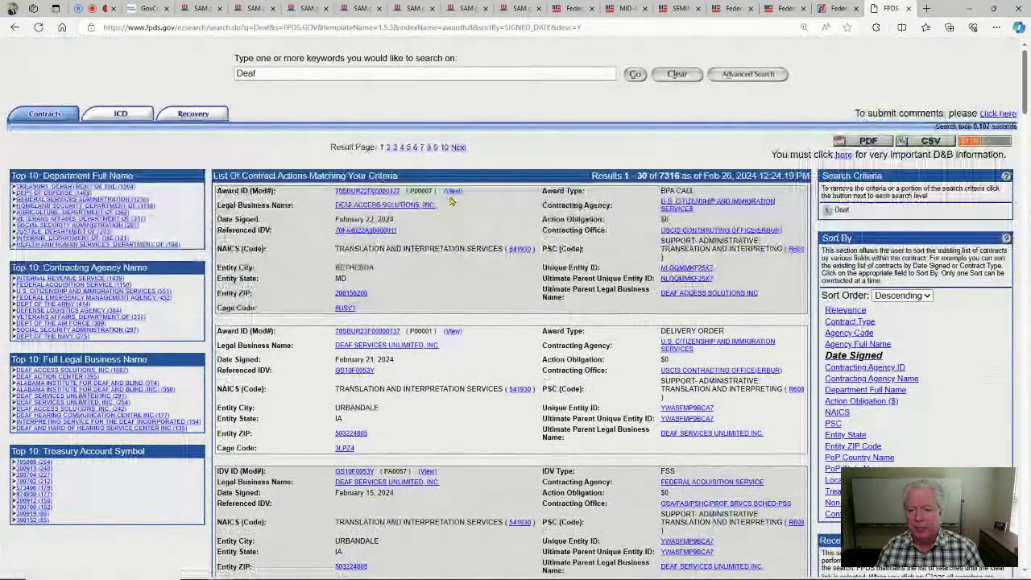
# Step: Open the full record of Deaf Access Solutions' BPA call with the Office of Procurement Operations signed February 14, 2024
pyautogui.scroll(-3, 641, 322)
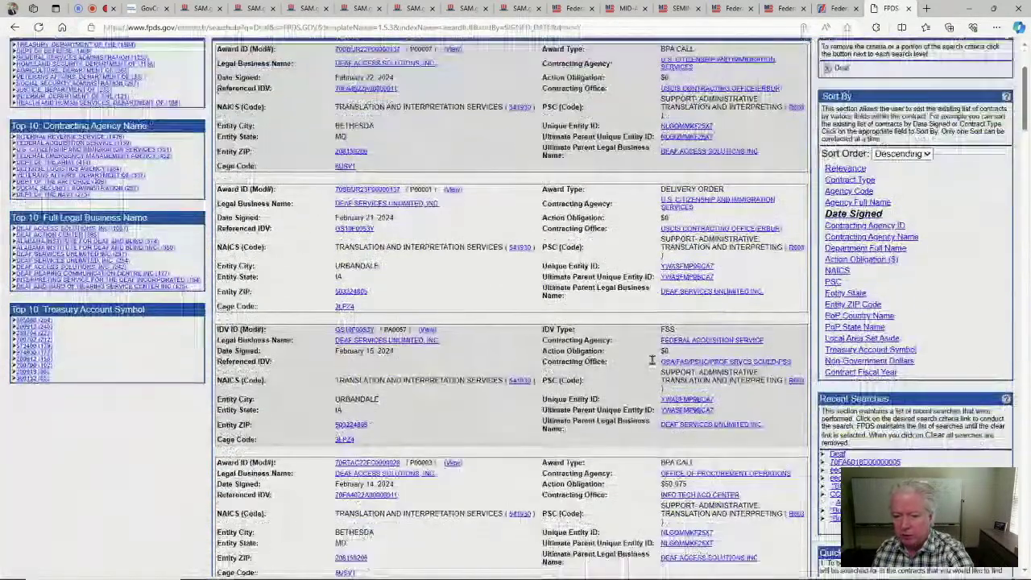
pyautogui.scroll(-1, 476, 259)
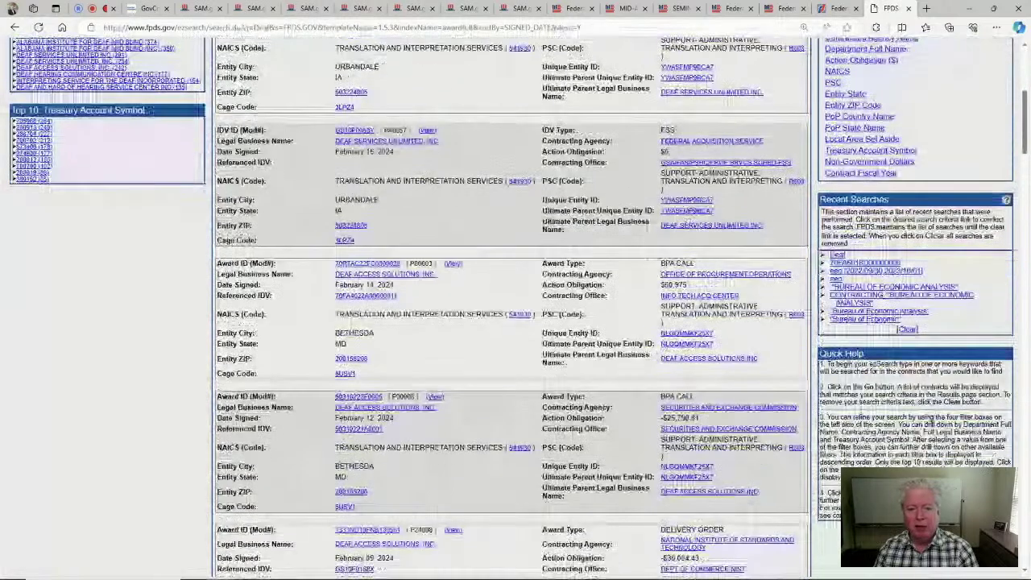
pyautogui.click(453, 245)
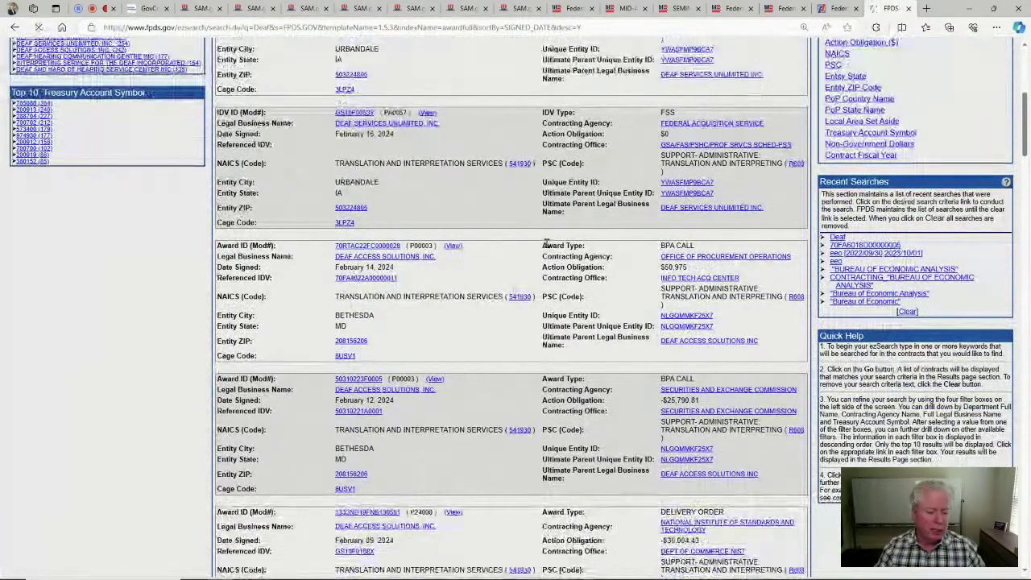